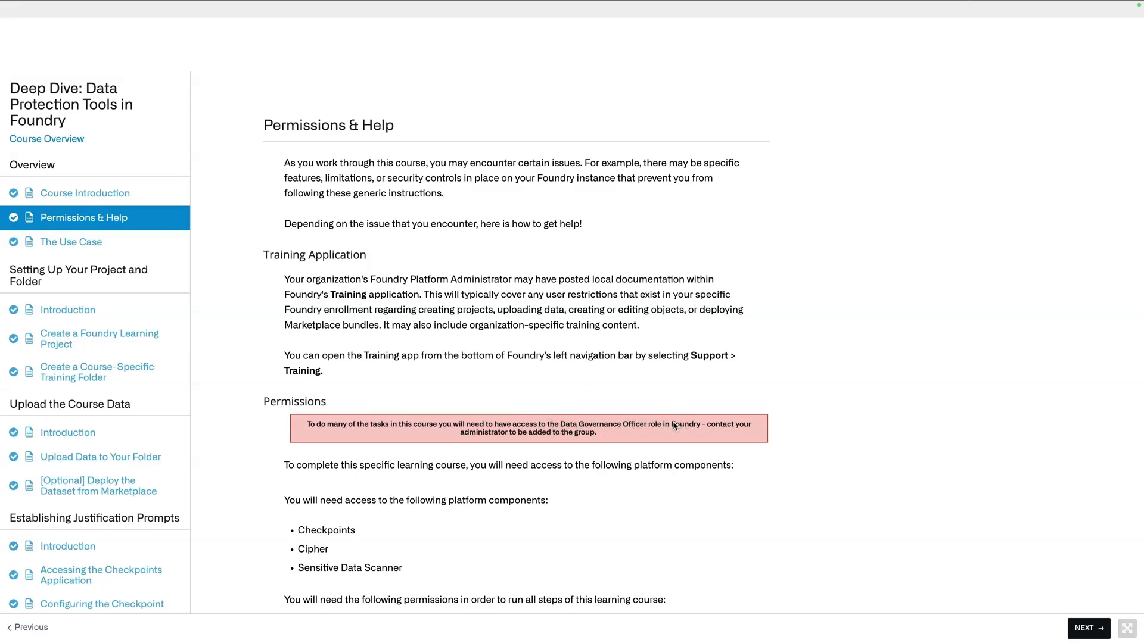
# Review the course's required permissions and its instructions for creating a Foundry learning project
pyautogui.scroll(-2, 525, 498)
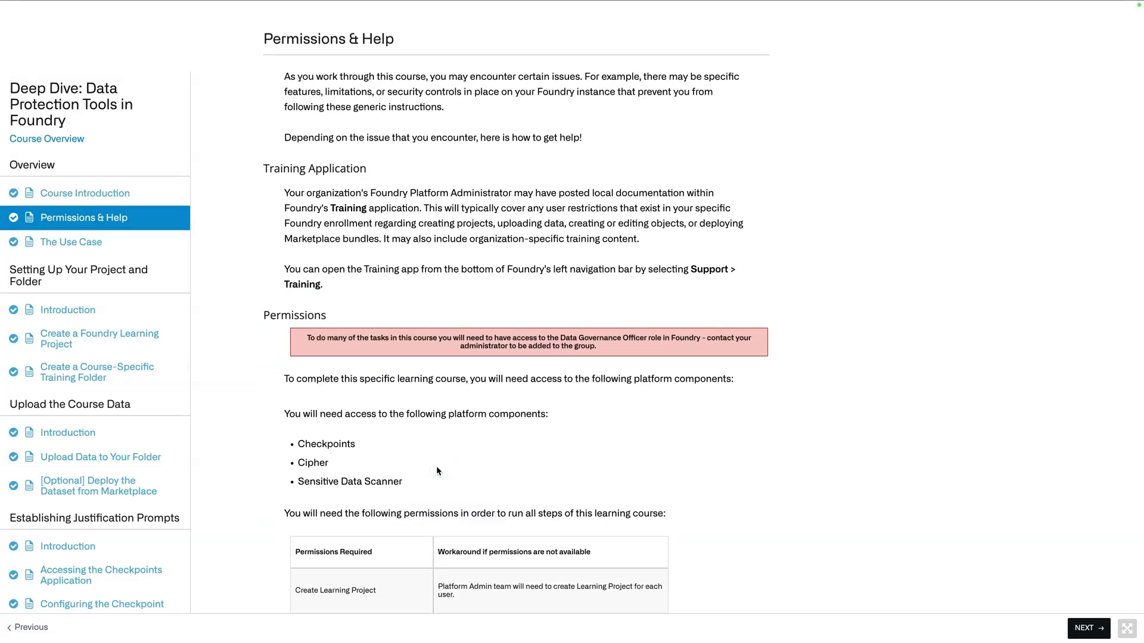
pyautogui.scroll(-5, 436, 470)
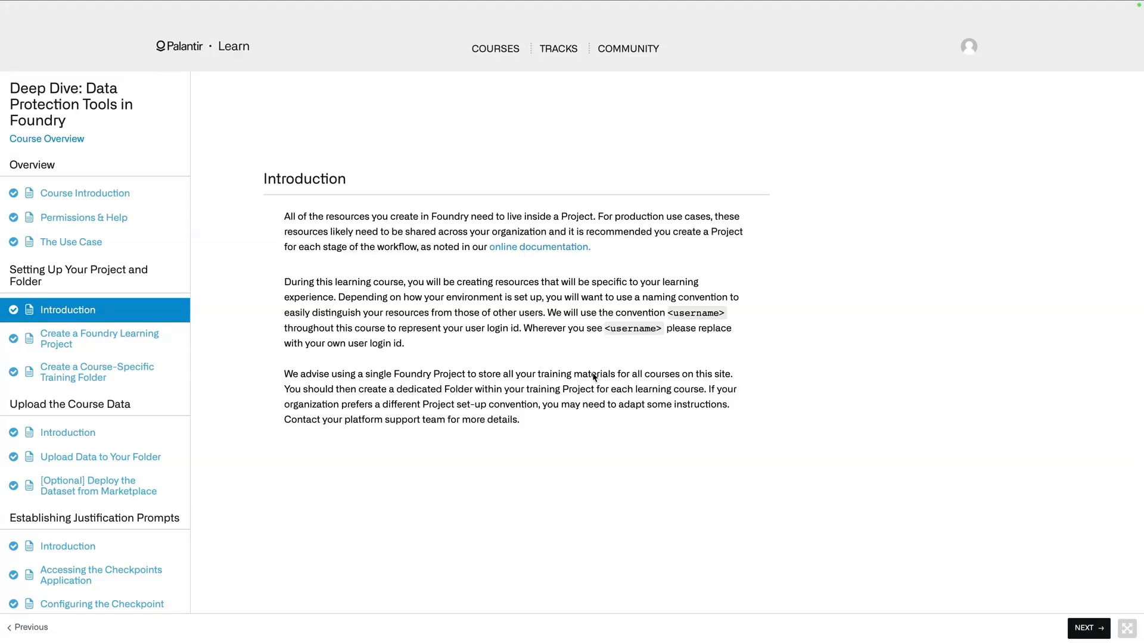
pyautogui.click(758, 351)
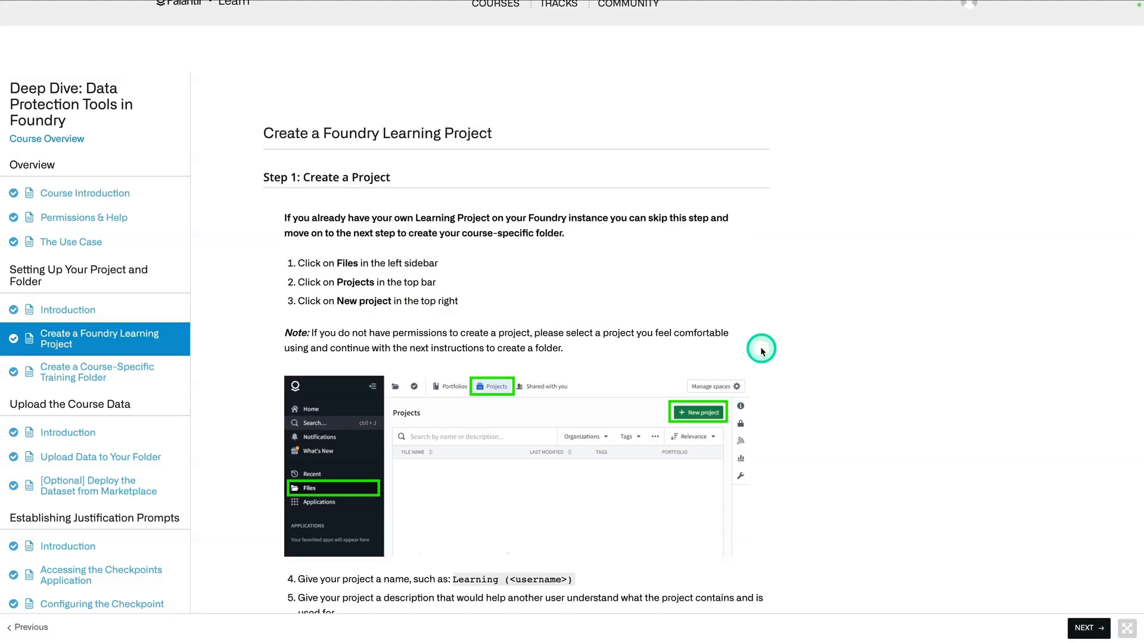
pyautogui.scroll(-7, 758, 350)
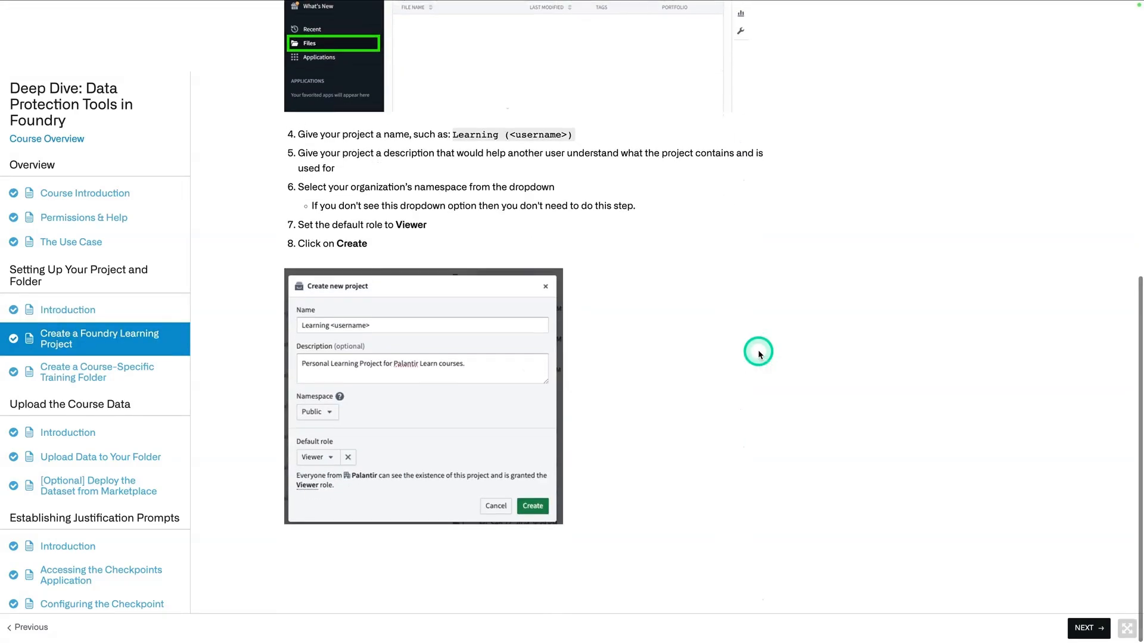
pyautogui.scroll(8, 758, 351)
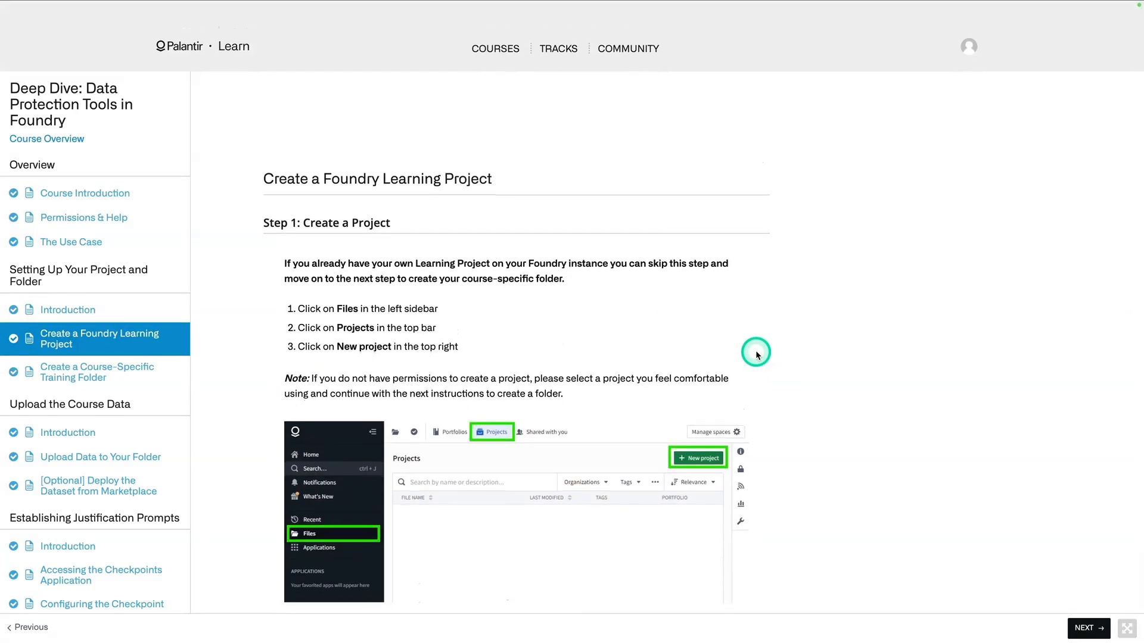
pyautogui.scroll(-5, 747, 348)
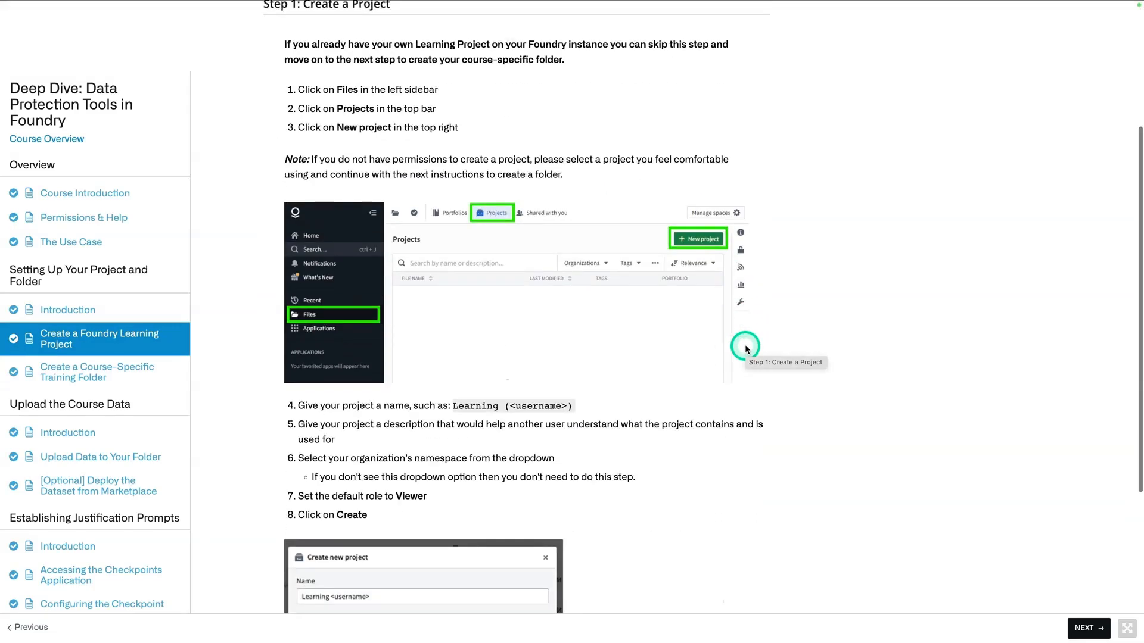
pyautogui.scroll(5, 739, 351)
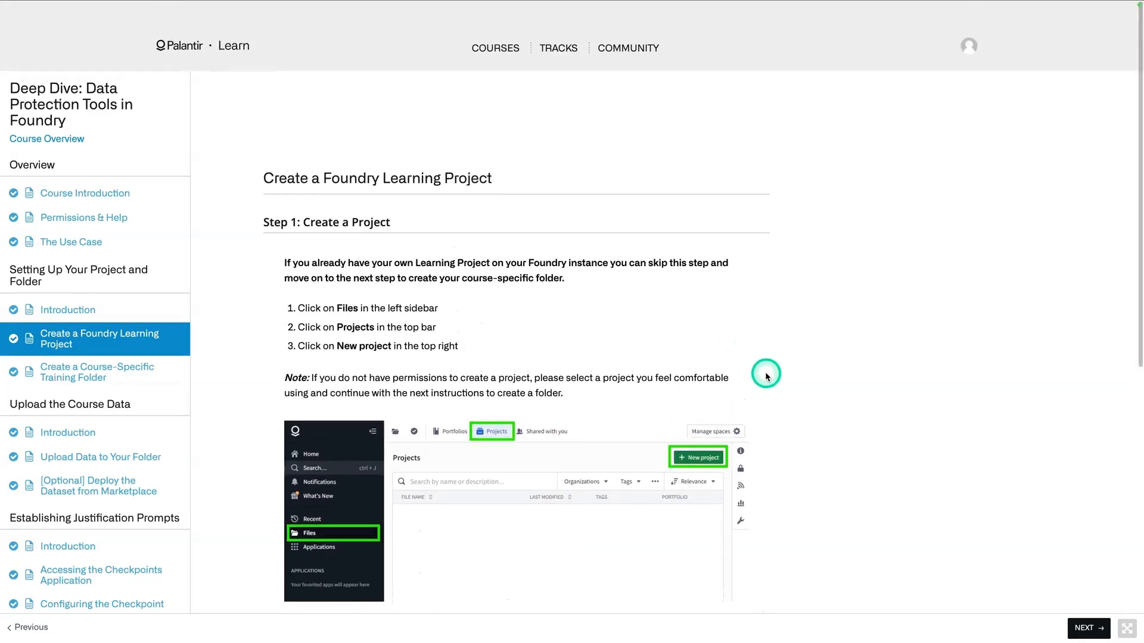
pyautogui.scroll(-8, 715, 366)
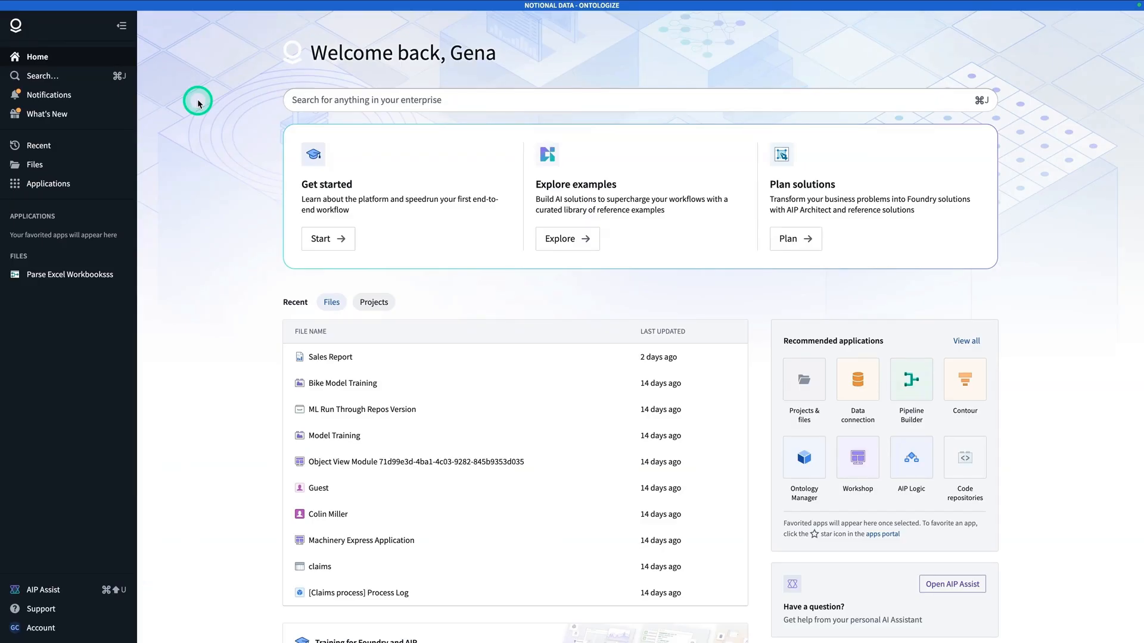
# Switch to Foundry, search for the bracket-named personal learning project and open it
pyautogui.press('super+j')
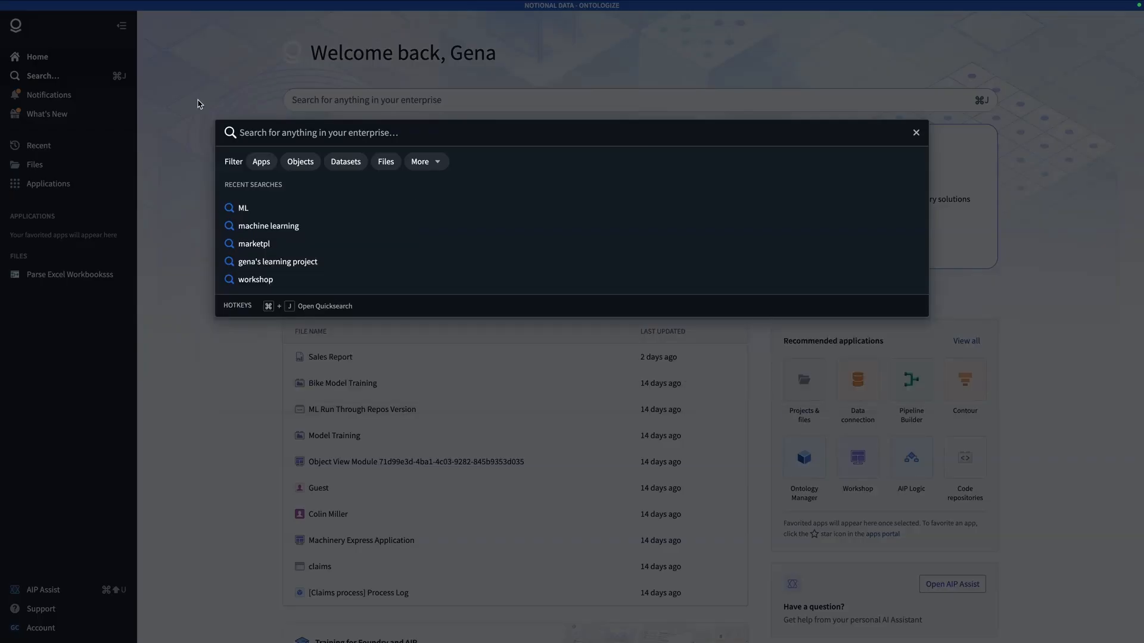
pyautogui.write('[gena] learning project')
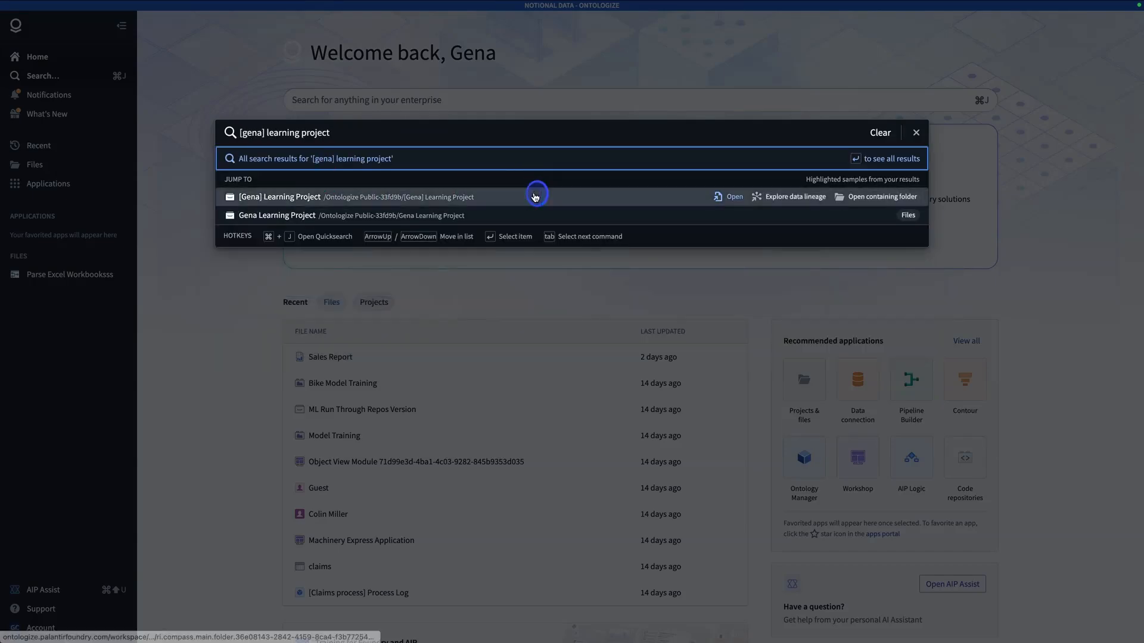
pyautogui.click(535, 196)
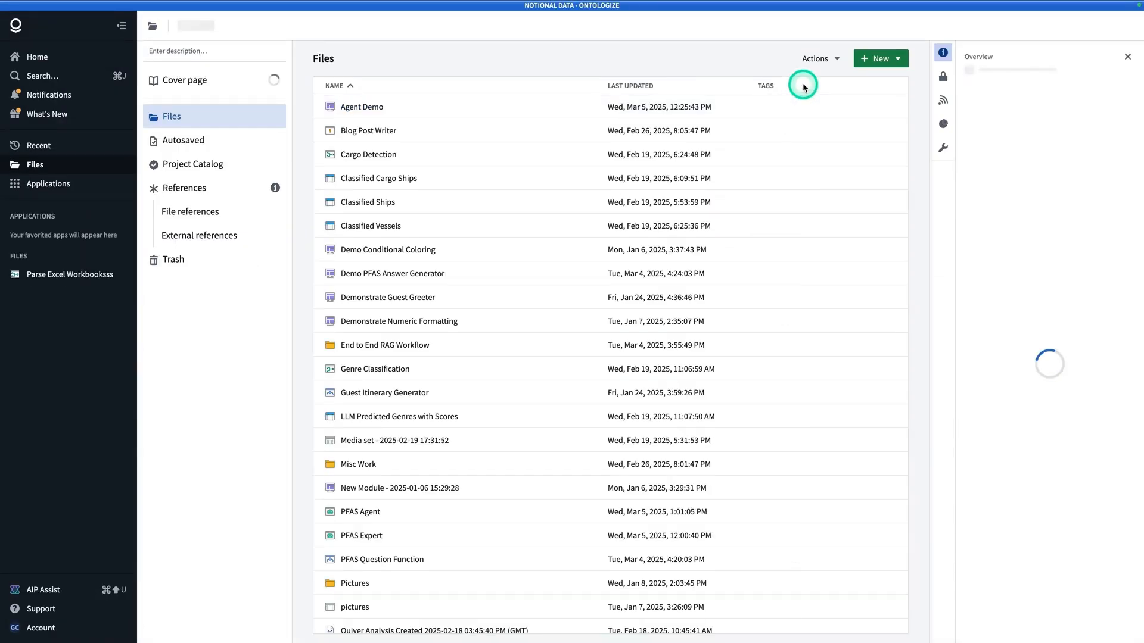
# Create a folder named "Deep Dive: Data Protection Tools in Foundry" in the learning project and open it
pyautogui.click(877, 62)
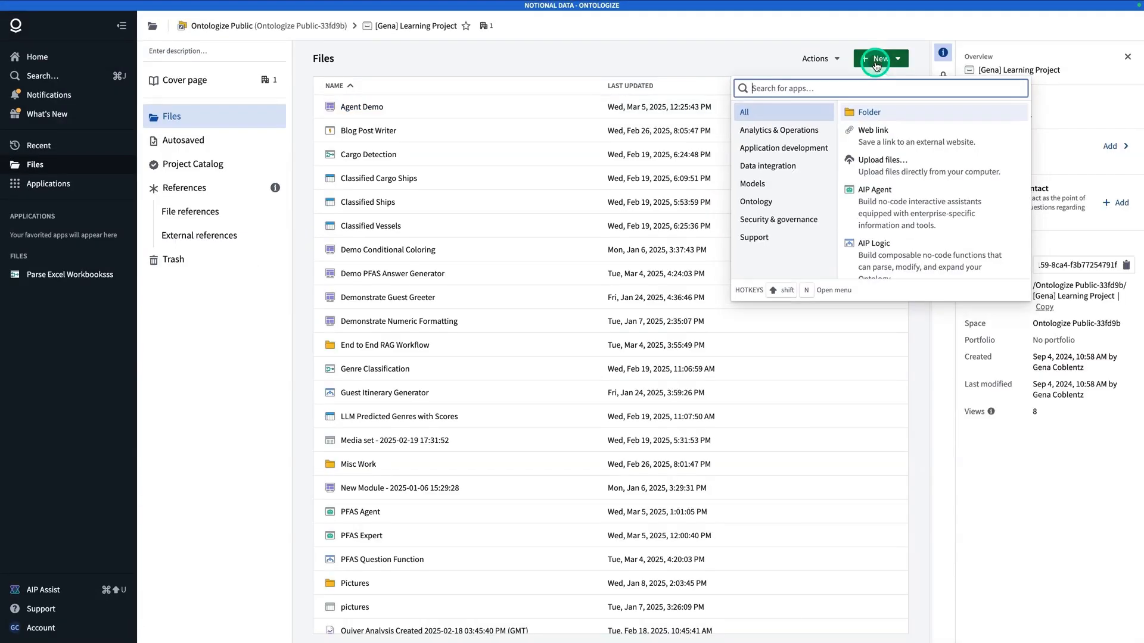
pyautogui.click(879, 112)
pyautogui.write('Deep Dive: Data Protection Tools in Foundry')
pyautogui.press('Return')
pyautogui.doubleClick(529, 251)
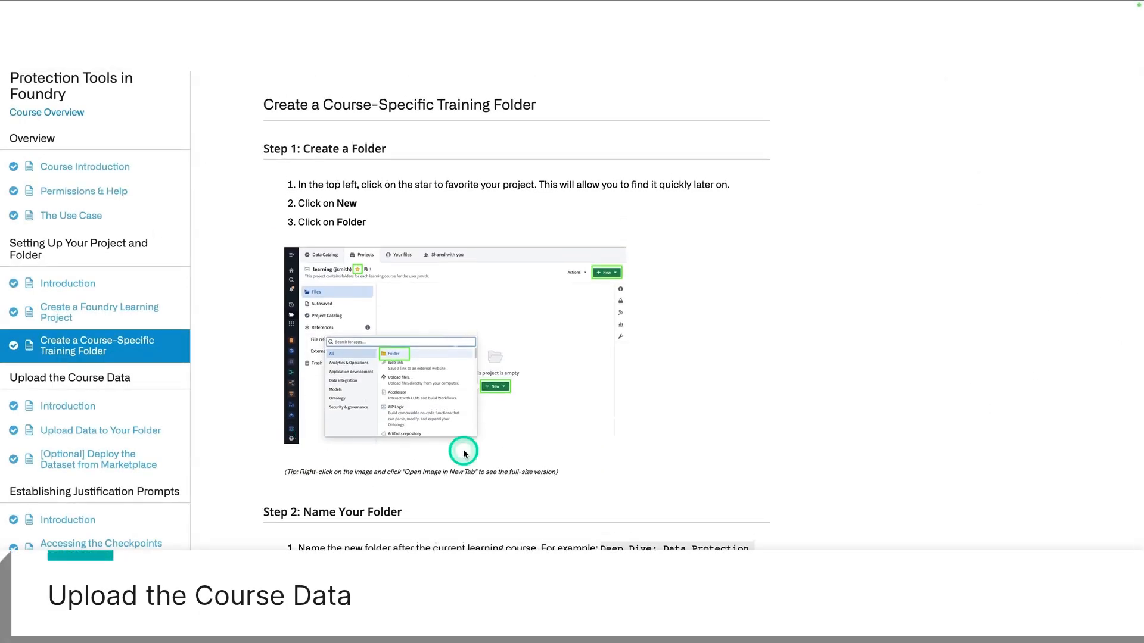
# Switch to the Palantir Learn course and download employee_data.csv from the Upload Data to Your Folder lesson
pyautogui.click(135, 414)
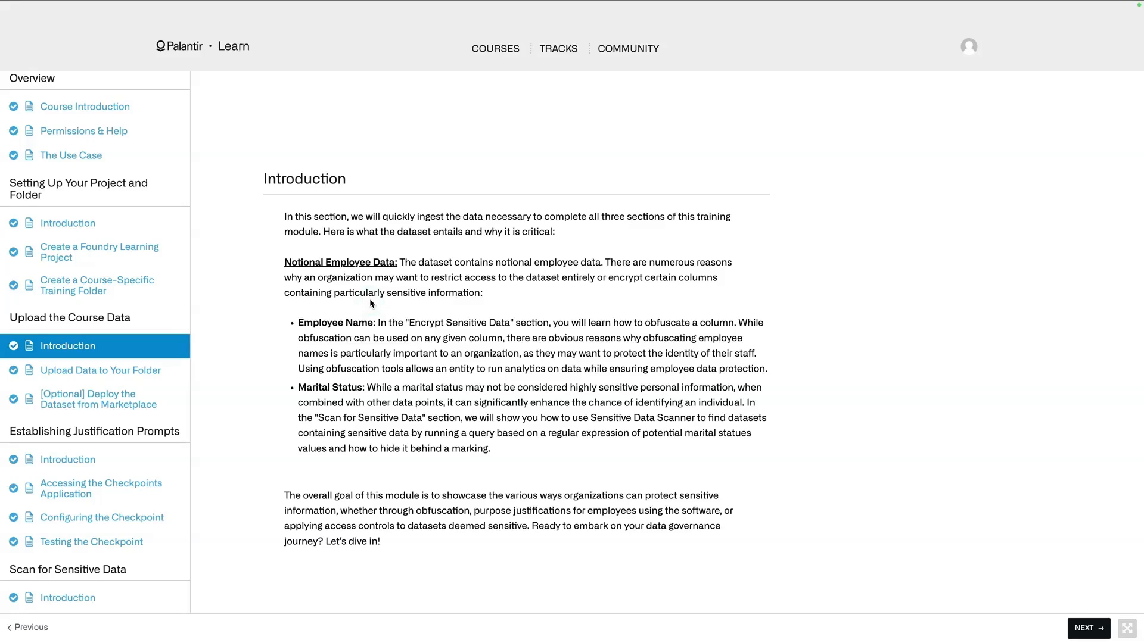
pyautogui.click(1089, 628)
pyautogui.scroll(-5, 572, 510)
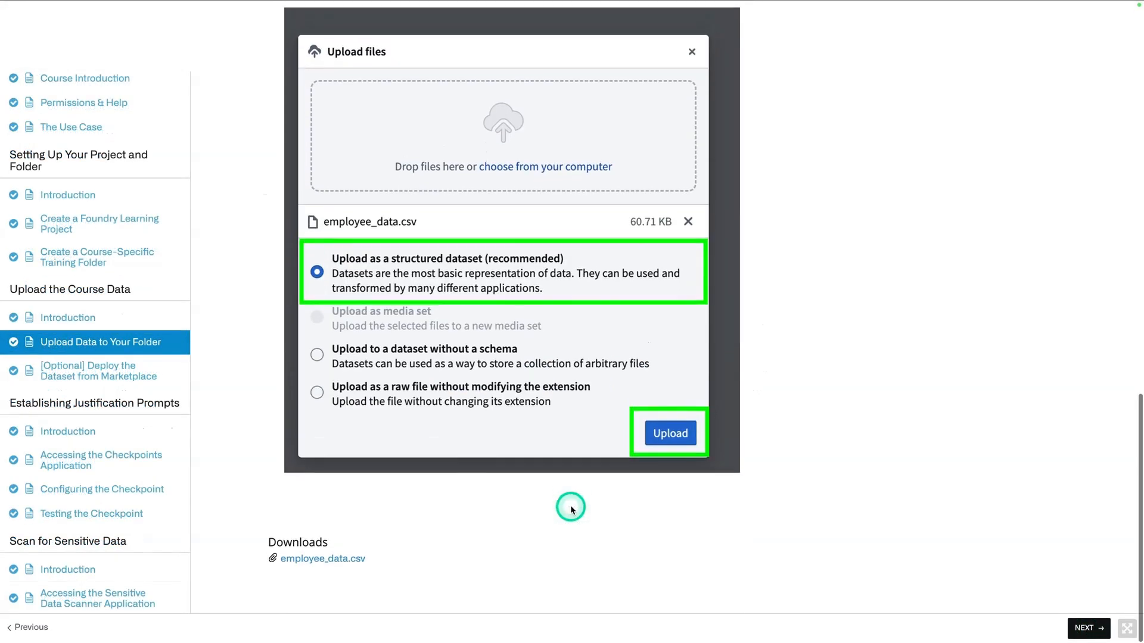
pyautogui.click(302, 569)
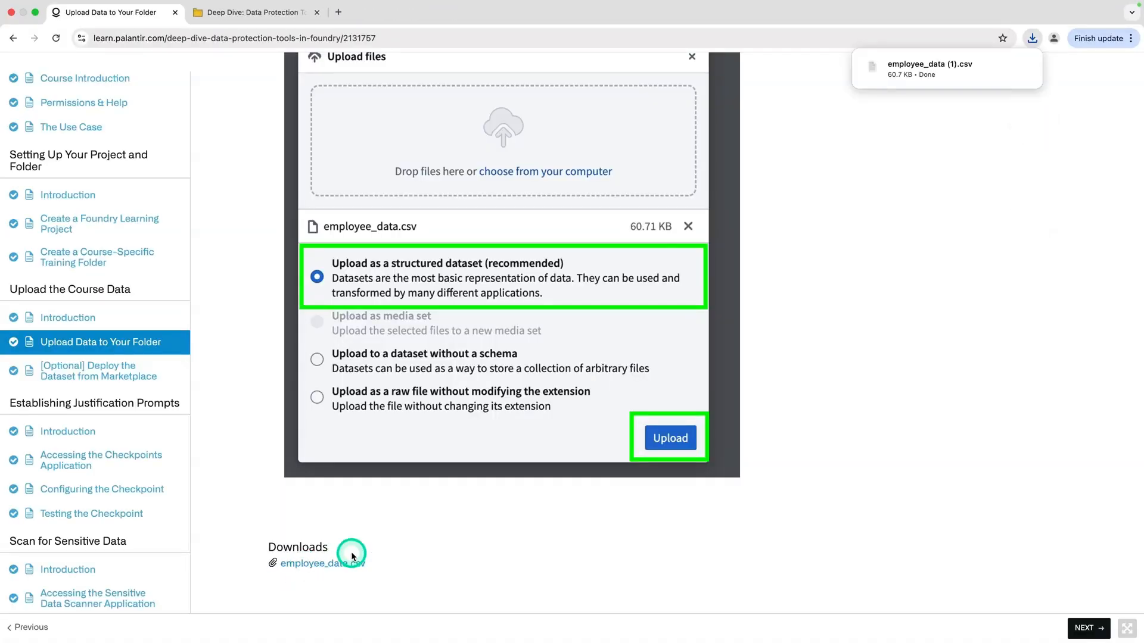
pyautogui.scroll(10, 636, 468)
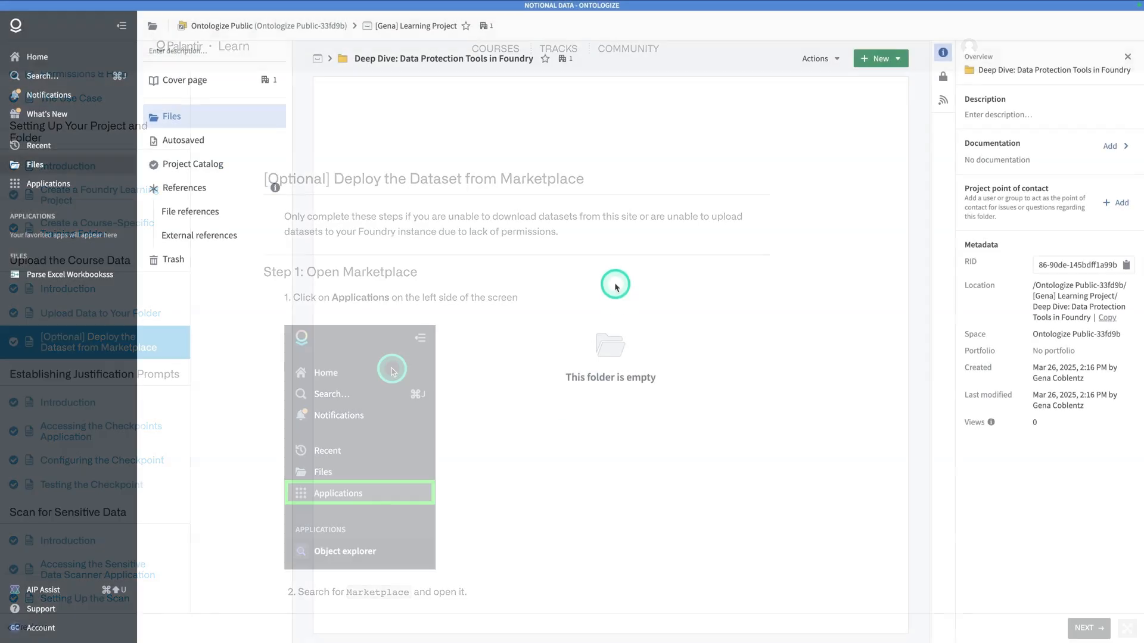
# Switch to Foundry and upload employee_data (1).csv from Downloads into the course folder as a structured dataset
pyautogui.click(875, 62)
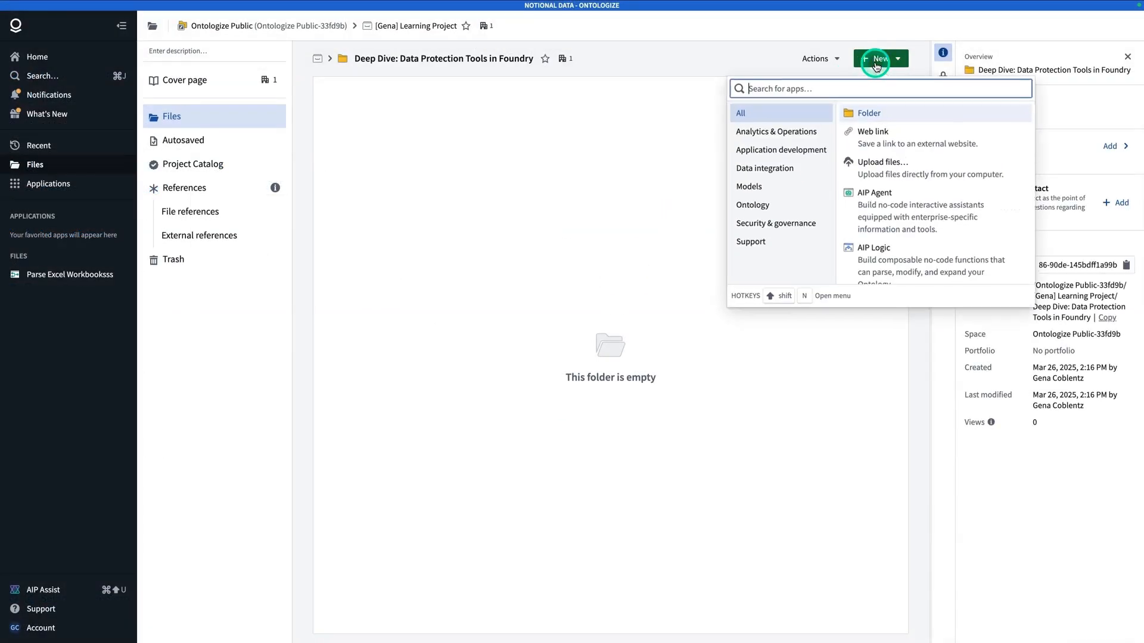
pyautogui.click(887, 162)
pyautogui.click(640, 356)
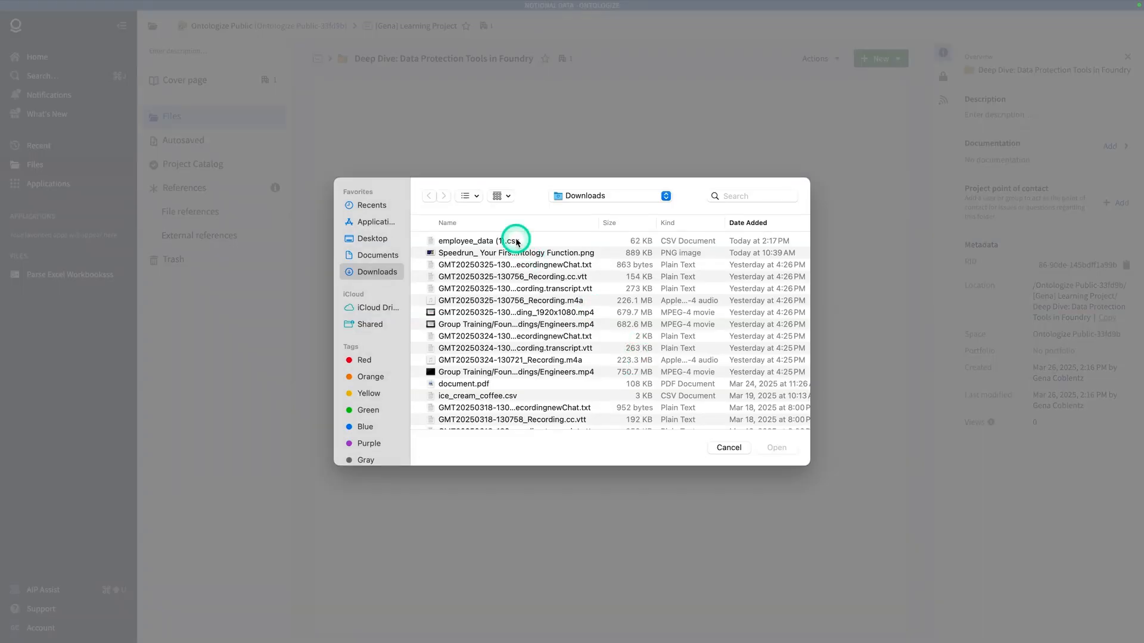
pyautogui.doubleClick(516, 241)
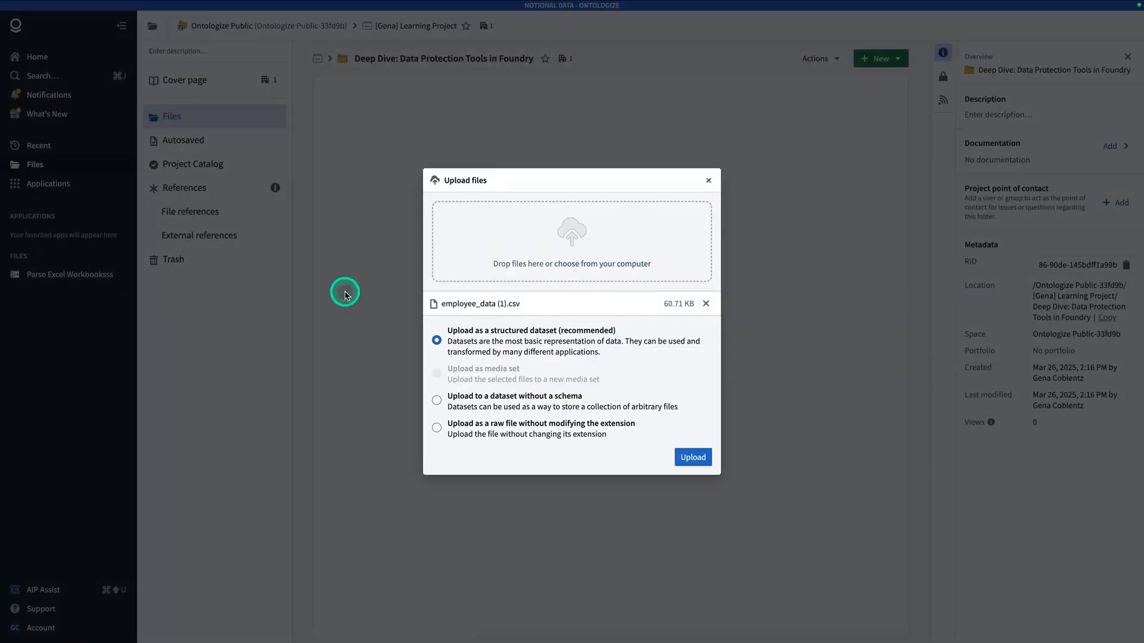
pyautogui.click(686, 459)
pyautogui.click(687, 354)
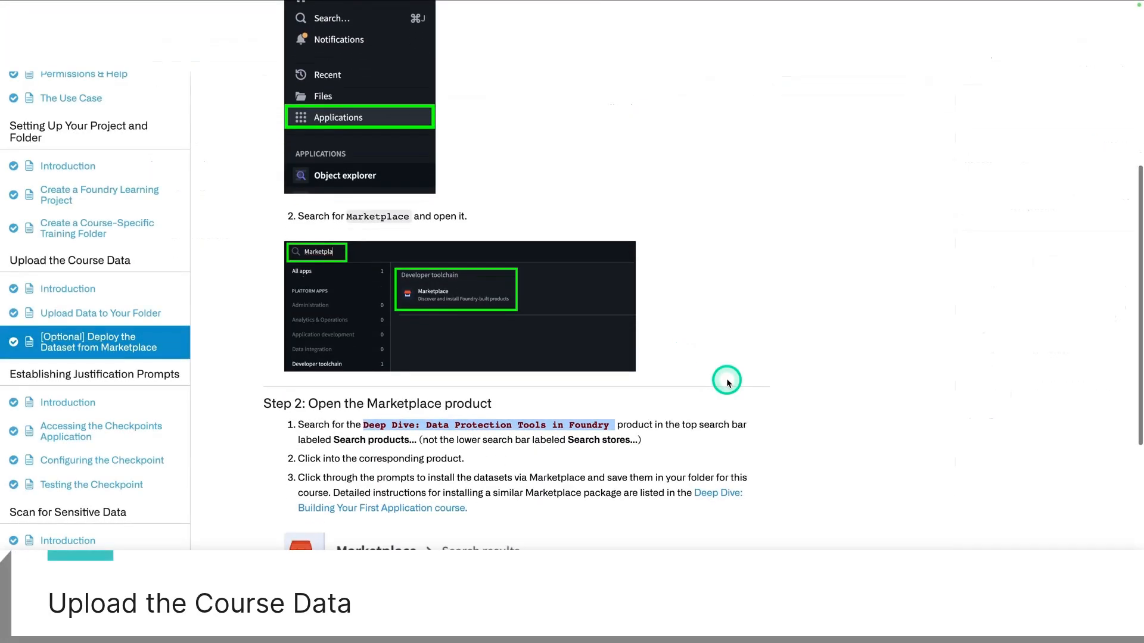
pyautogui.scroll(-5, 863, 429)
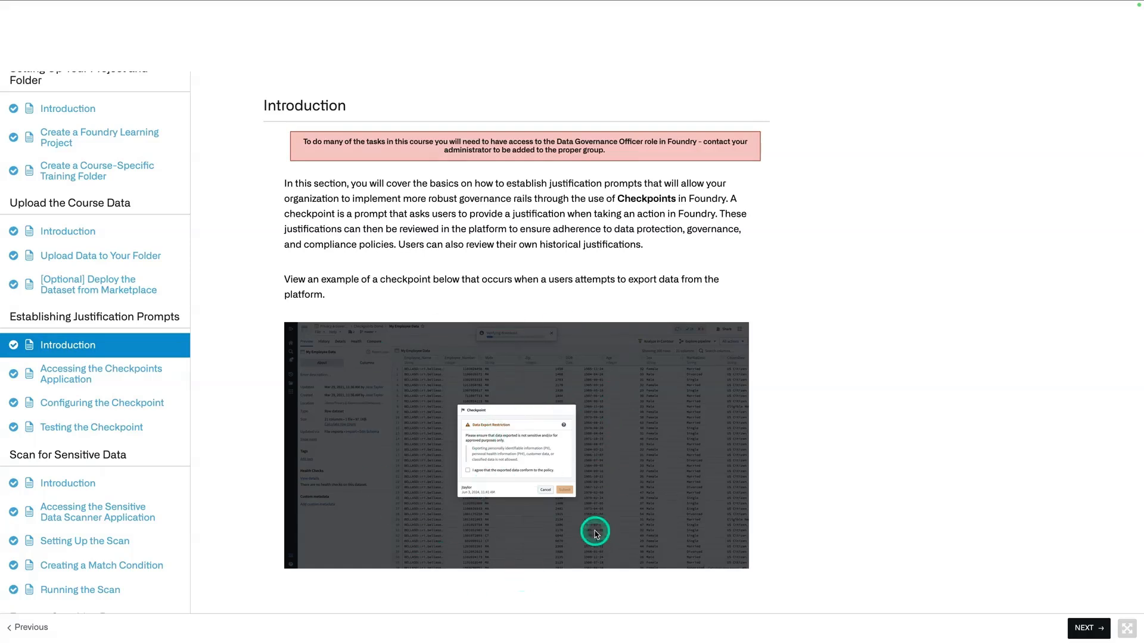
pyautogui.scroll(-1, 572, 413)
pyautogui.scroll(1, 572, 415)
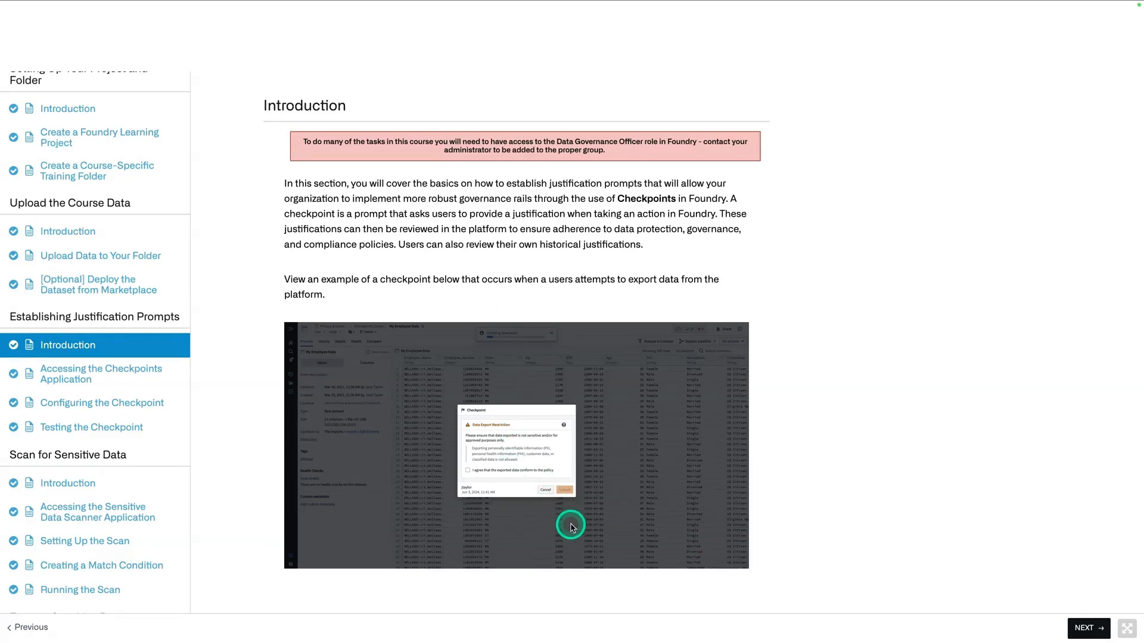
pyautogui.scroll(-1, 855, 529)
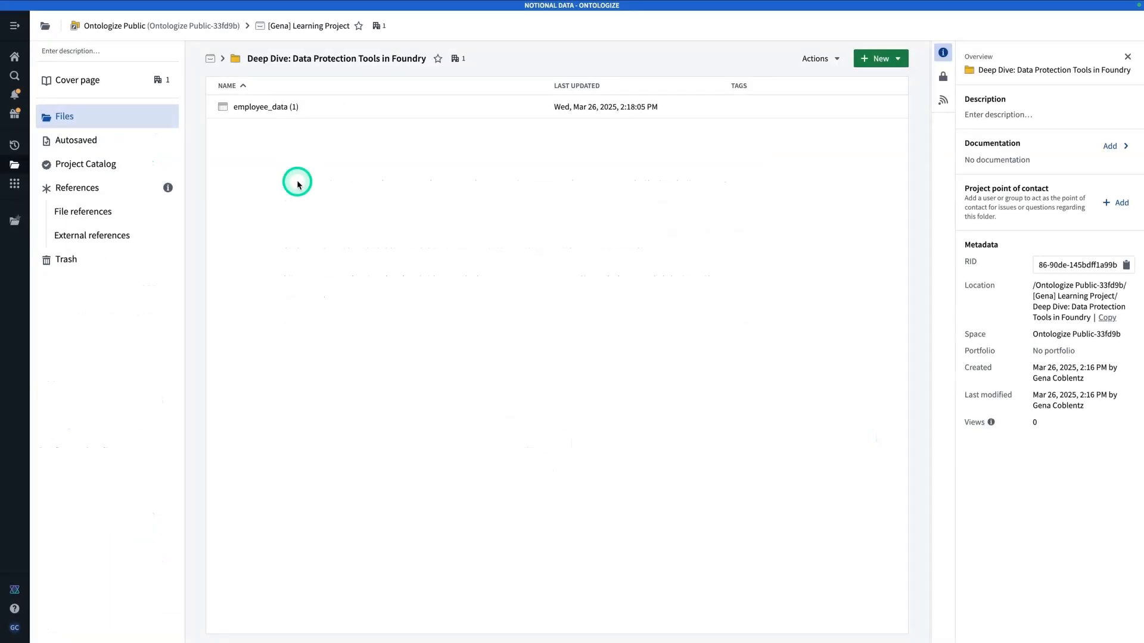
# Search Foundry for "checkpoints", open the Checkpoints application and show its checkpoint configurations
pyautogui.press('super+j')
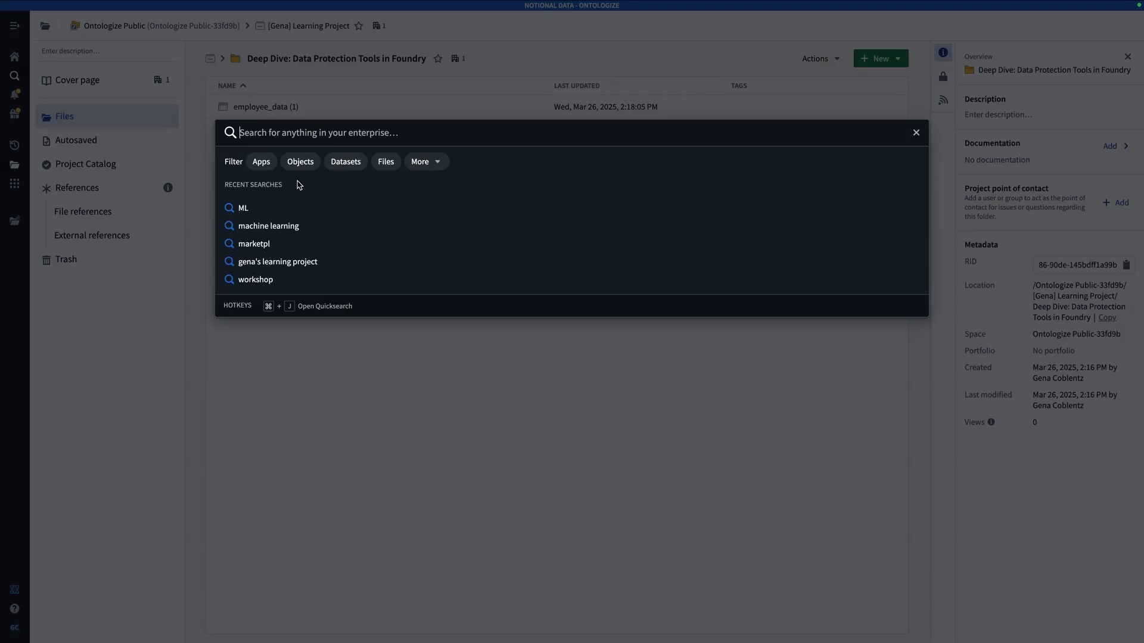
pyautogui.write('checkpoints')
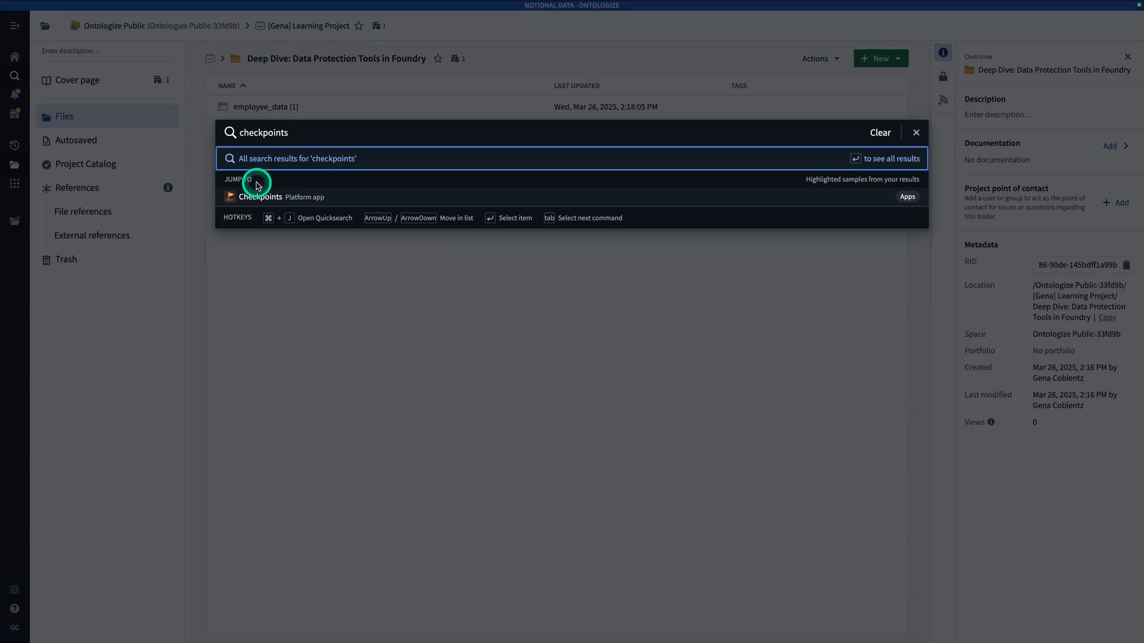
pyautogui.click(294, 195)
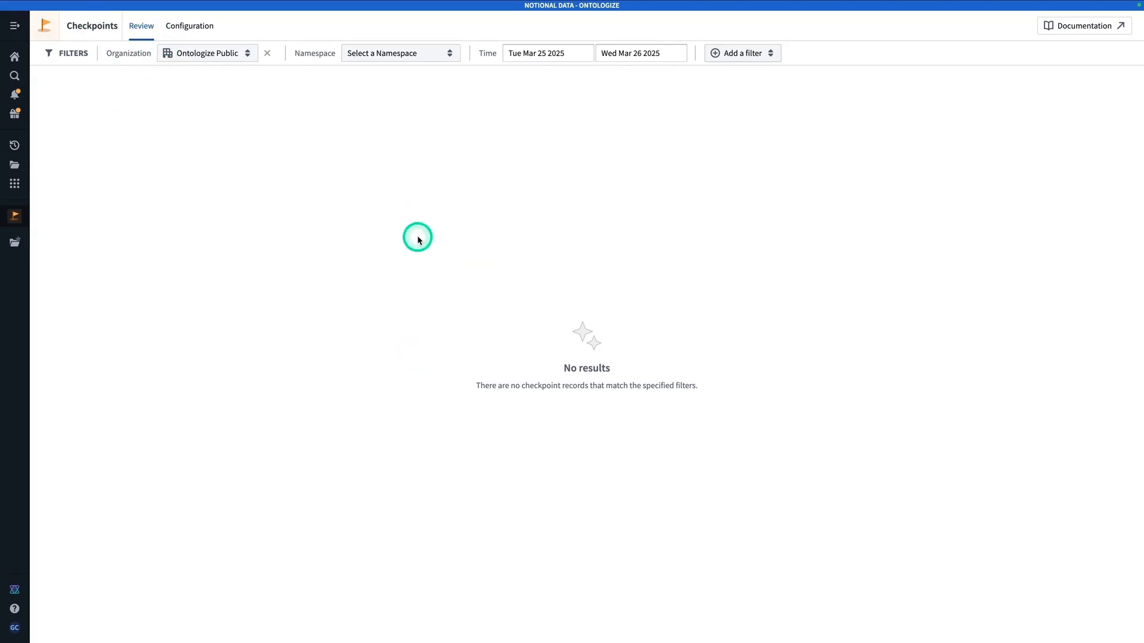
pyautogui.click(190, 26)
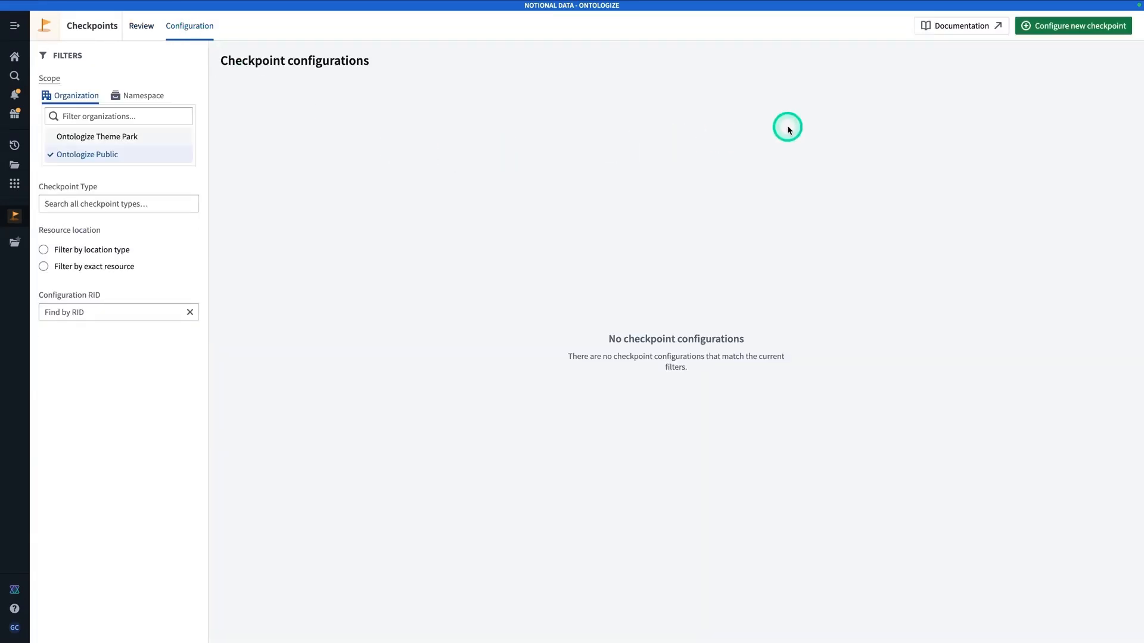
# Start a new checkpoint configuration with checkpoint type Compass Export and scope it to the namespace Ontologize Public-33fd9b
pyautogui.click(1073, 25)
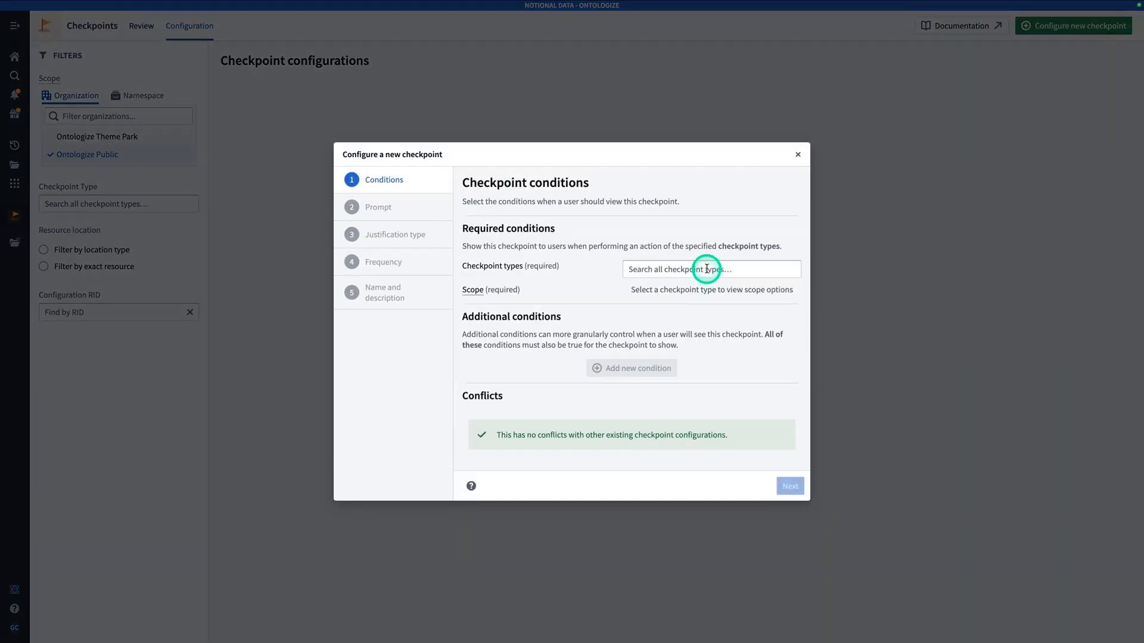
pyautogui.click(706, 270)
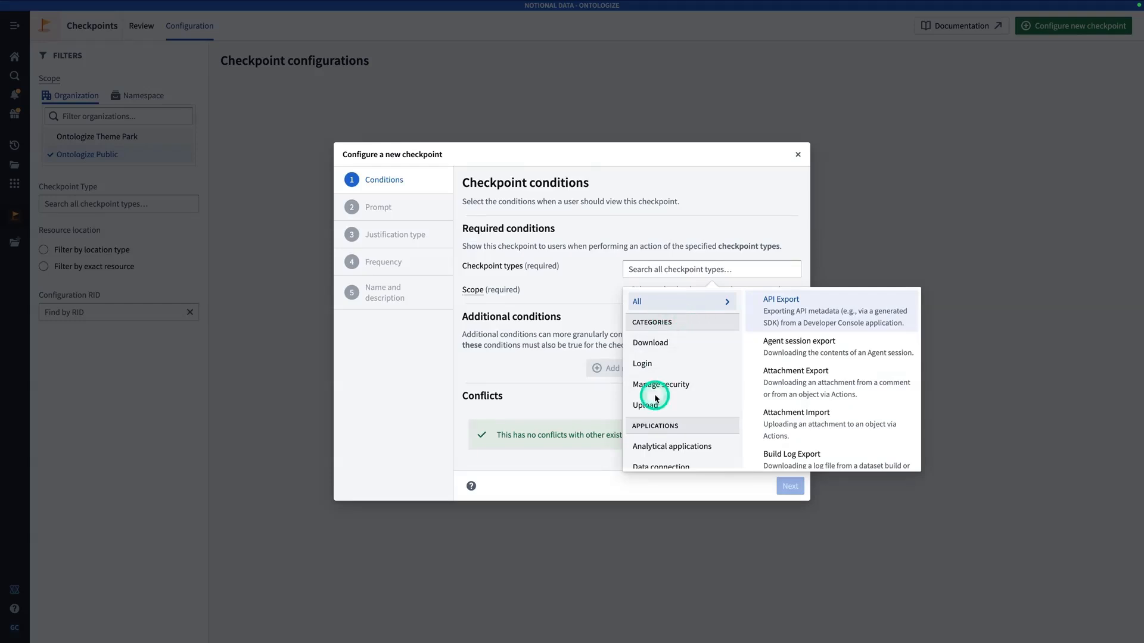
pyautogui.scroll(-1, 696, 435)
pyautogui.scroll(1, 699, 435)
pyautogui.scroll(-1, 699, 436)
pyautogui.scroll(2, 700, 436)
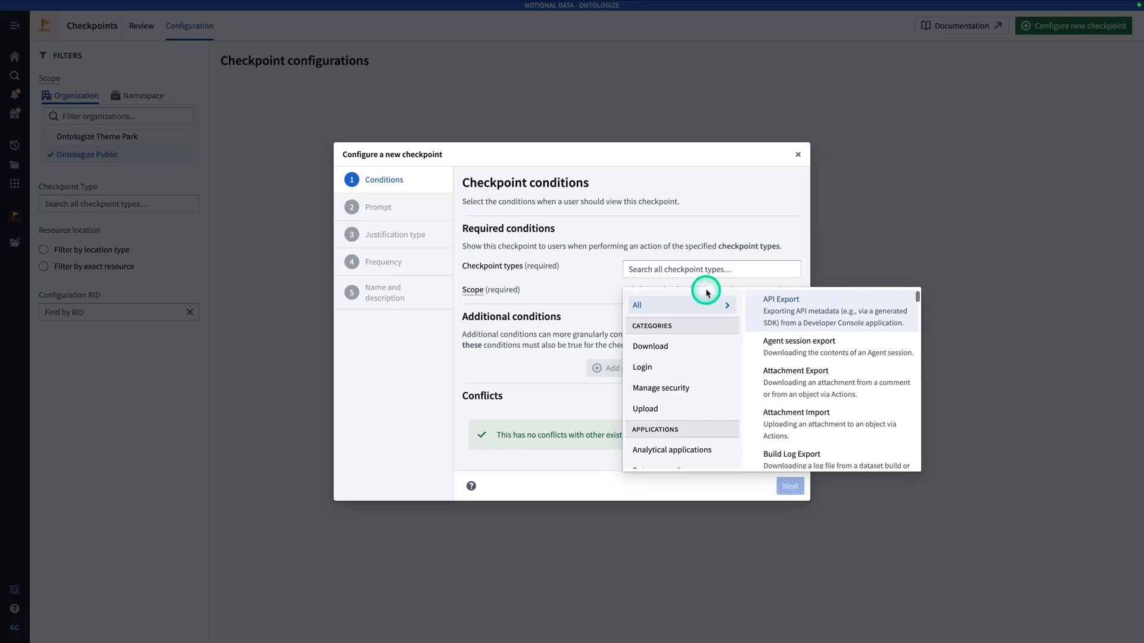
pyautogui.click(688, 271)
pyautogui.write('compass')
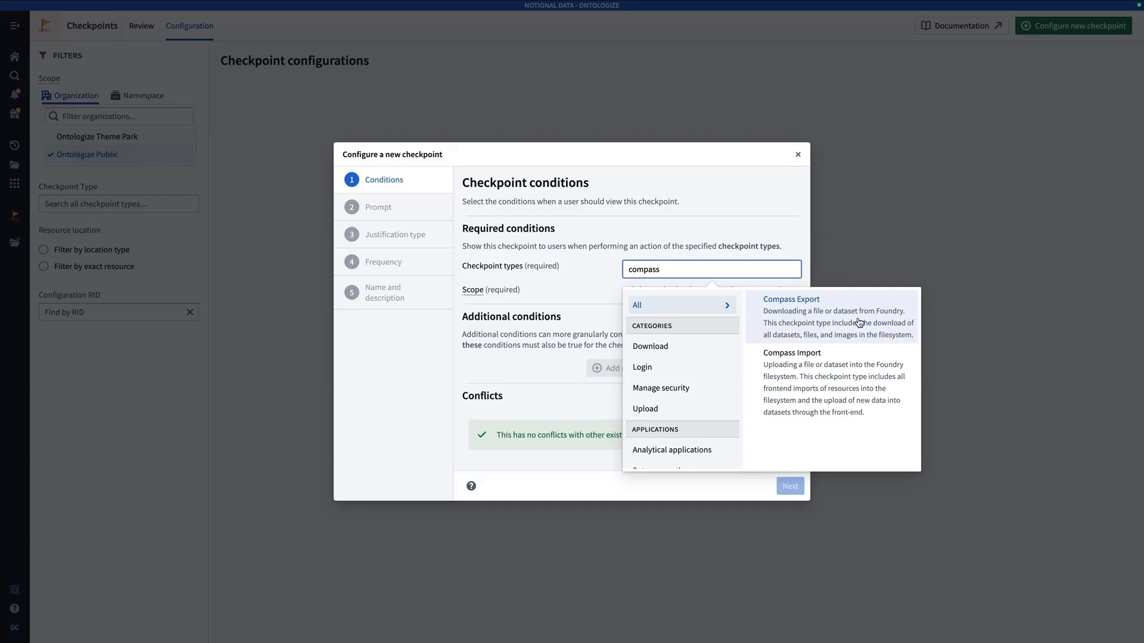
pyautogui.click(847, 324)
pyautogui.click(826, 325)
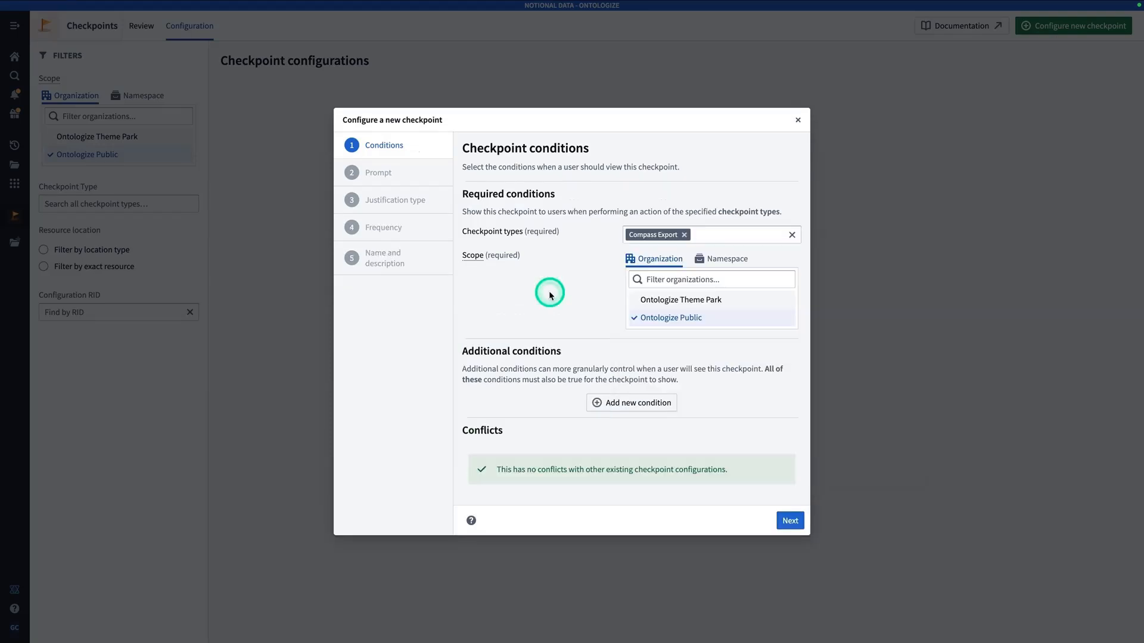
pyautogui.click(739, 257)
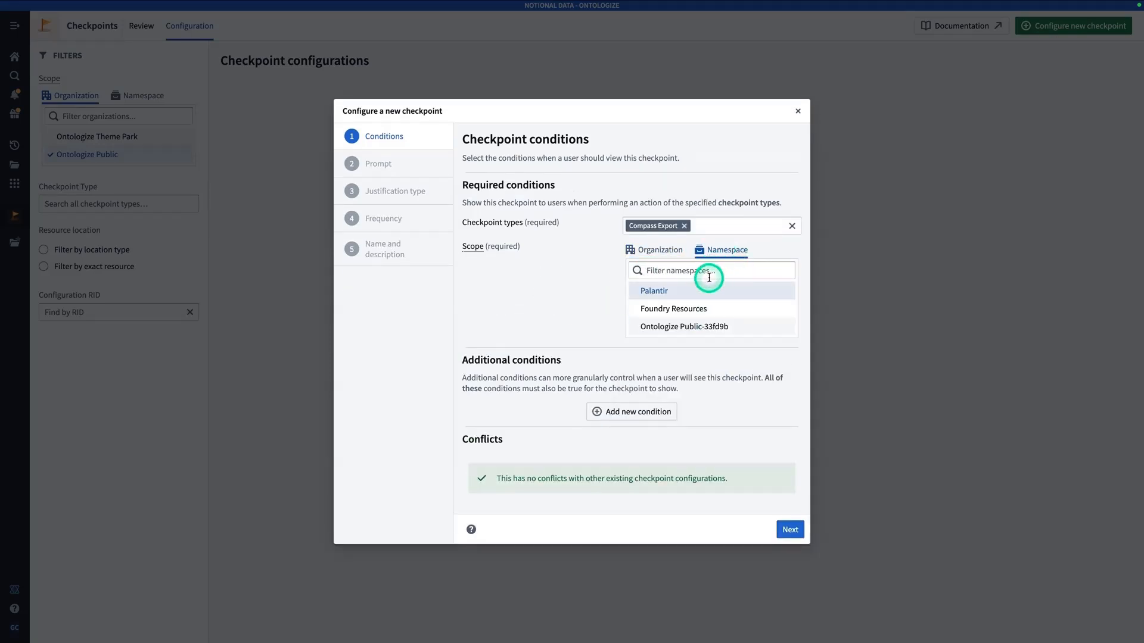
pyautogui.click(732, 331)
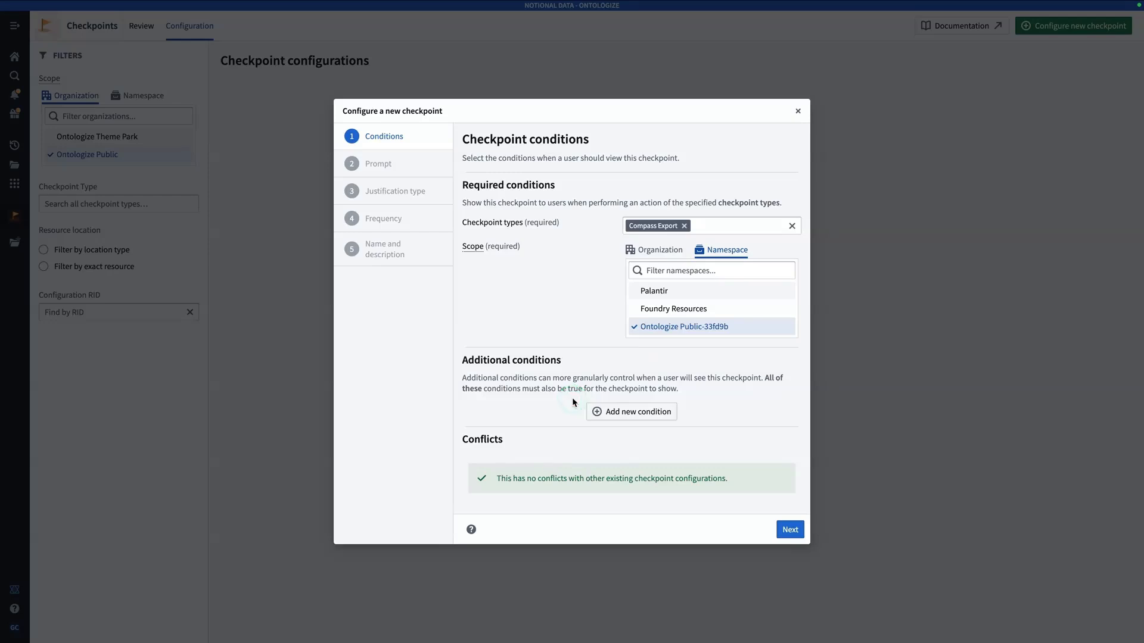
# Add a Selected user or group condition for your own account, marked "You", and continue to the prompt settings
pyautogui.click(620, 411)
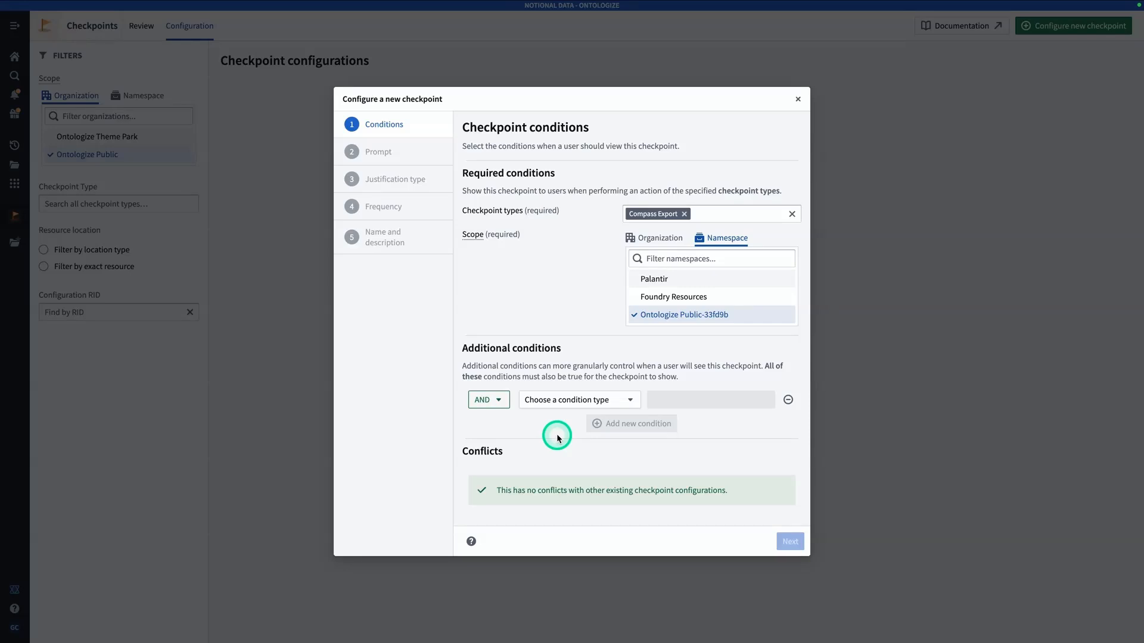
pyautogui.click(568, 406)
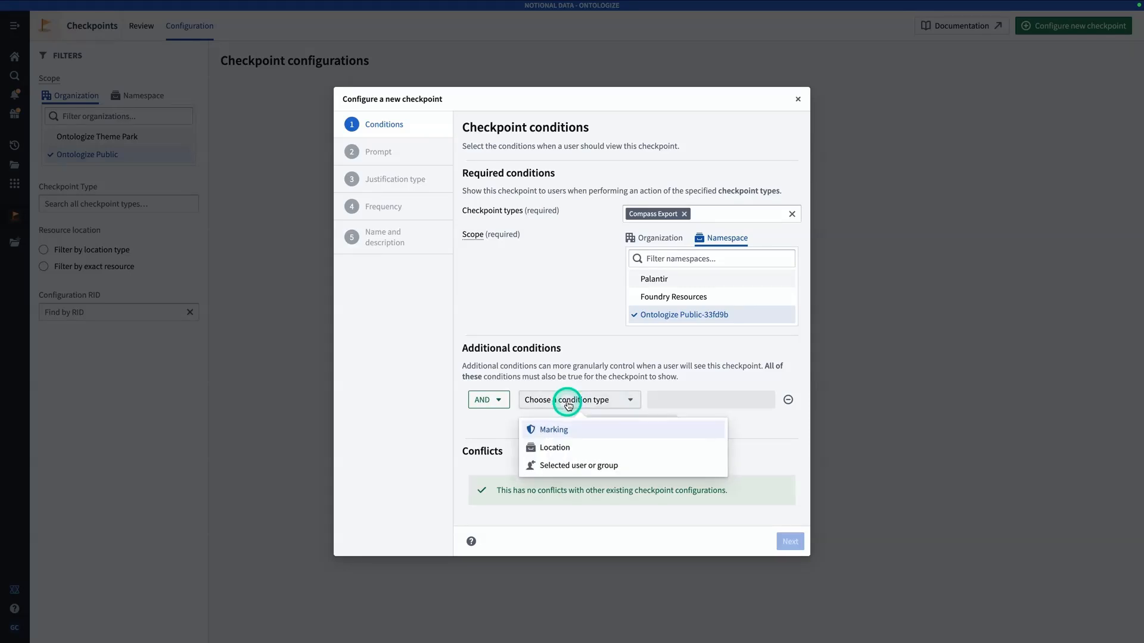
pyautogui.click(623, 468)
pyautogui.click(693, 400)
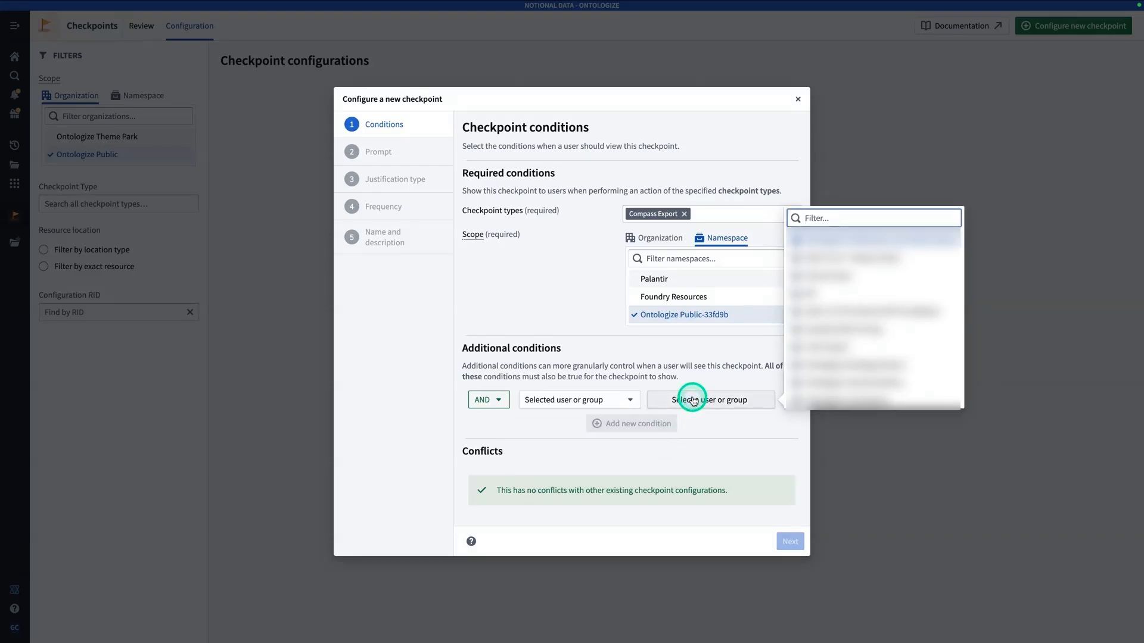
pyautogui.write('gena')
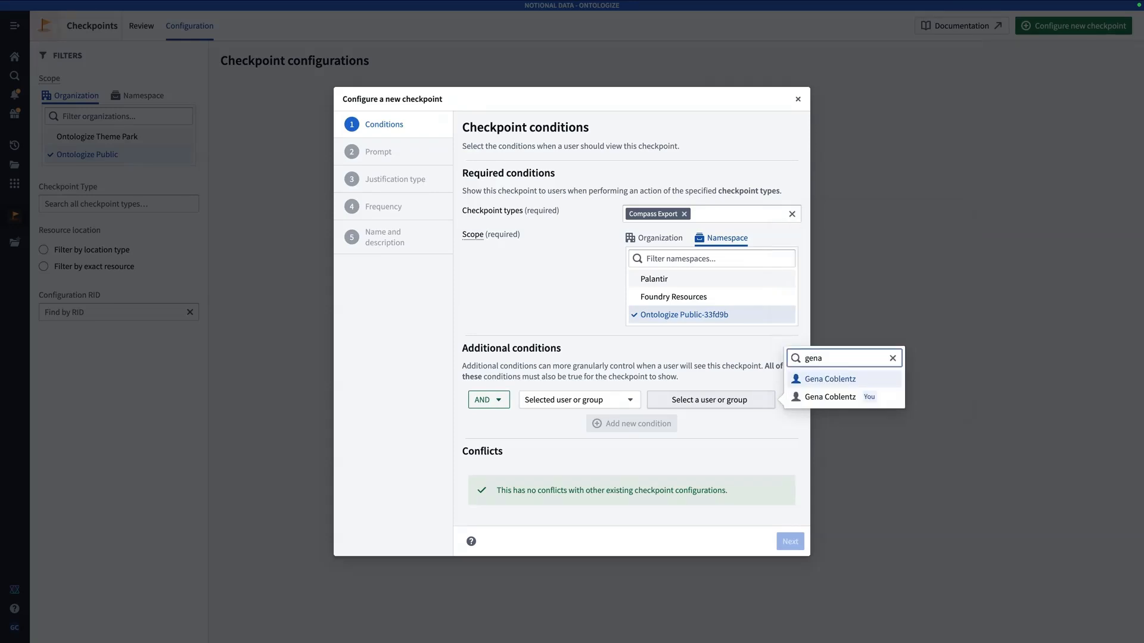
pyautogui.click(856, 397)
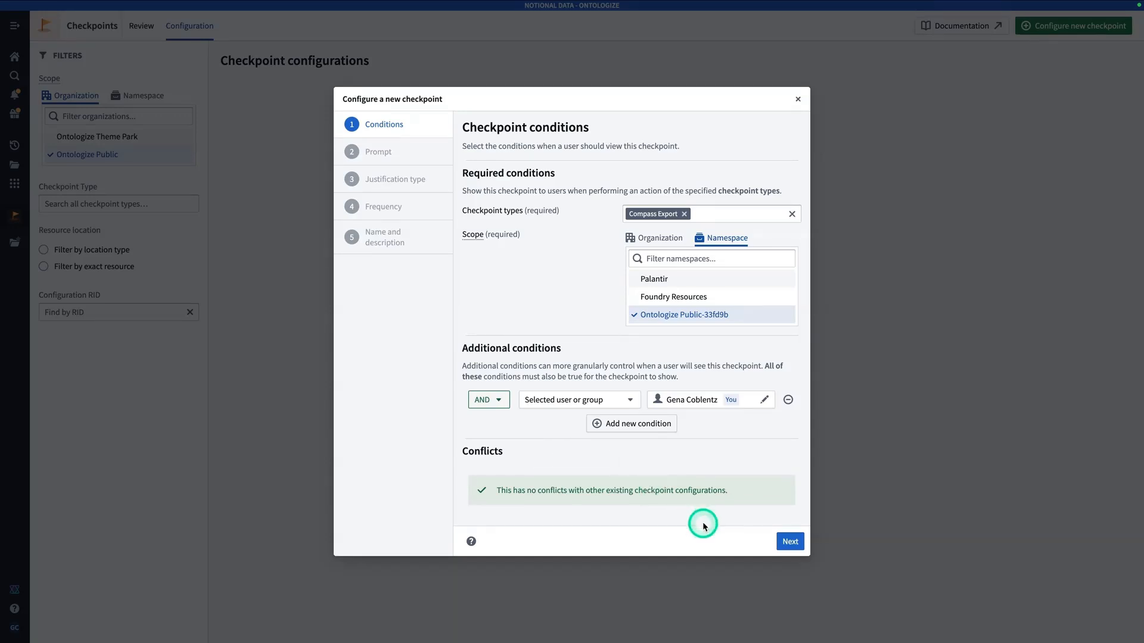
pyautogui.click(786, 542)
# Title the checkpoint prompt with your first name in square brackets followed by "Checkpoint Download Test"
pyautogui.click(523, 310)
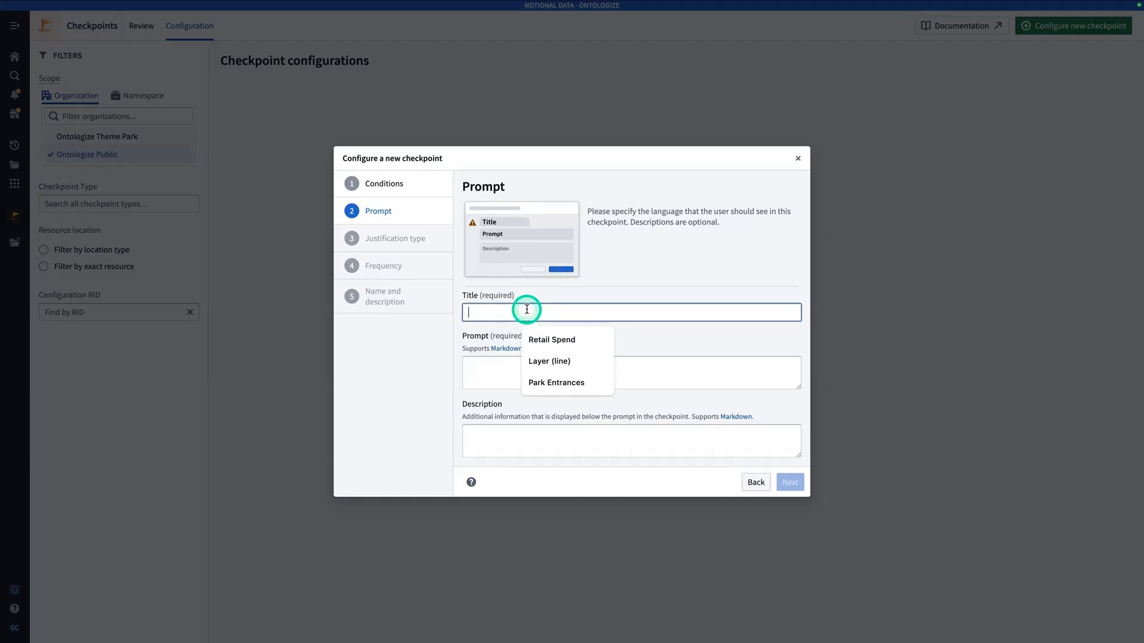
pyautogui.click(527, 309)
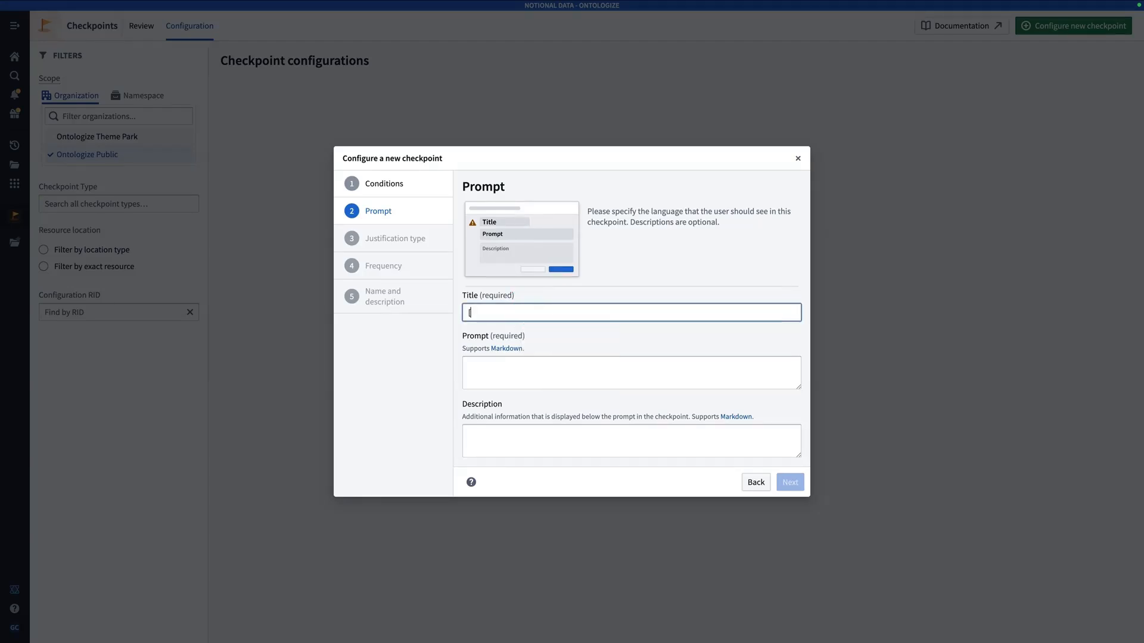
pyautogui.write('[Gena] Checkpoint DOwnload Test')
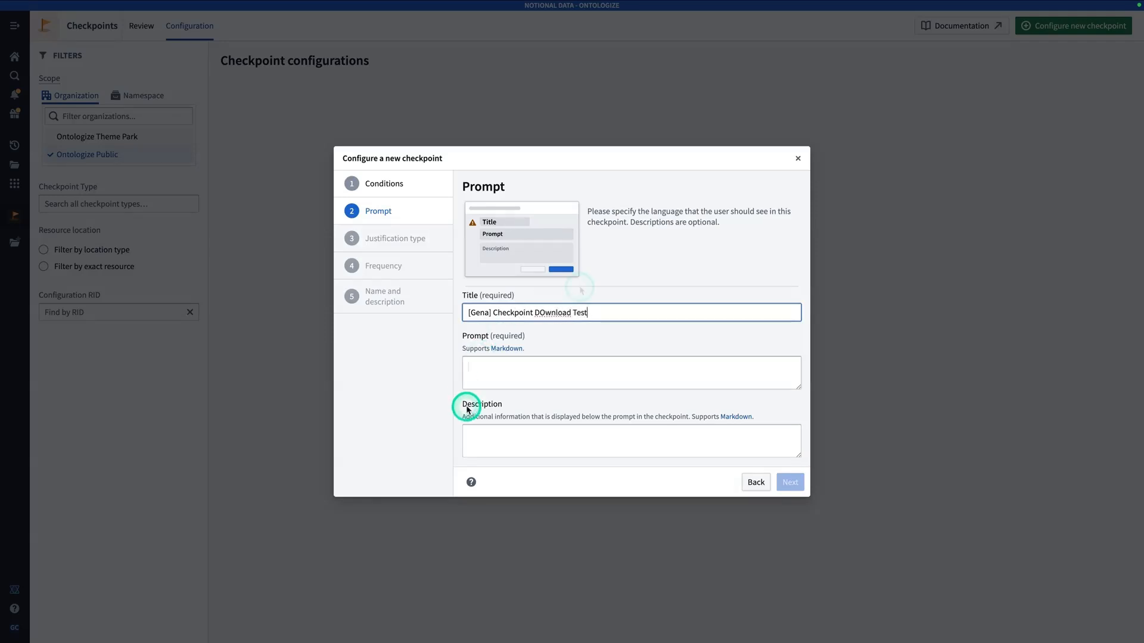
# Set the checkpoint prompt to "Test checkpoint for preventing dataset downloads for the Deep Dive: Data Protection Tools course."
pyautogui.click(494, 377)
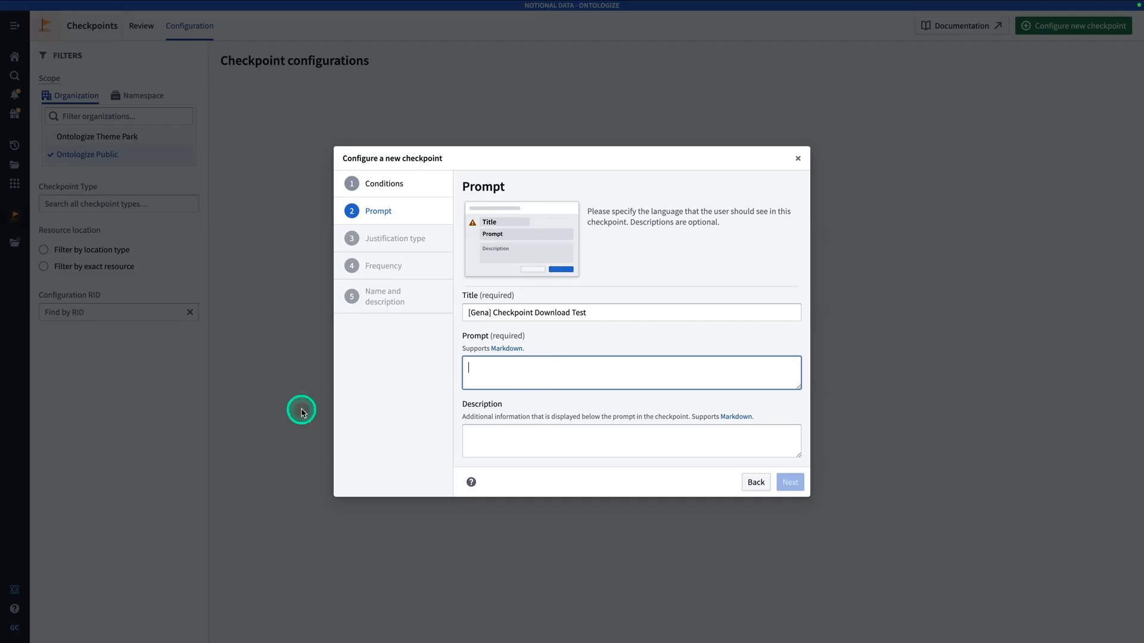
pyautogui.write('Test')
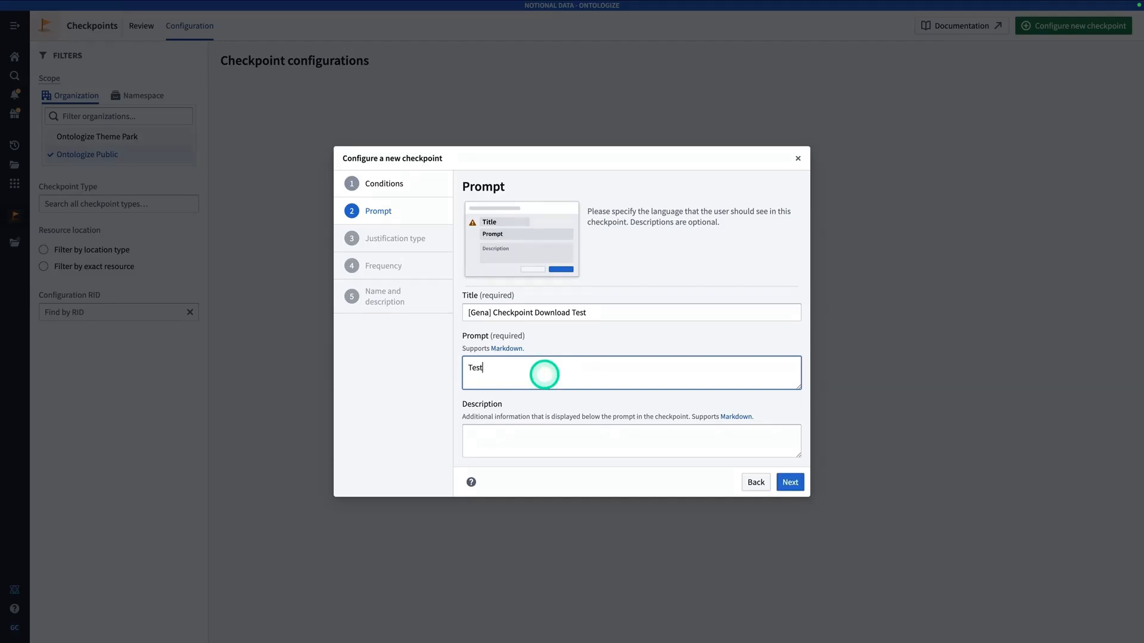
pyautogui.write(' checkpoint for ')
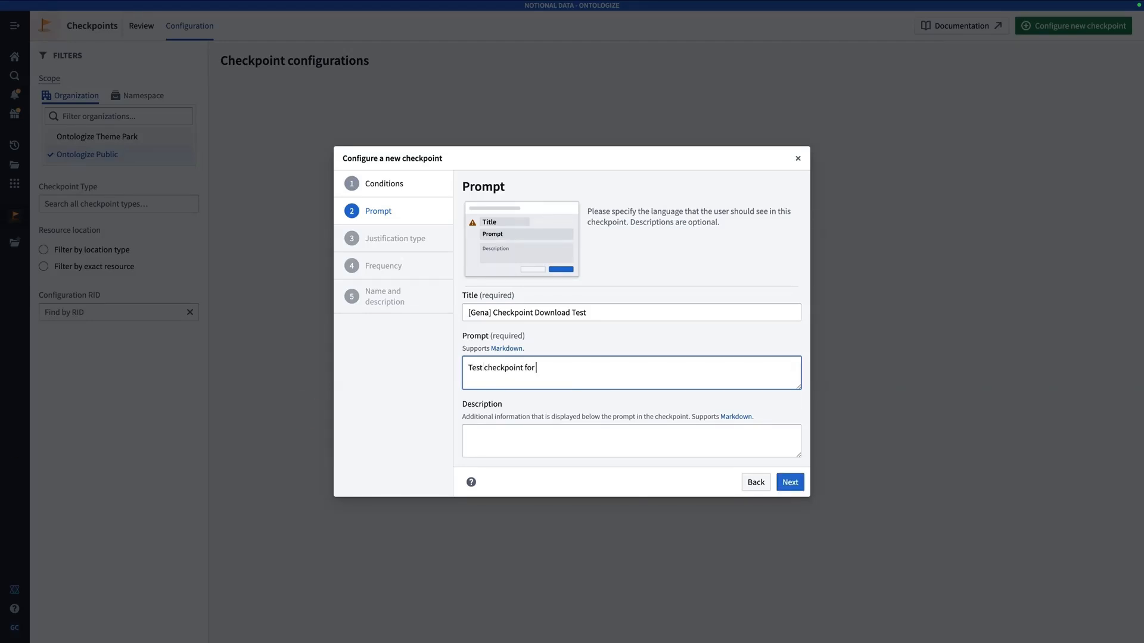
pyautogui.write('preventing dataset downloads for the Deep Dive: Data Protec')
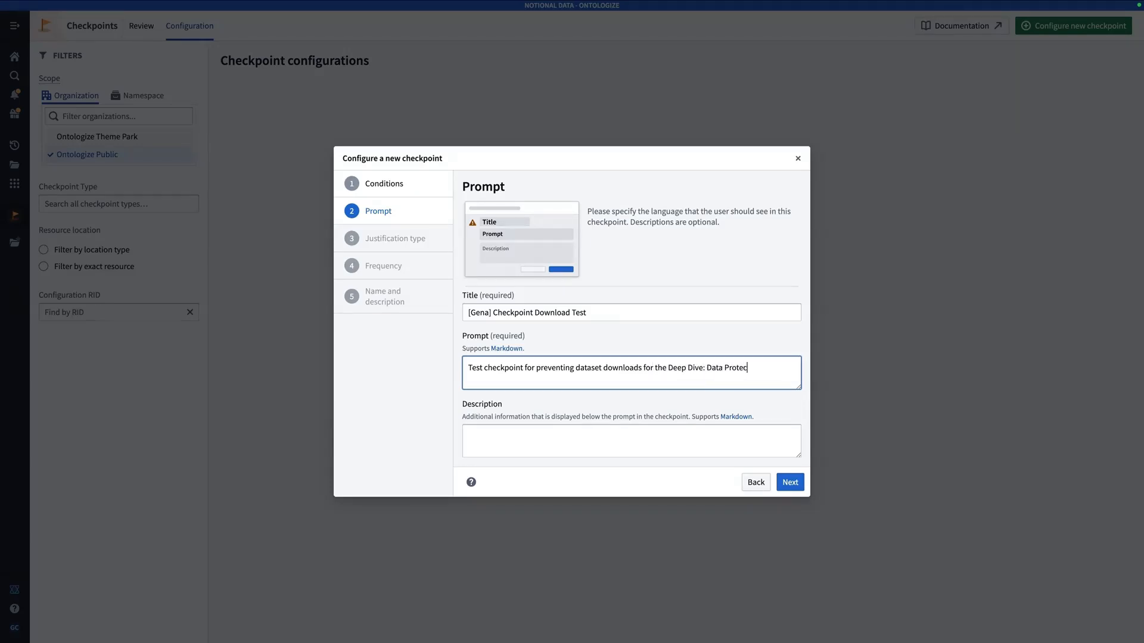
pyautogui.write('tion TOolools course.')
# Set the prompt description to "This field is optional and will appear on the checkpoint in lighter text between the checkpoint prompt and justification."
pyautogui.click(517, 433)
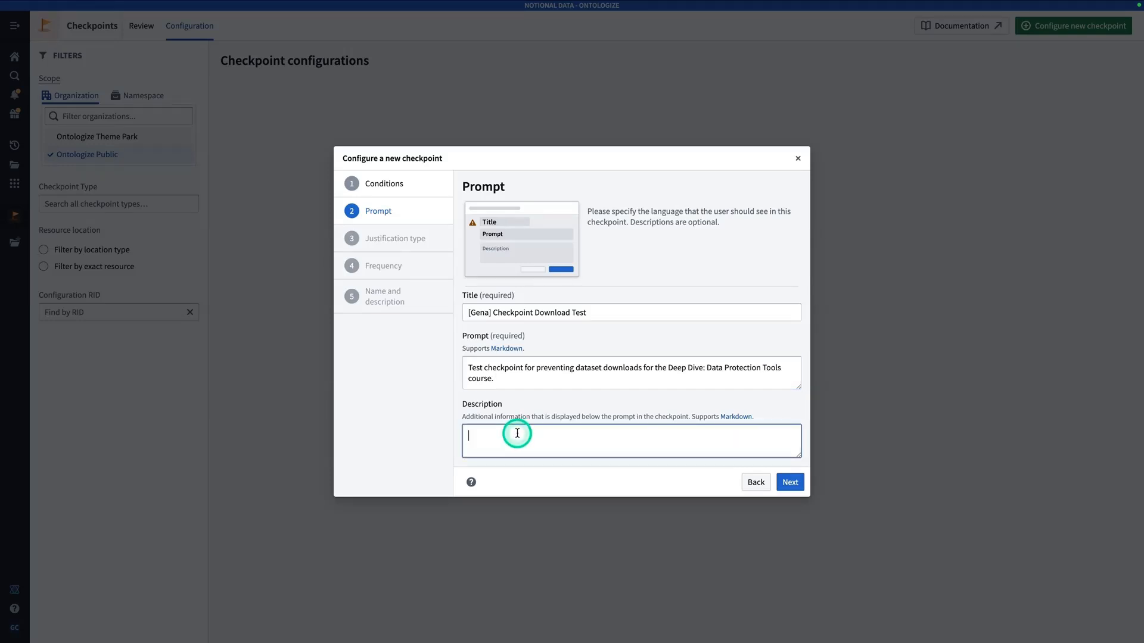
pyautogui.write('This')
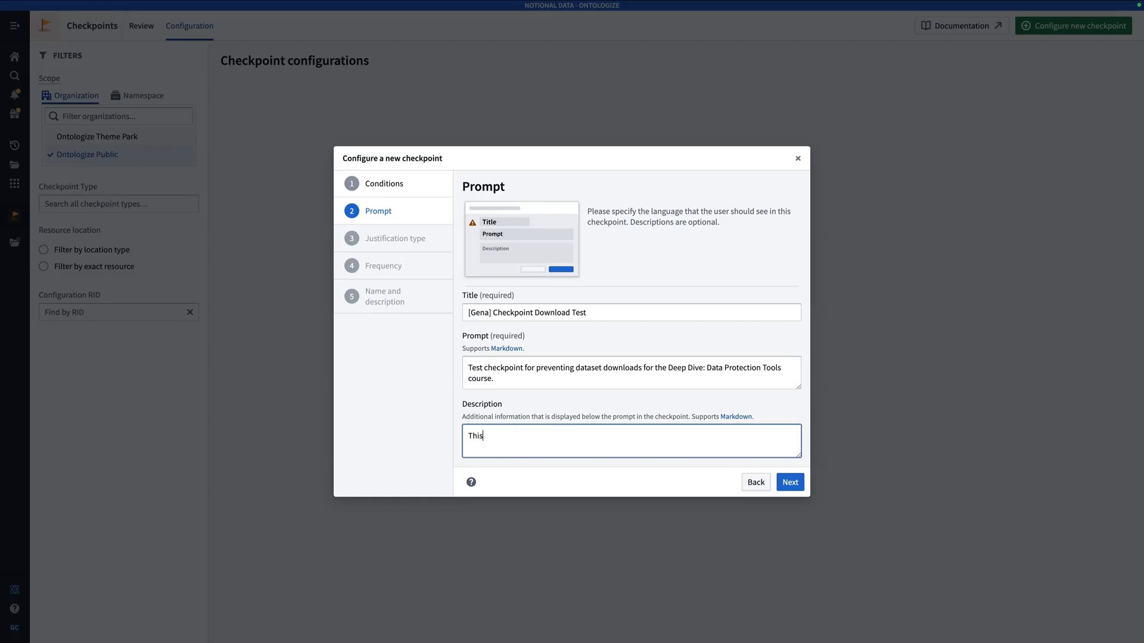
pyautogui.write(' field is optional and will appear on the checkpoint in lighter text between the chec')
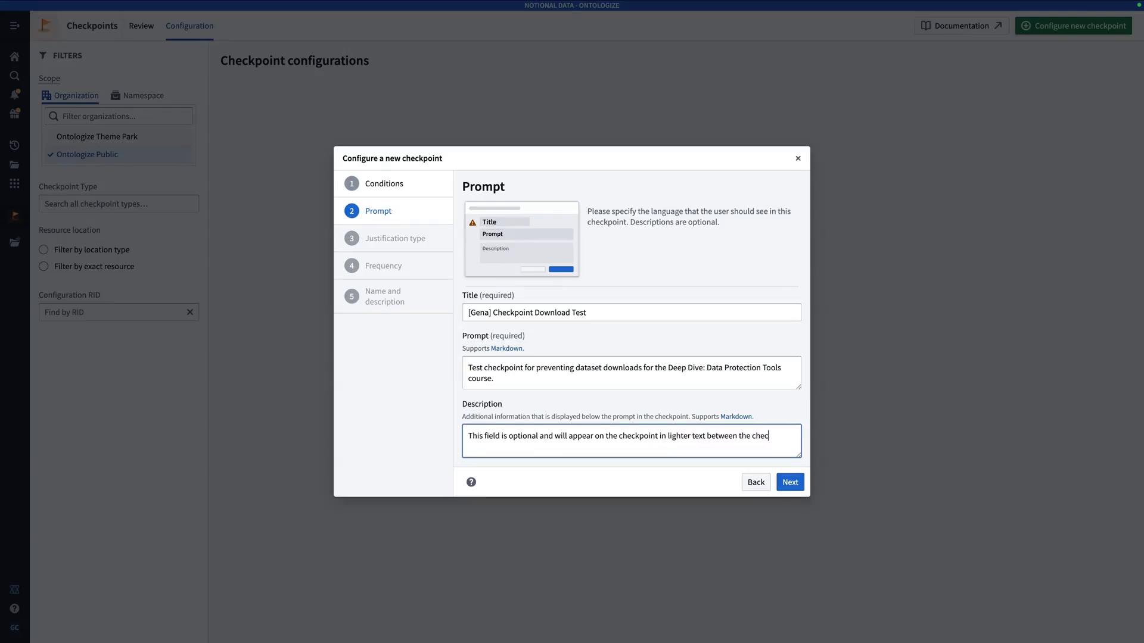
pyautogui.write('kpoint prompt and justification.')
pyautogui.click(789, 482)
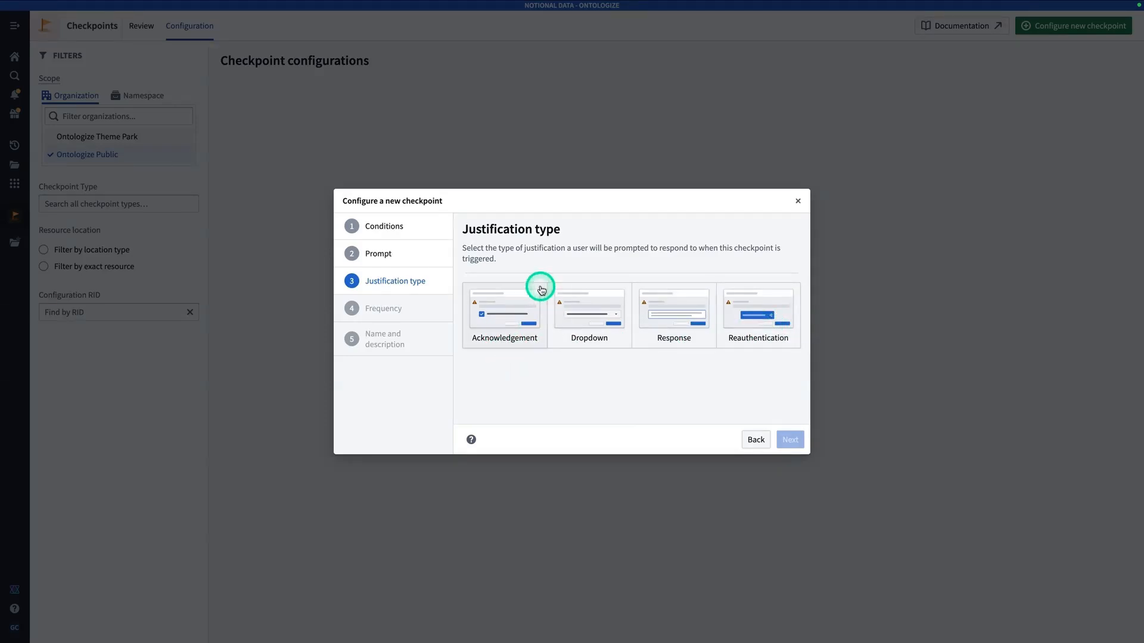
# Choose the Acknowledgement justification and begin its checkbox text with "I acknowledge that the action I am about to undertake carries some risks of data"
pyautogui.click(527, 344)
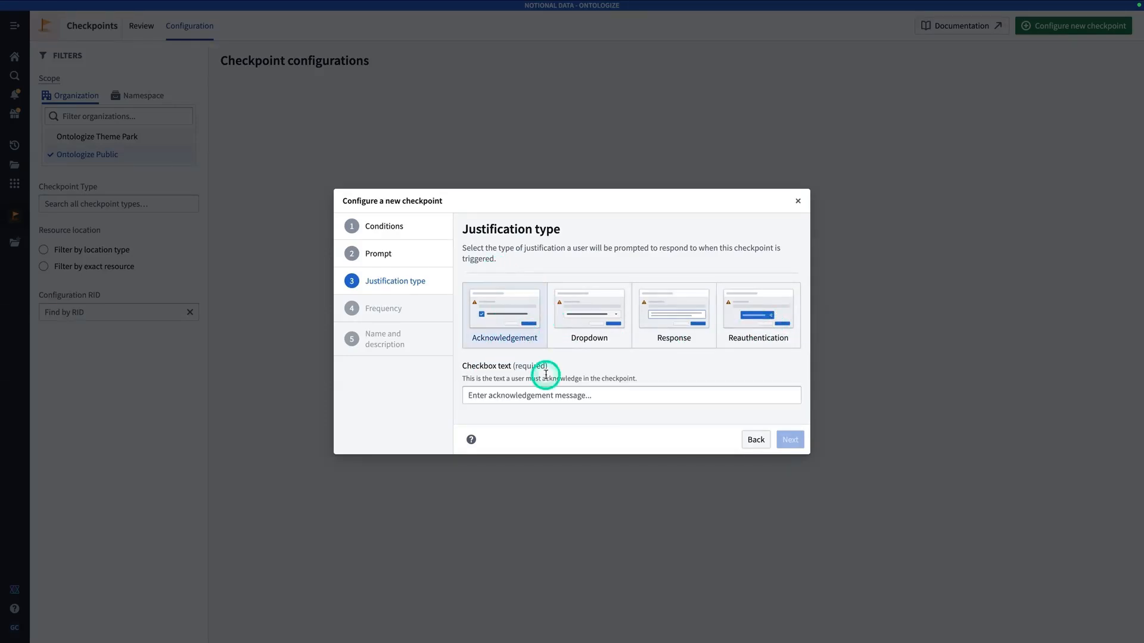
pyautogui.click(652, 397)
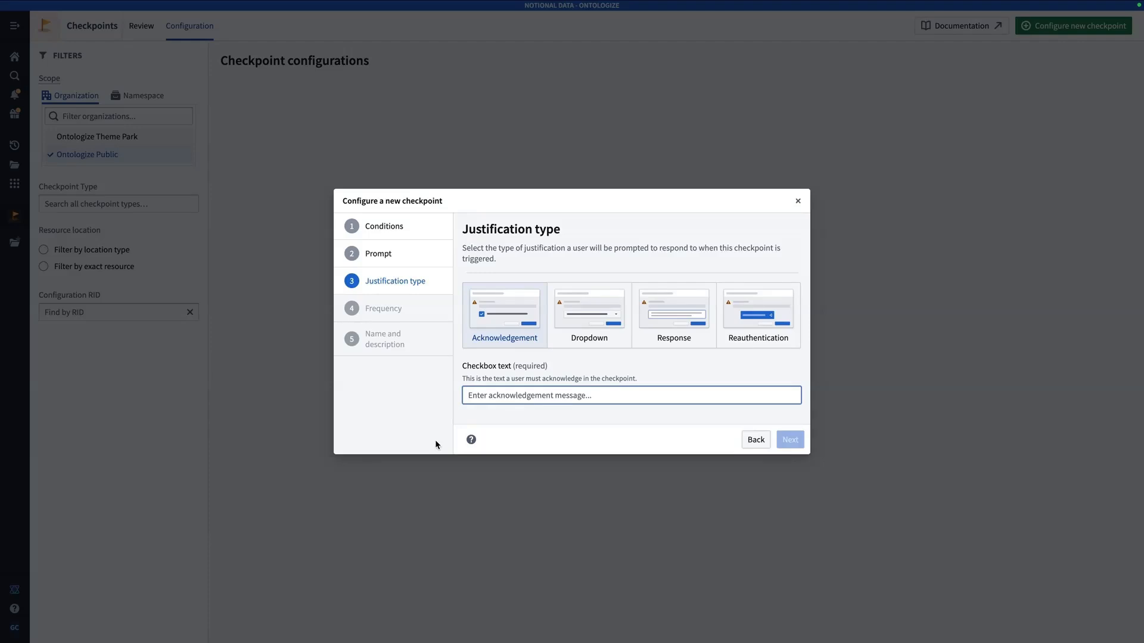
pyautogui.write('I acknowledge that the aaction I am about to undertake carries some risks of')
pyautogui.write('data')
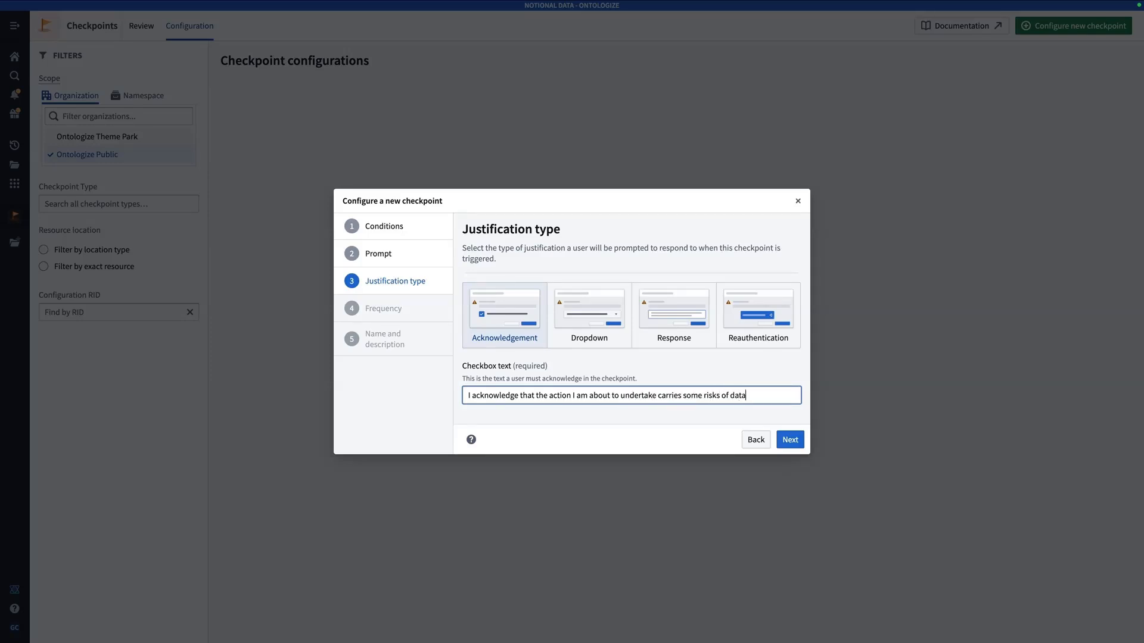
# Complete the acknowledgement text with "leaks as I download data from the platform onto my local drive." and continue to the frequency settings
pyautogui.write(' leaks as I download d')
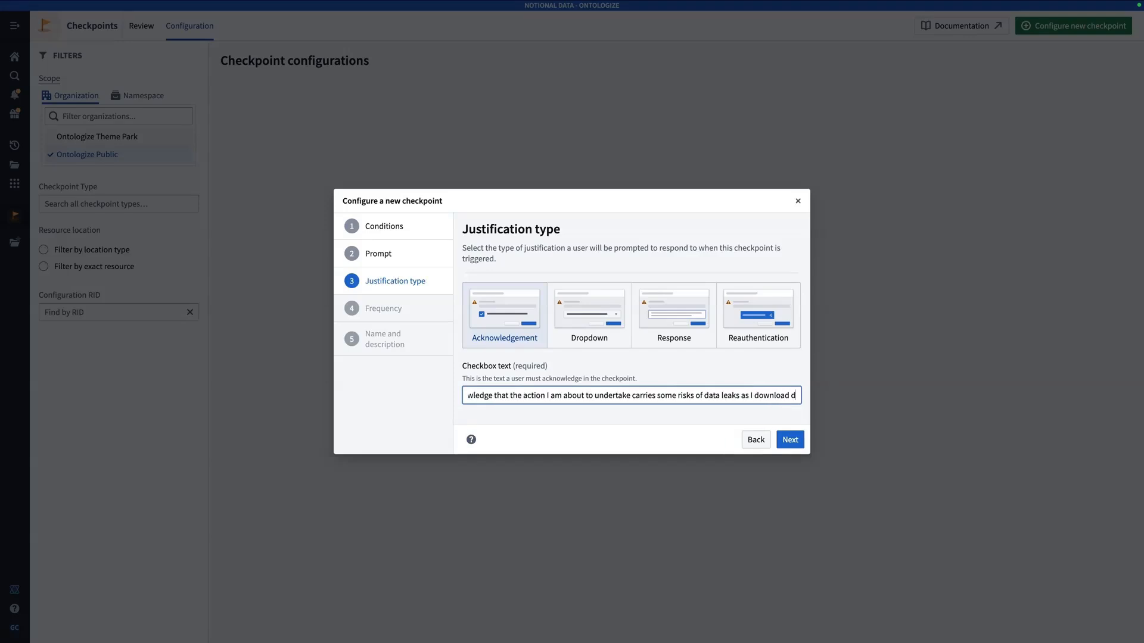
pyautogui.write('ata from the platform')
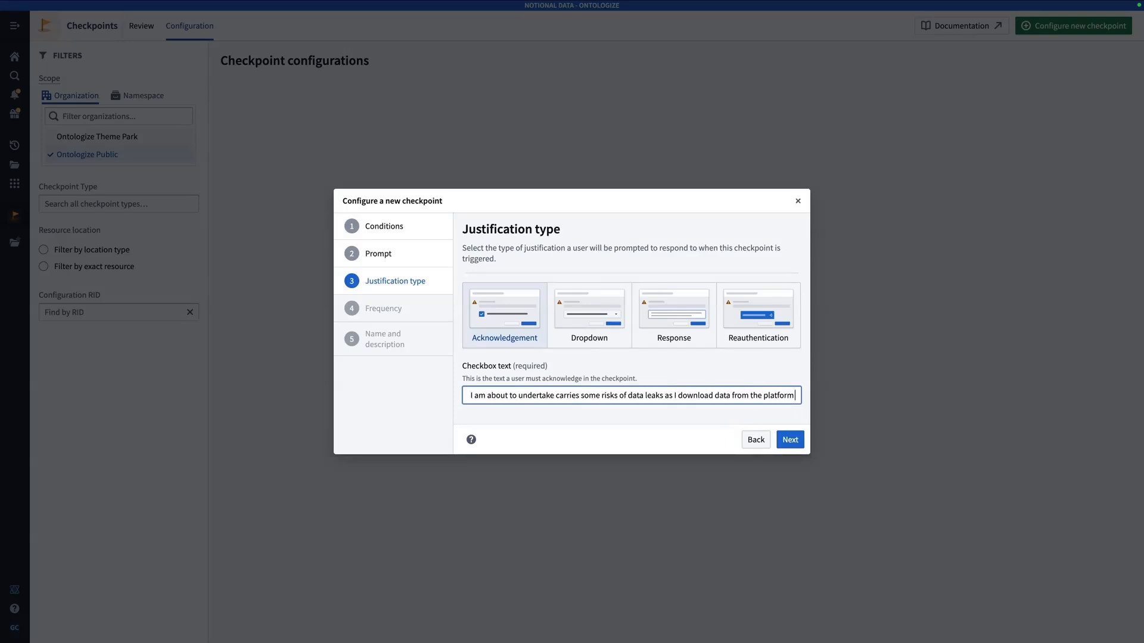
pyautogui.write(' onto my local')
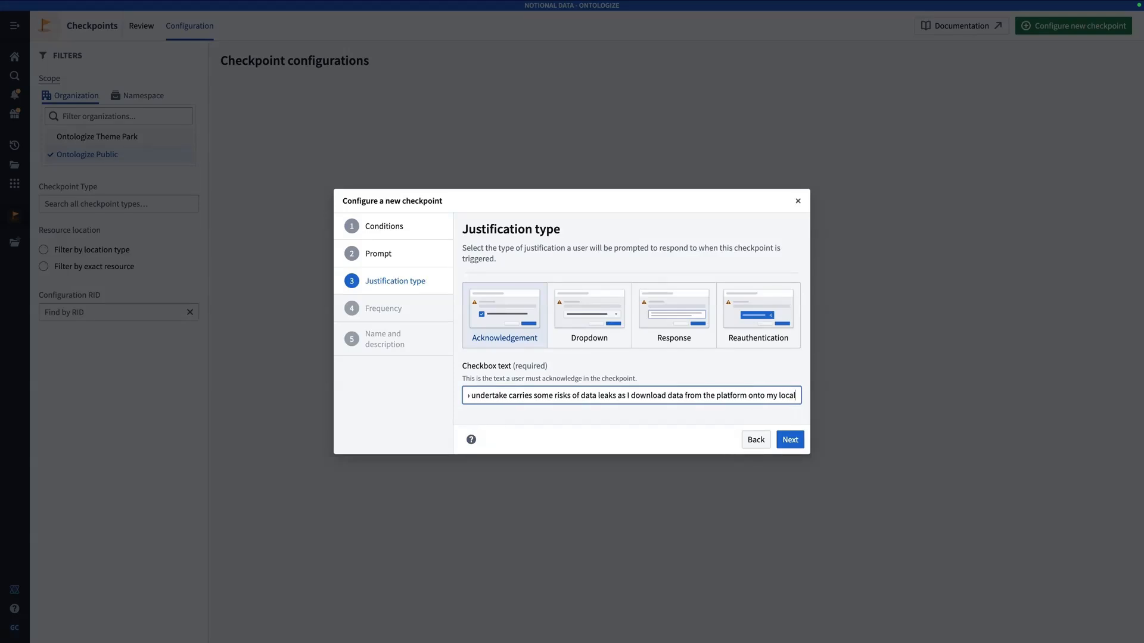
pyautogui.write(' drive.')
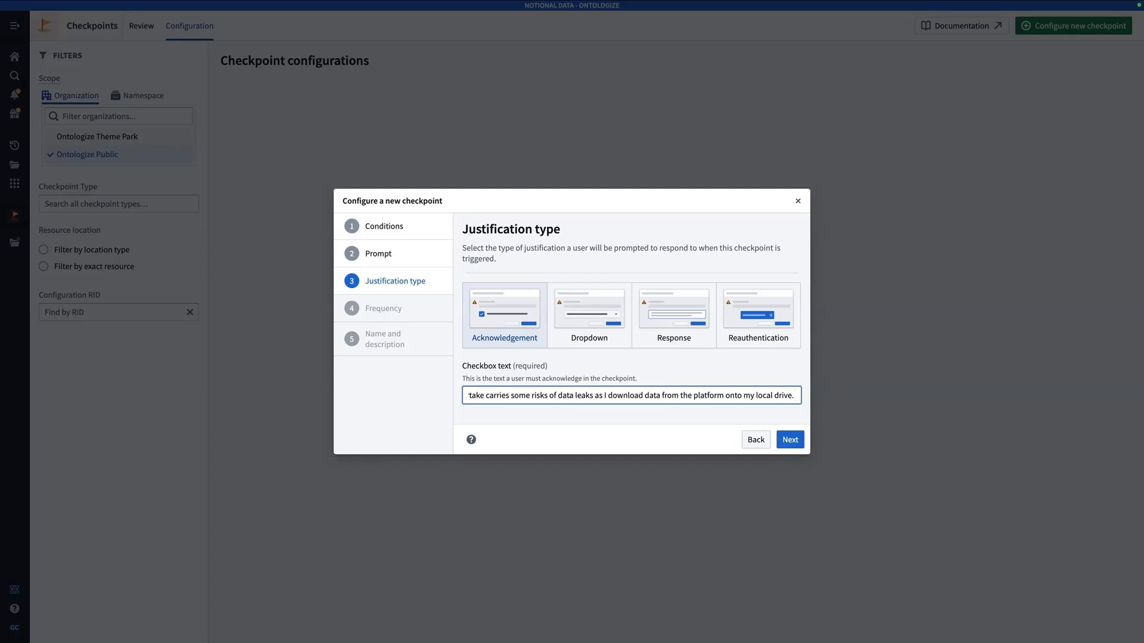
pyautogui.click(790, 441)
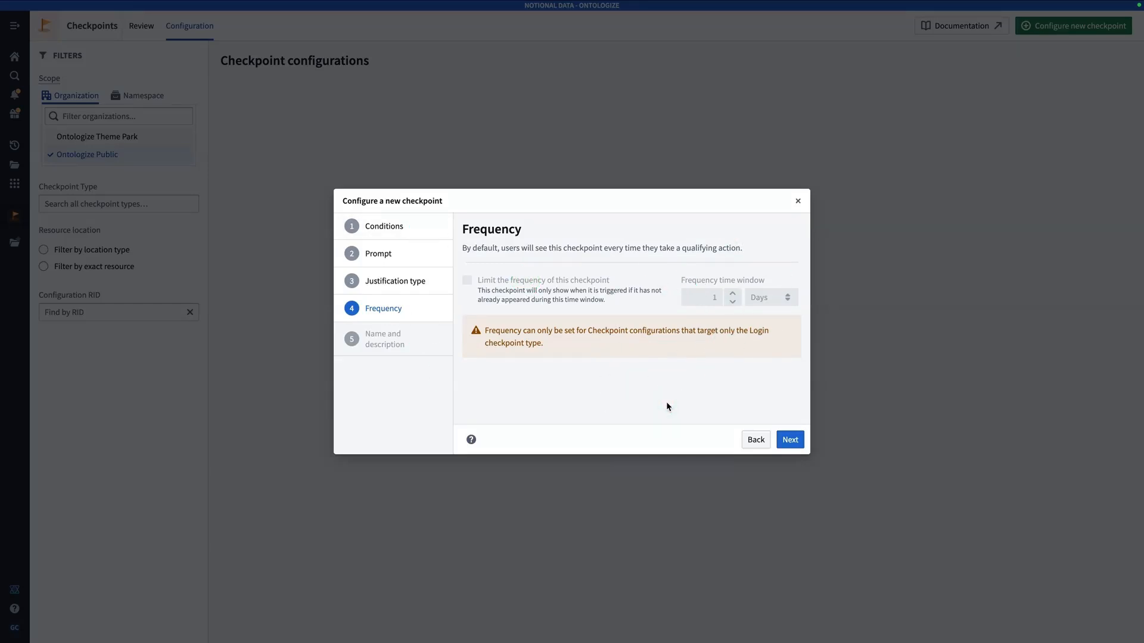
# Keep the default frequency, title the configuration with your first name in square brackets followed by "Test", and create it
pyautogui.click(790, 439)
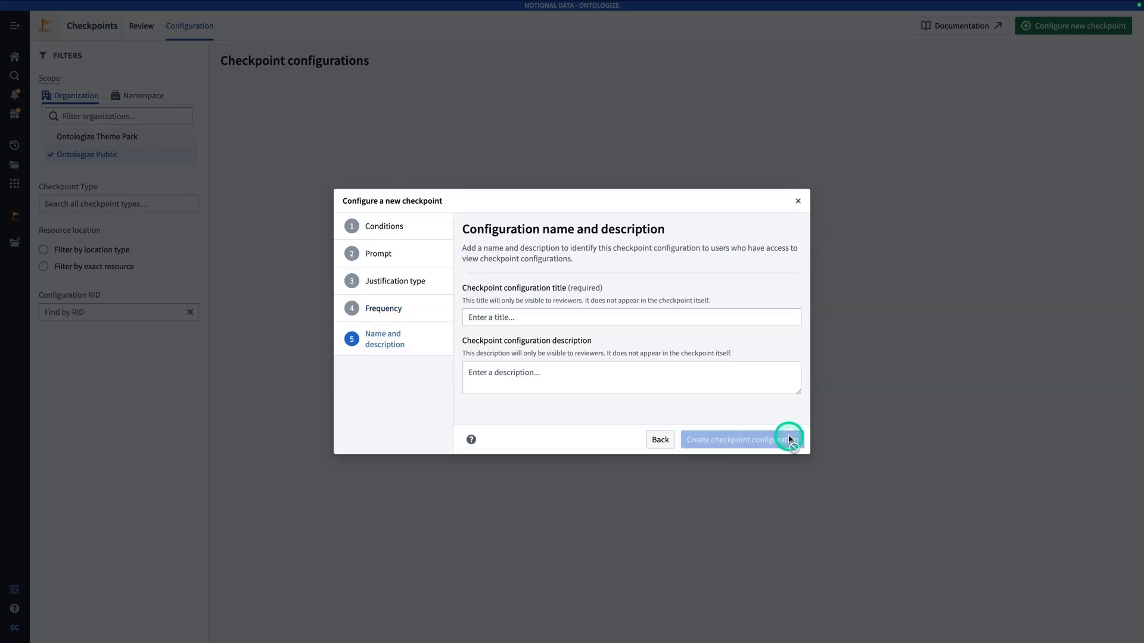
pyautogui.click(542, 310)
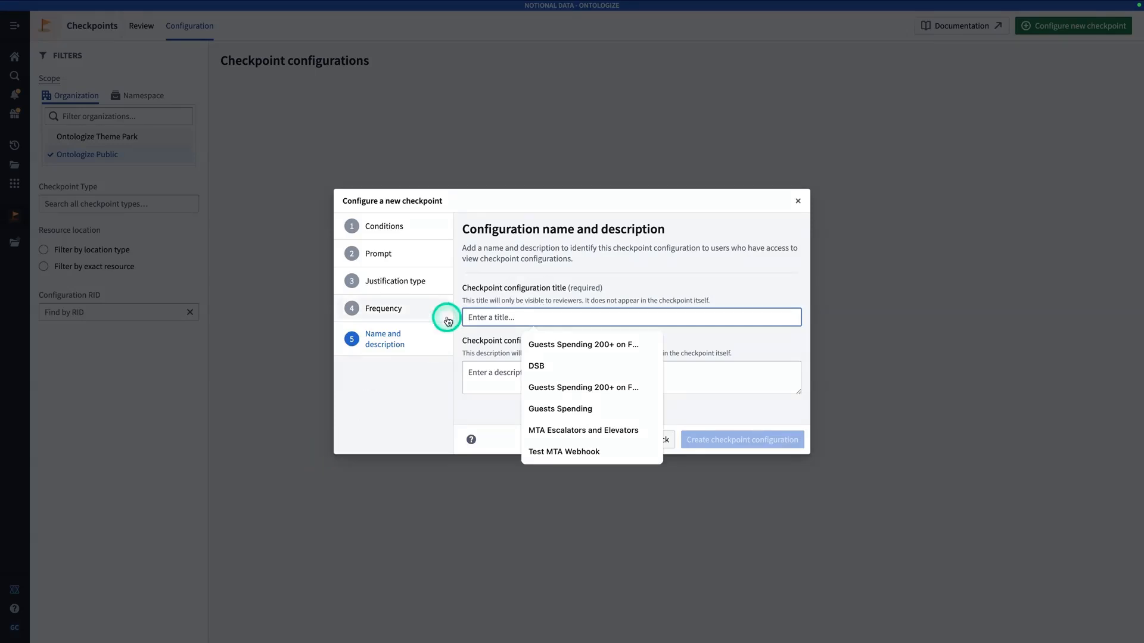
pyautogui.write('[Ge')
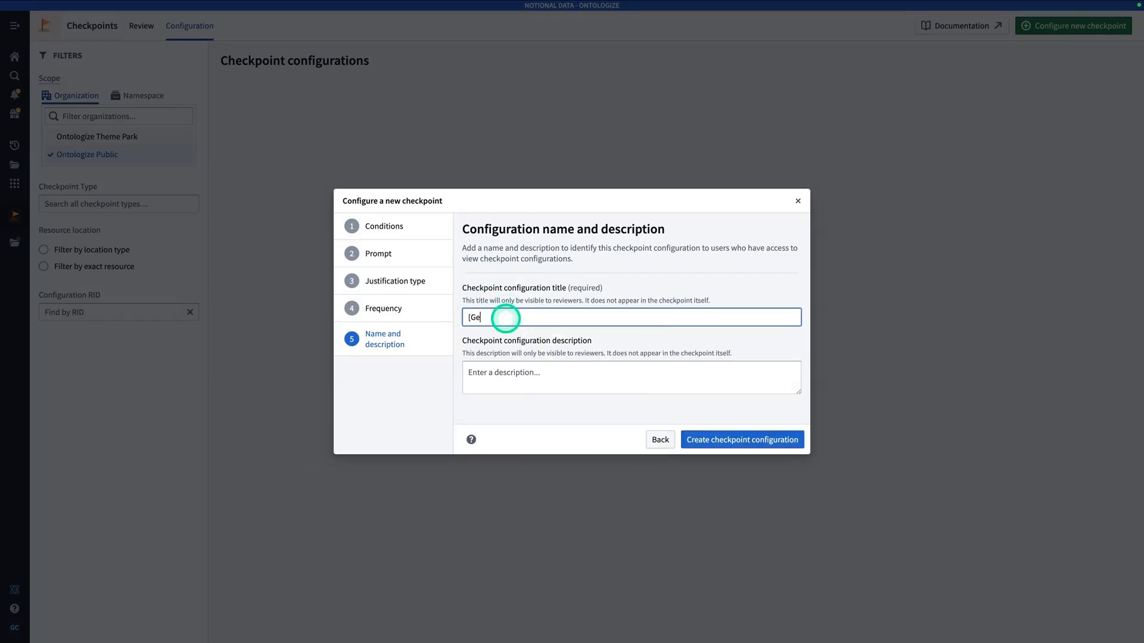
pyautogui.write('na] Test')
pyautogui.click(711, 447)
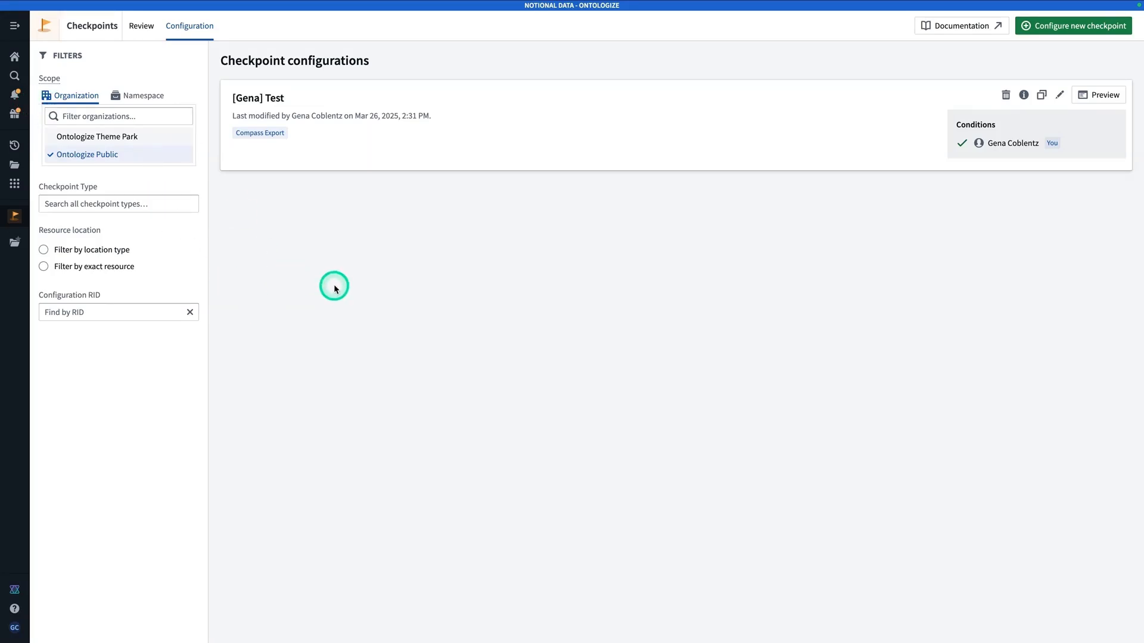
# Search Foundry for "employee_data" and open the uploaded employee_data (1) dataset
pyautogui.press('super+j')
pyautogui.write('employee_data')
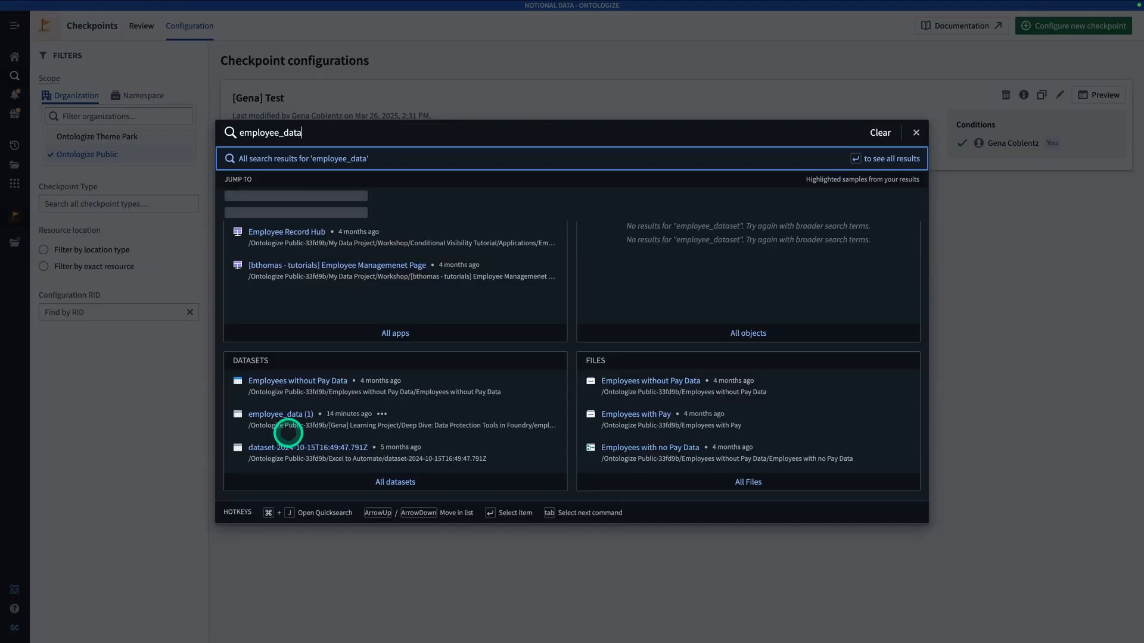
pyautogui.click(279, 198)
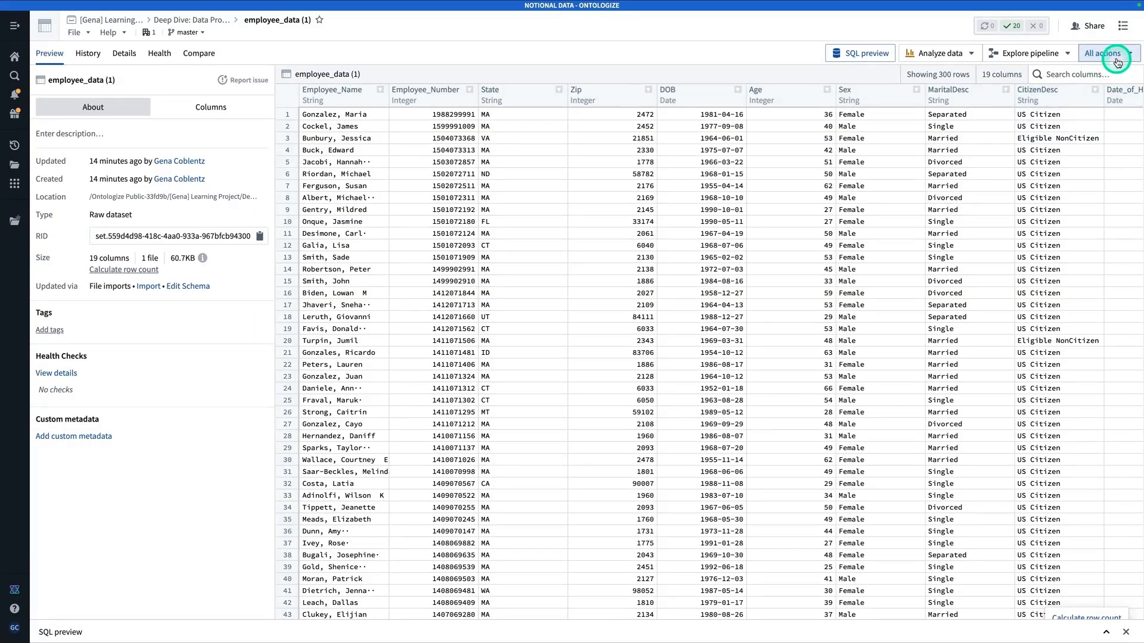
# Download the employee_data (1) dataset as CSV, accepting the data leak acknowledgement and submitting the checkpoint
pyautogui.click(1117, 62)
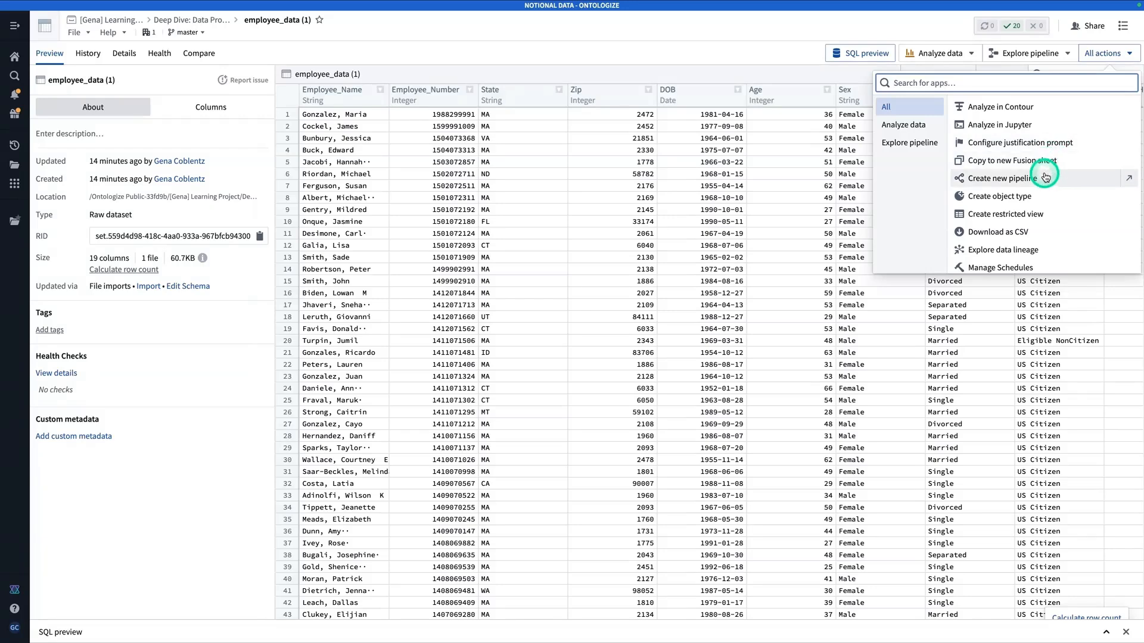
pyautogui.click(1016, 232)
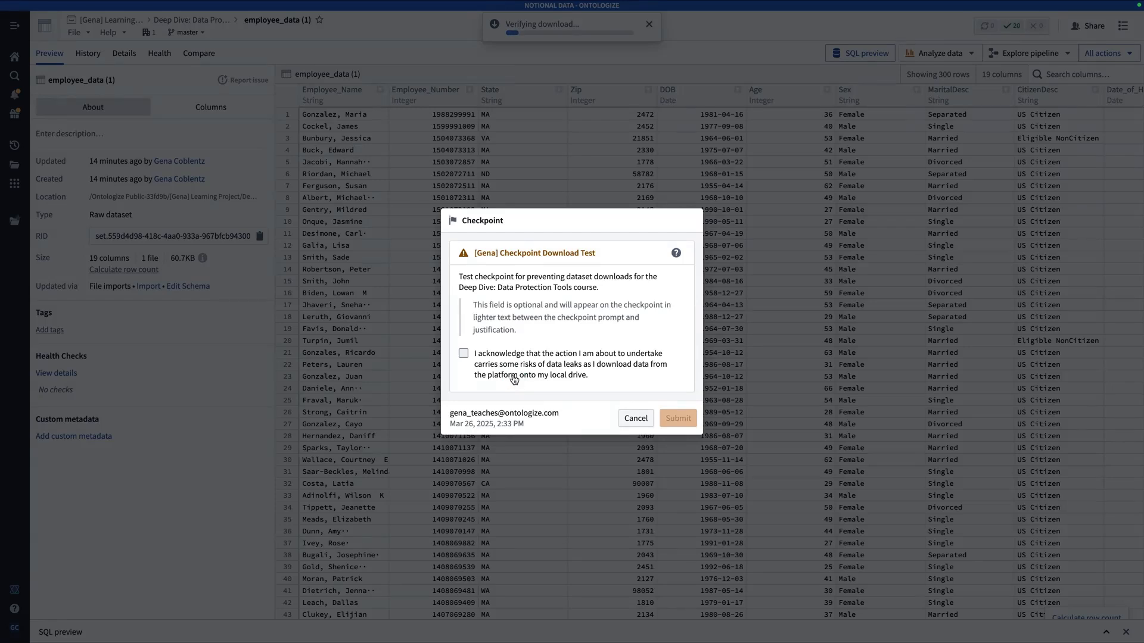
pyautogui.click(463, 353)
pyautogui.click(683, 419)
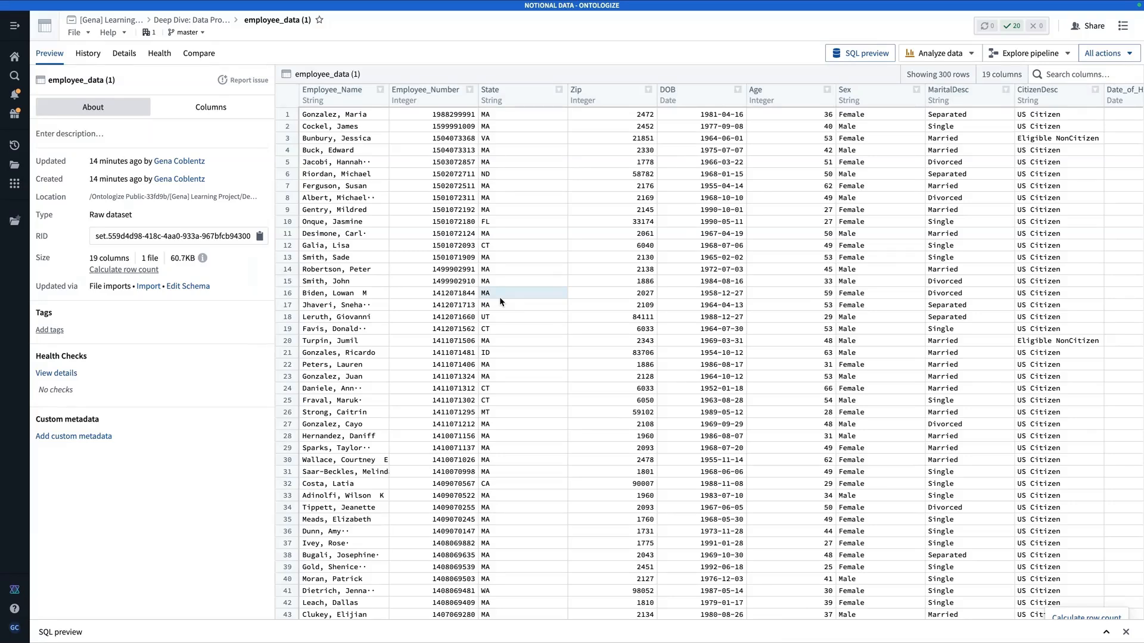
# Search Foundry for "checkpoint" and open the Checkpoints application to review the checkpoint records
pyautogui.press('super+j')
pyautogui.write('checkpoint')
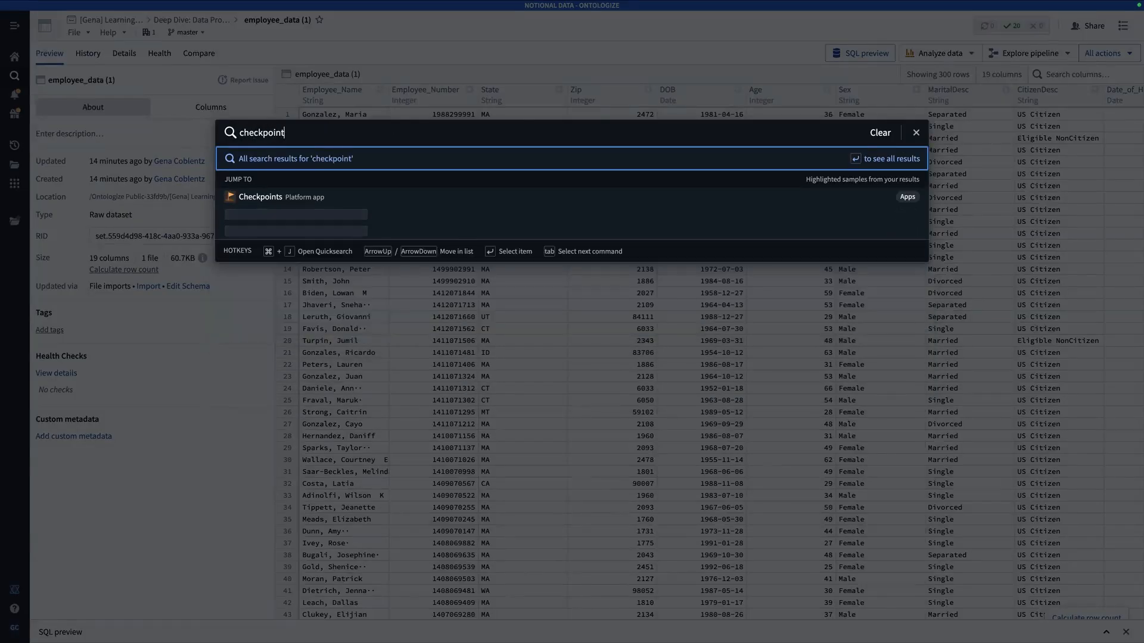
pyautogui.click(468, 199)
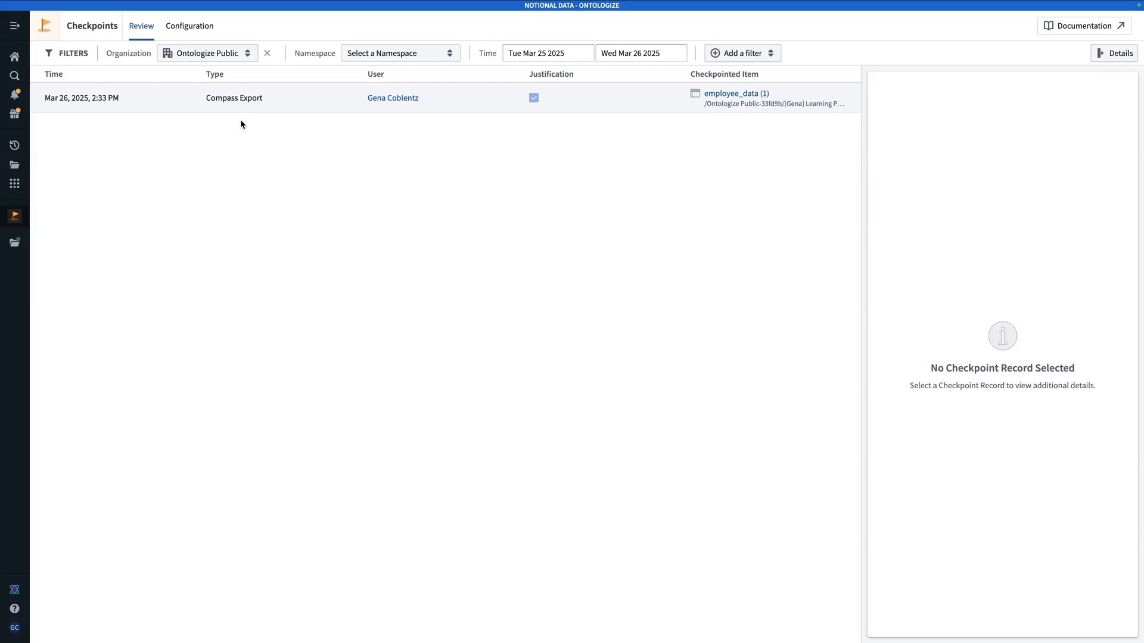
# Examine the conditions of the existing Compass Export checkpoint configuration, and close its editor without changes
pyautogui.click(191, 27)
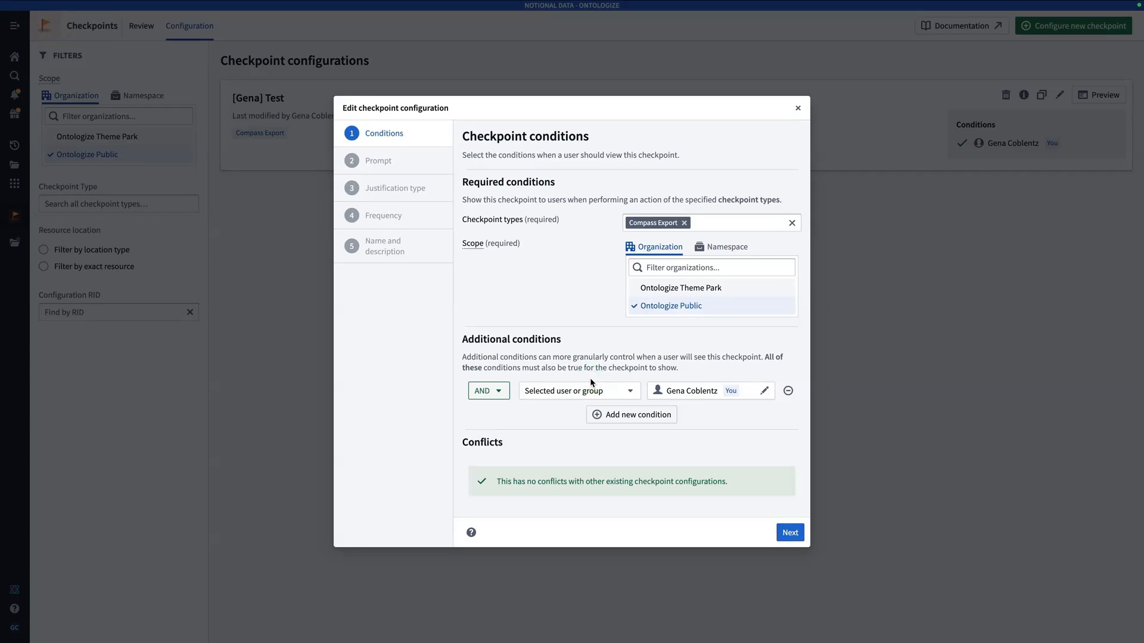
pyautogui.click(799, 108)
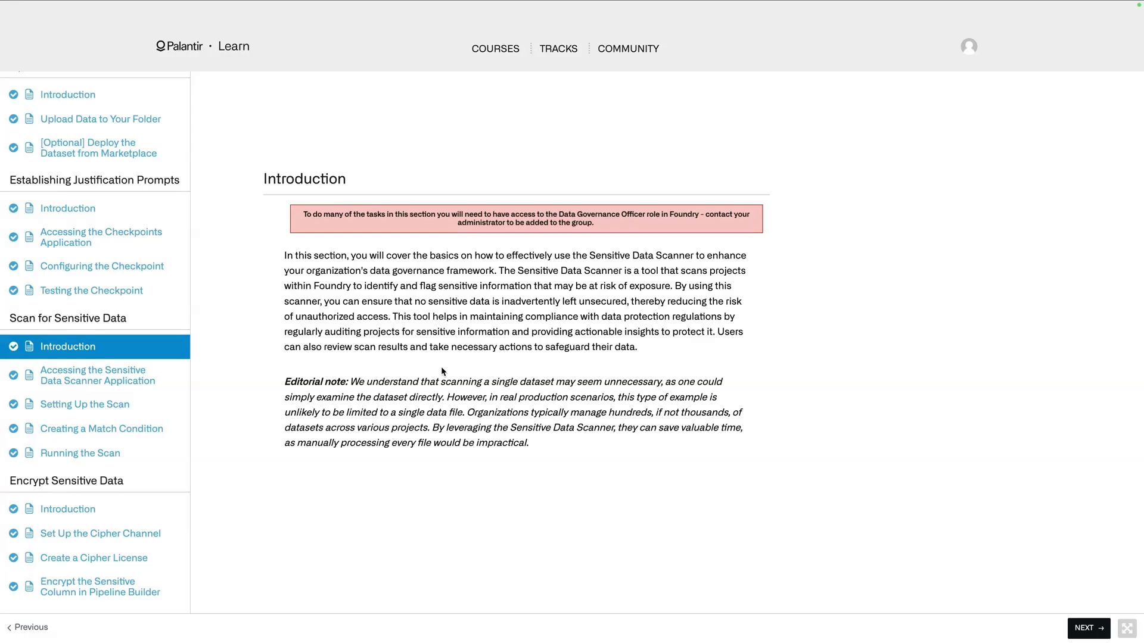
# Switch to the Palantir Learn course and read the Scan for Sensitive Data introduction and the lesson on accessing the Sensitive Data Scanner
pyautogui.click(506, 453)
pyautogui.click(824, 552)
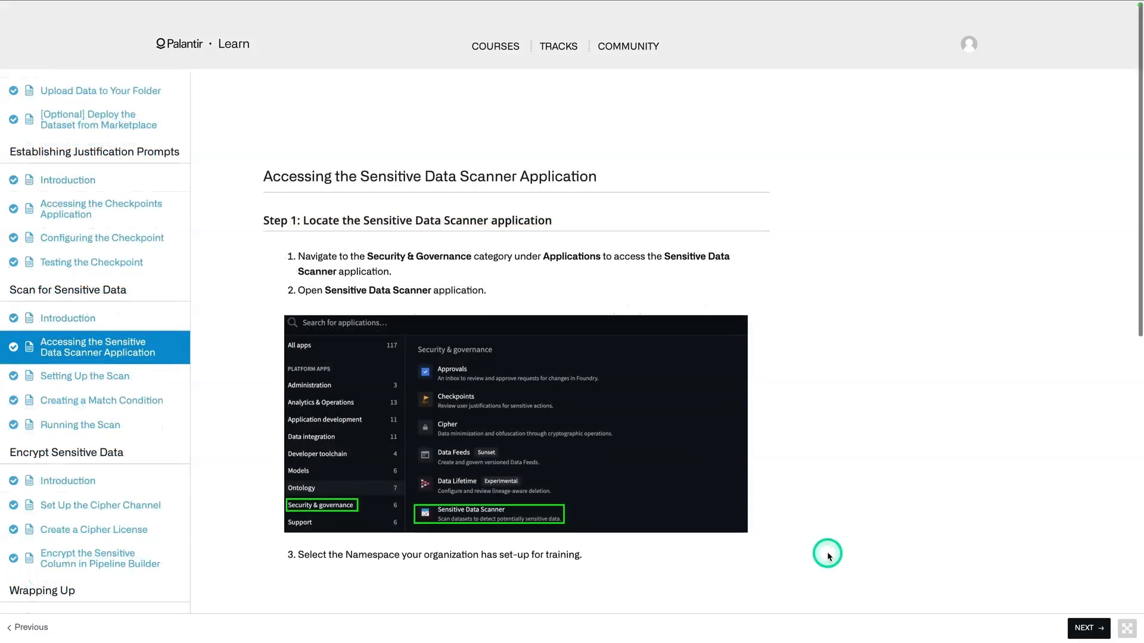
pyautogui.scroll(-3, 829, 551)
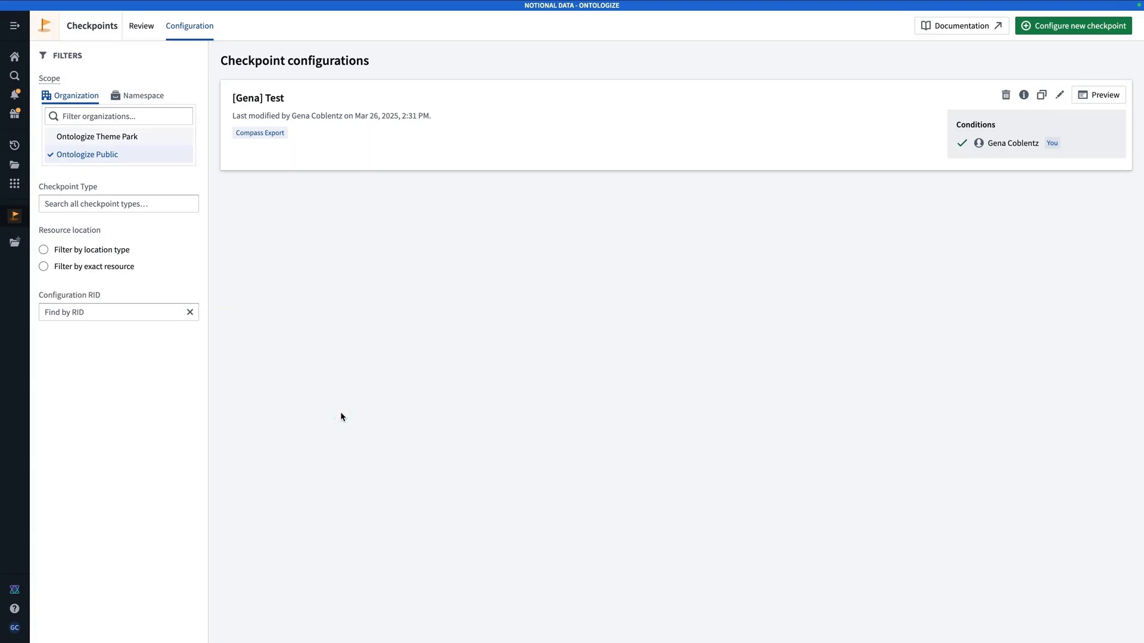
# Switch to Foundry, search for "sensiti", open the Sensitive Data Scanner and select the Ontologize Public namespace
pyautogui.press('super+j')
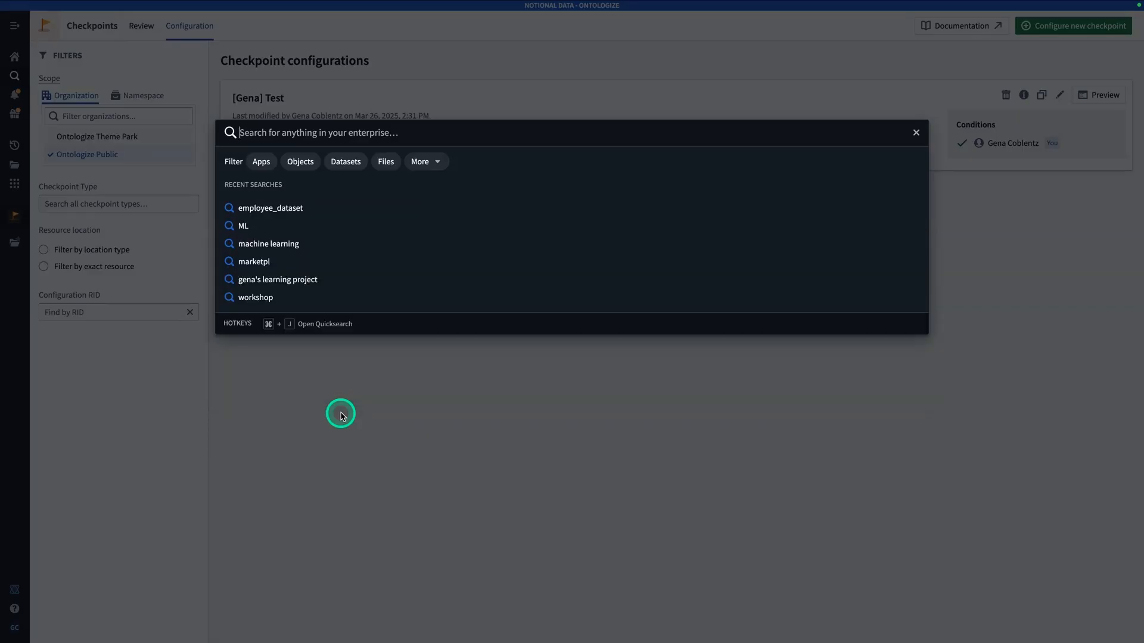
pyautogui.write('sensiti')
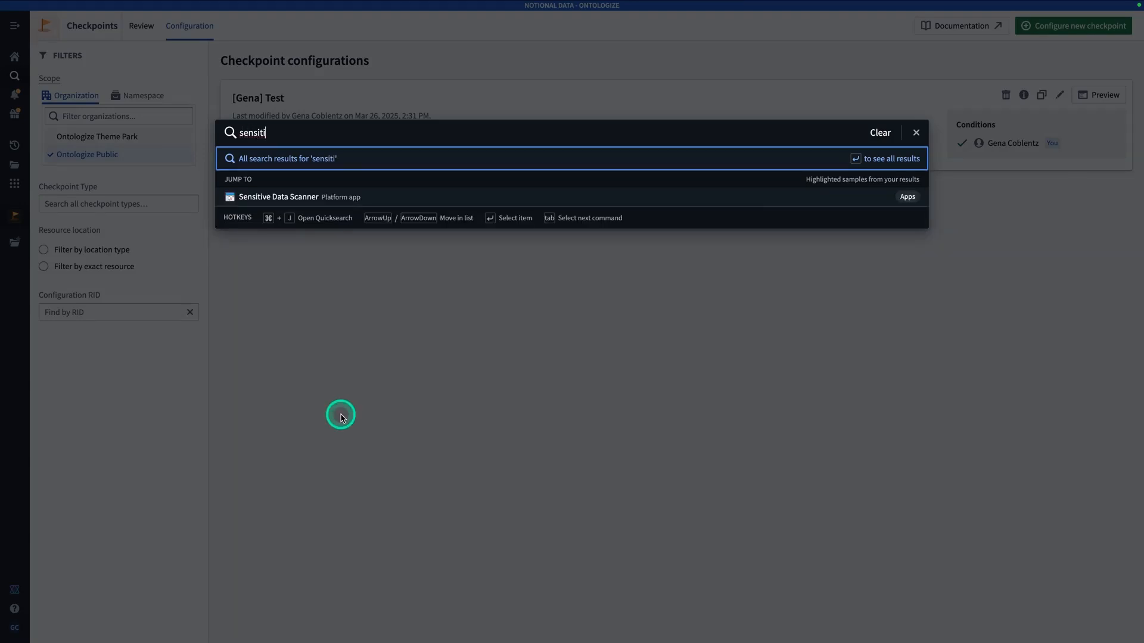
pyautogui.click(378, 199)
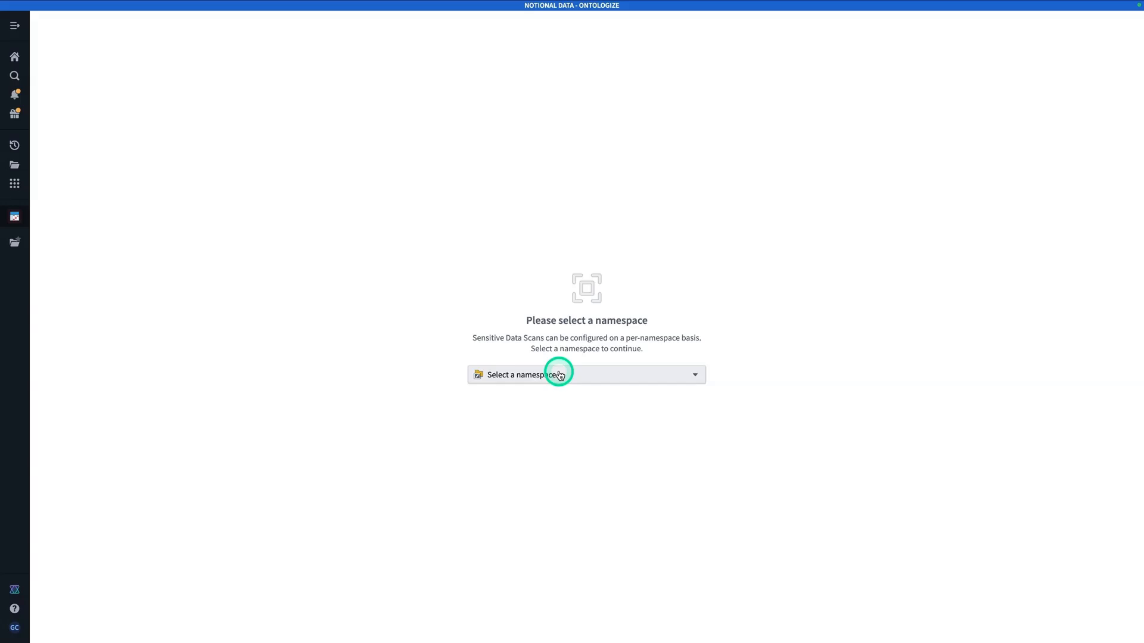
pyautogui.click(560, 375)
pyautogui.click(559, 440)
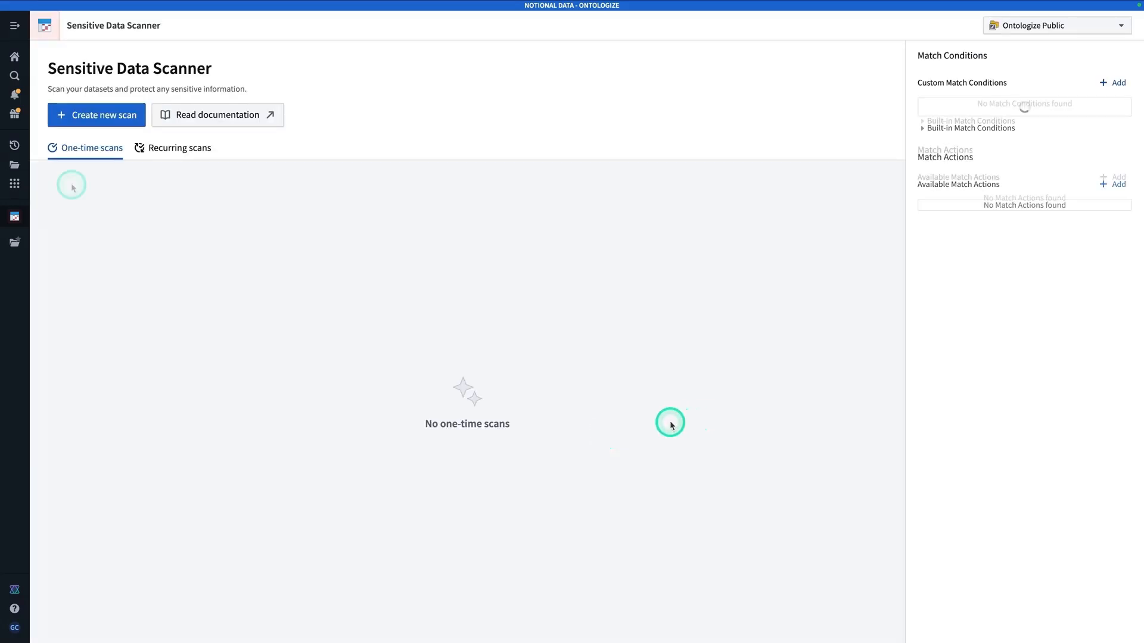
# Create a new scan that includes the "Deep Dive: Data Protection Tools in Foundry" folder from your Learning Project
pyautogui.click(118, 115)
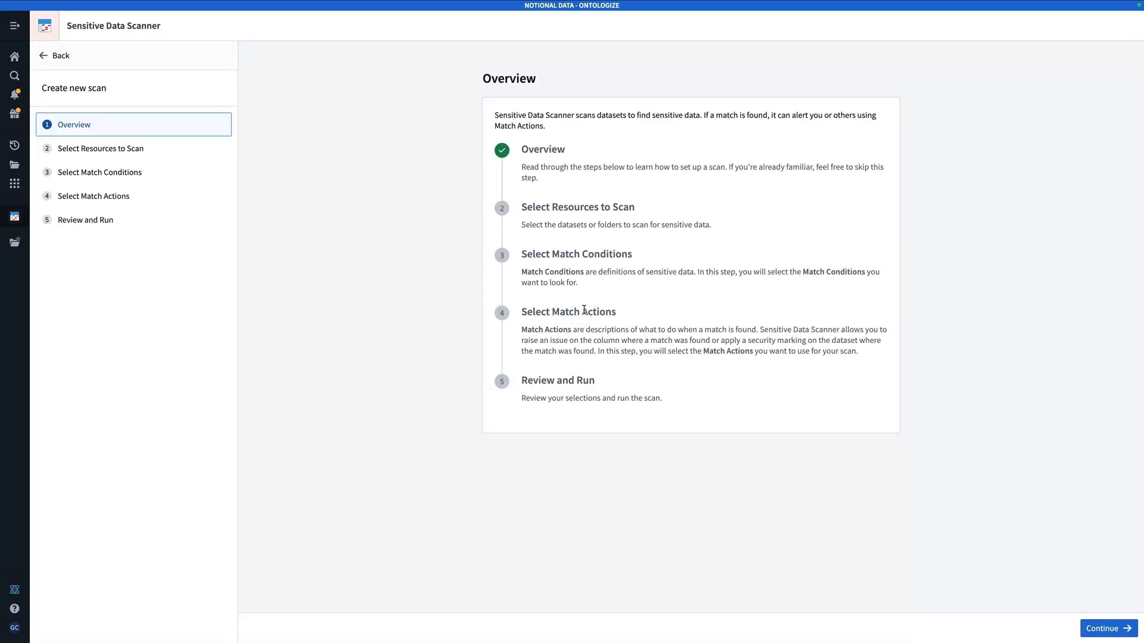
pyautogui.click(1102, 626)
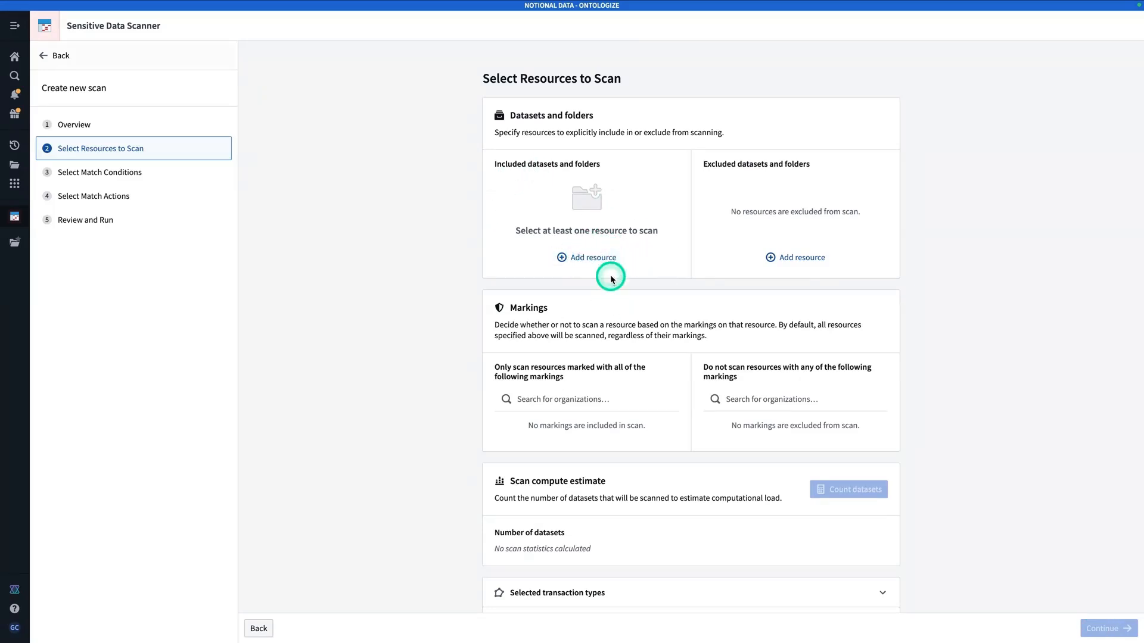
pyautogui.click(586, 264)
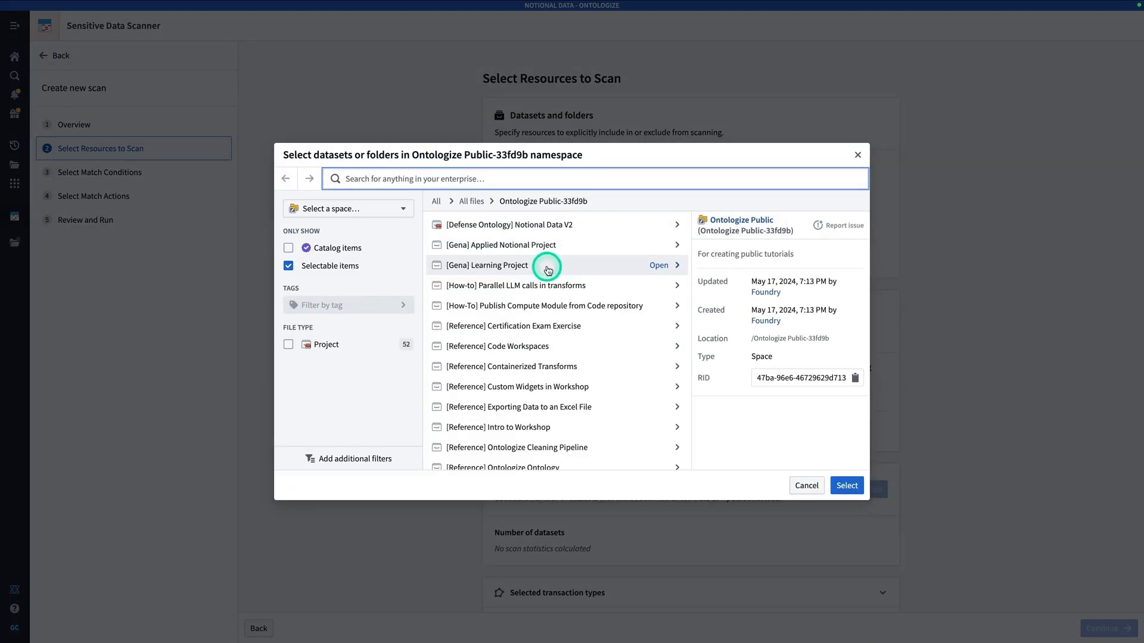
pyautogui.doubleClick(549, 269)
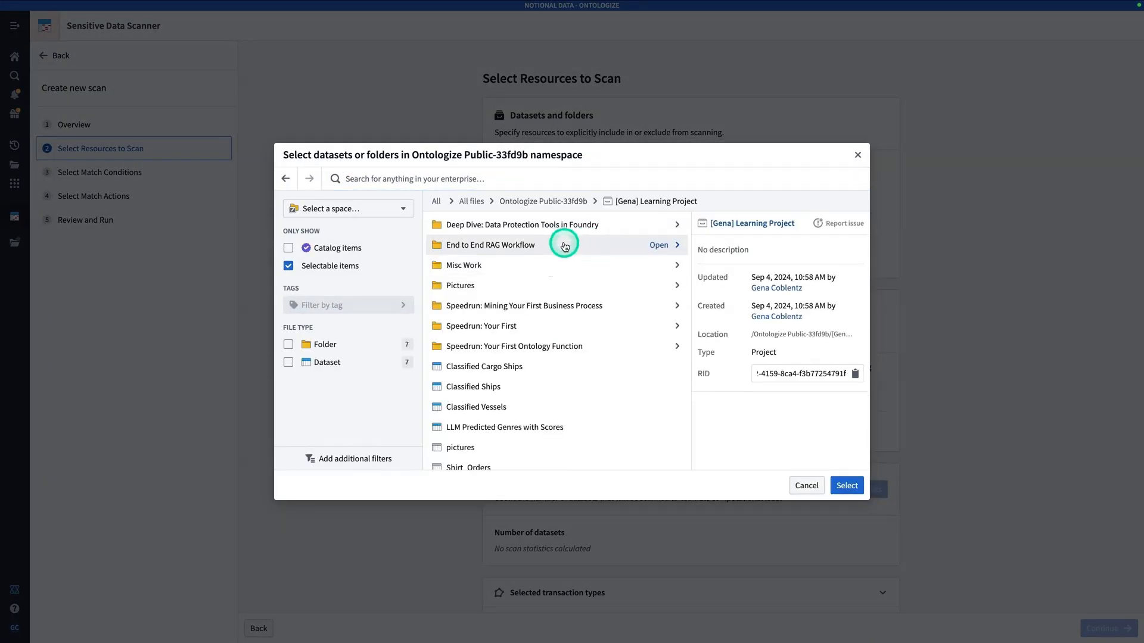
pyautogui.click(616, 227)
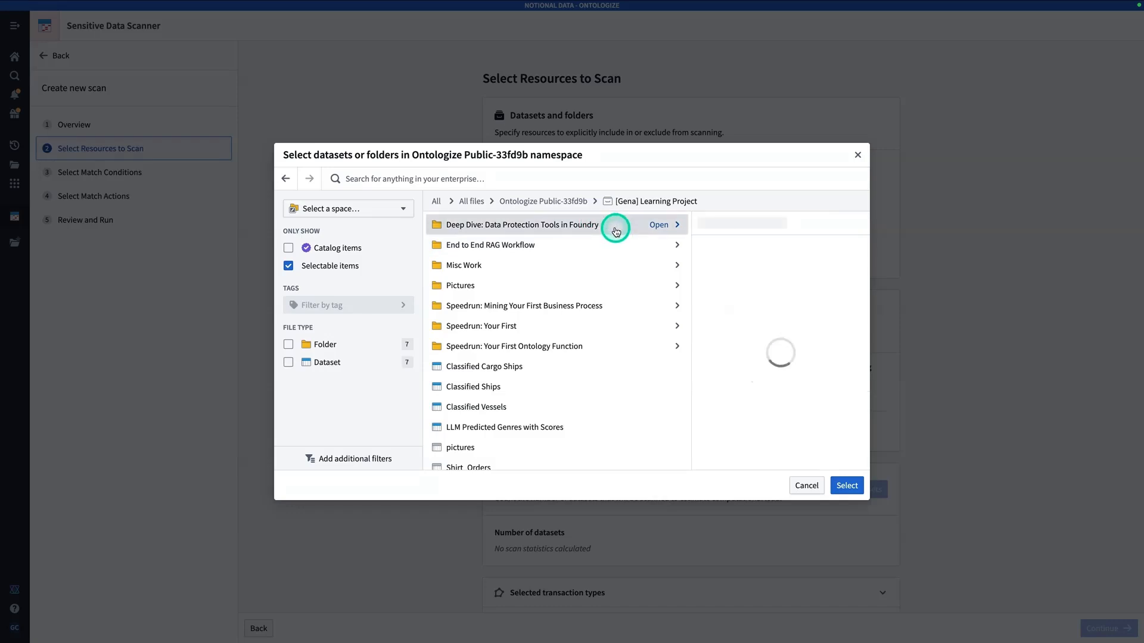
pyautogui.click(846, 485)
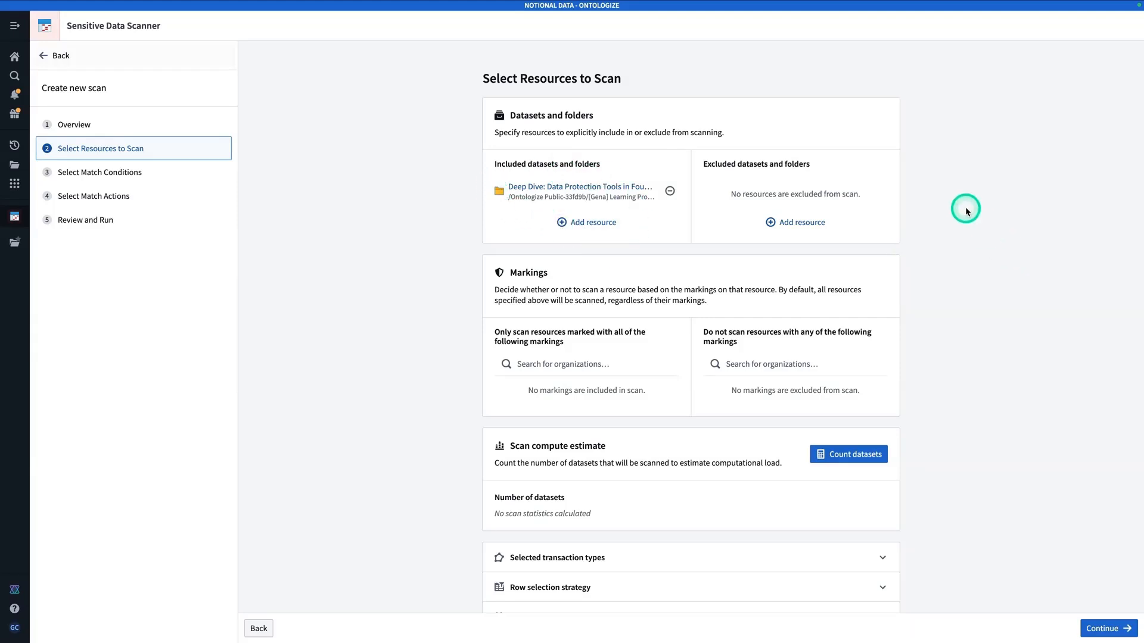
# Leave the exclusions and markings empty, and count the datasets for the scan compute estimate
pyautogui.click(855, 216)
pyautogui.click(600, 302)
pyautogui.click(647, 302)
pyautogui.scroll(-1, 655, 346)
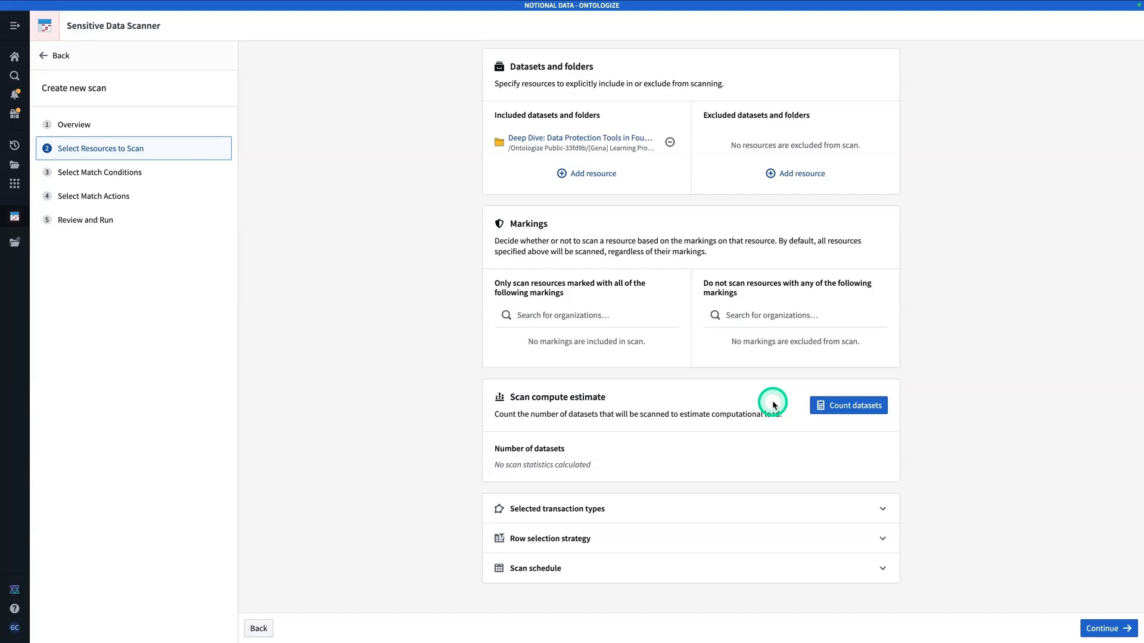
pyautogui.click(884, 404)
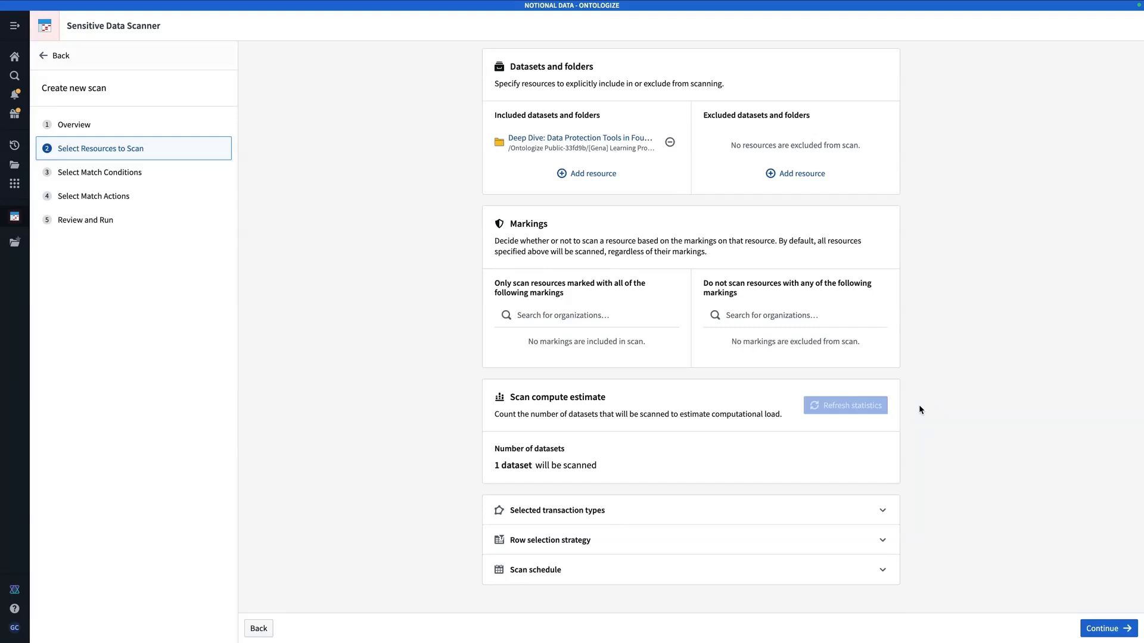
# Review transaction types, row selection and schedule, keep source datasets only, all rows and a one-time scan, and continue to the match conditions
pyautogui.click(850, 511)
pyautogui.scroll(-3, 851, 514)
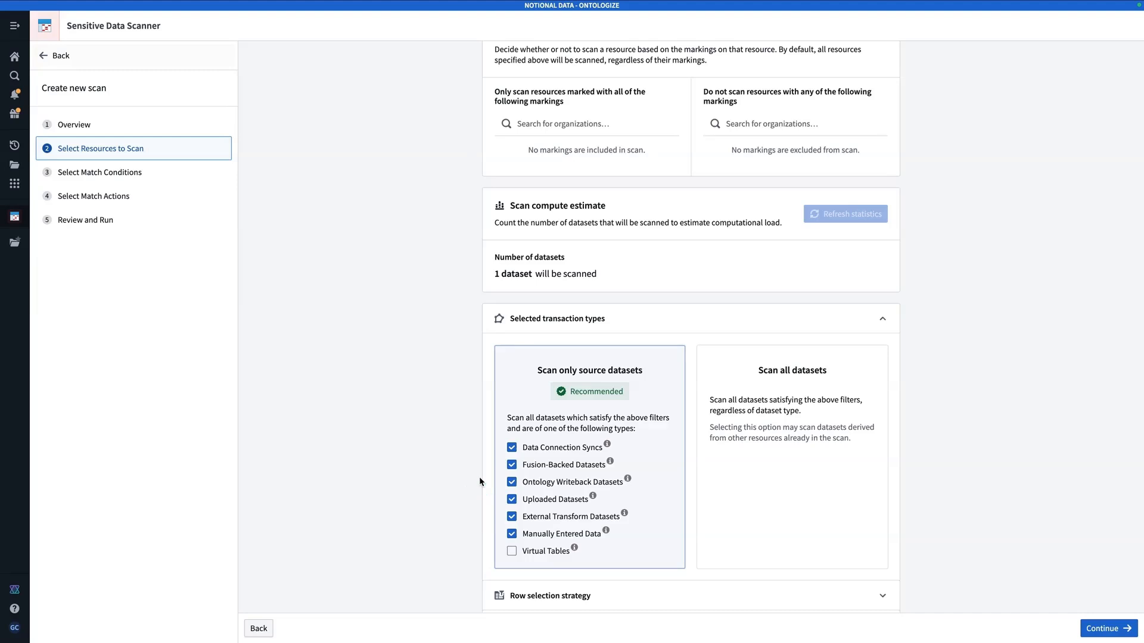
pyautogui.scroll(-1, 494, 482)
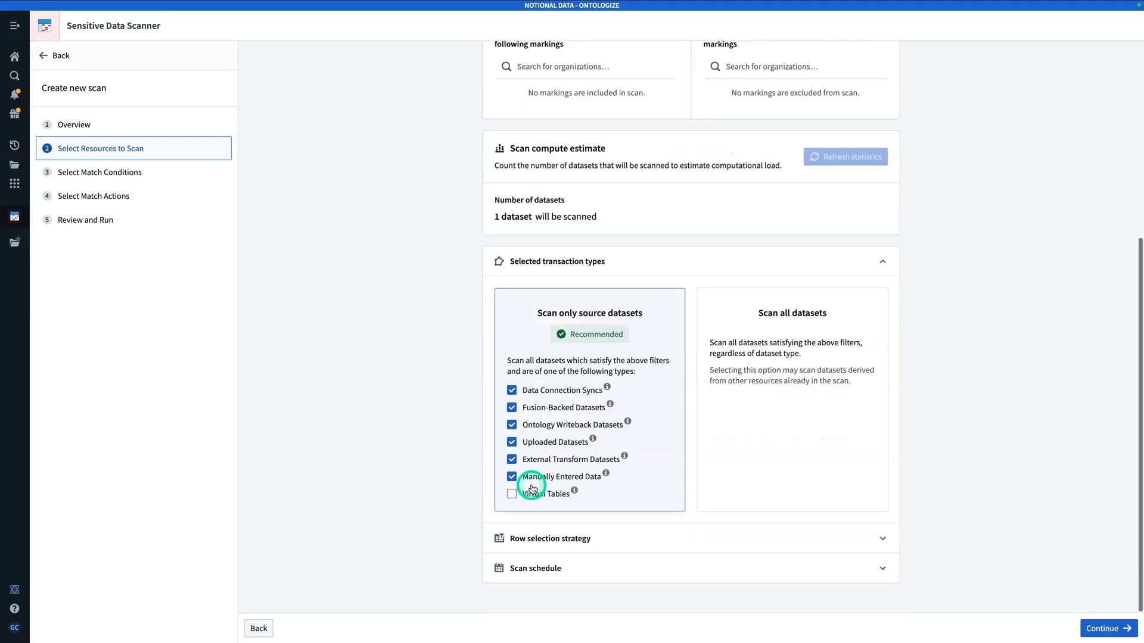
pyautogui.click(849, 541)
pyautogui.scroll(-4, 981, 422)
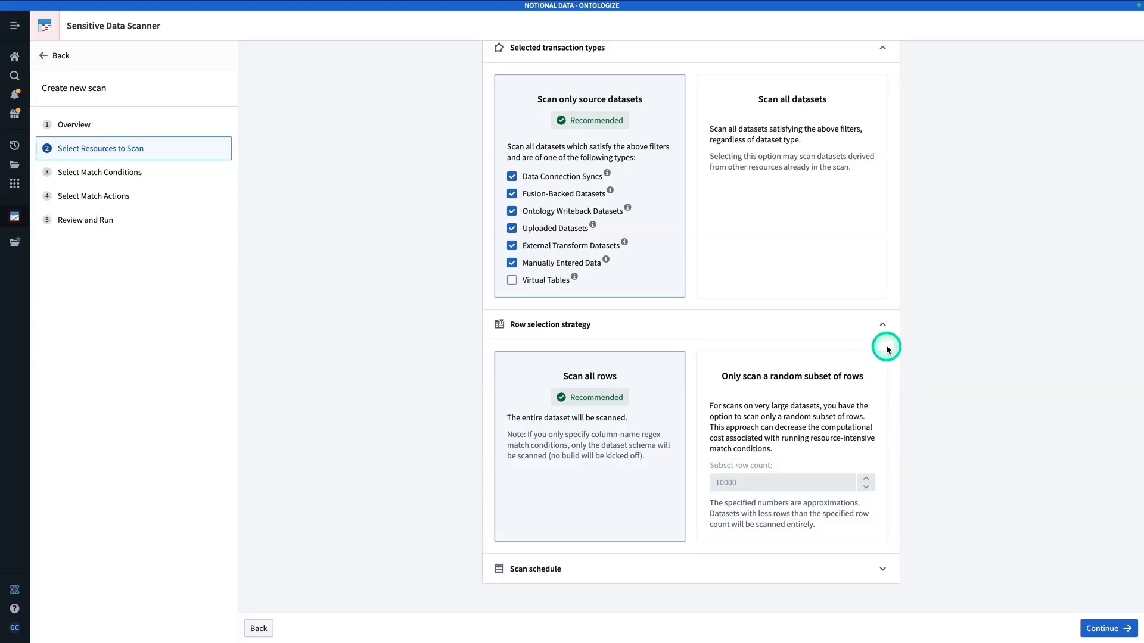
pyautogui.scroll(-1, 849, 440)
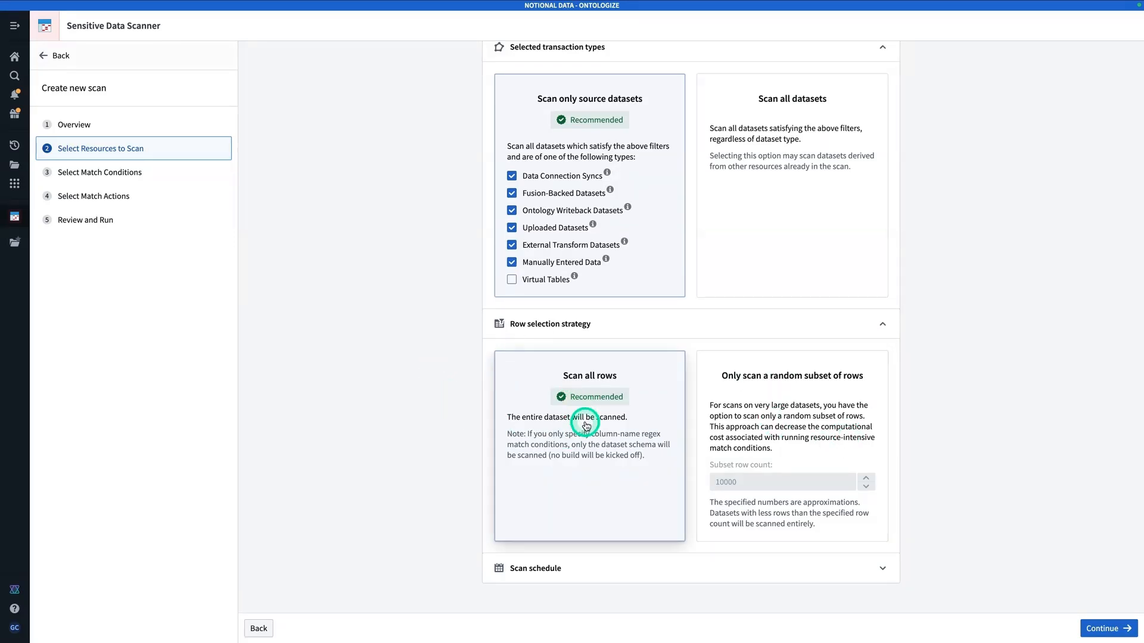
pyautogui.click(882, 570)
pyautogui.scroll(-3, 554, 490)
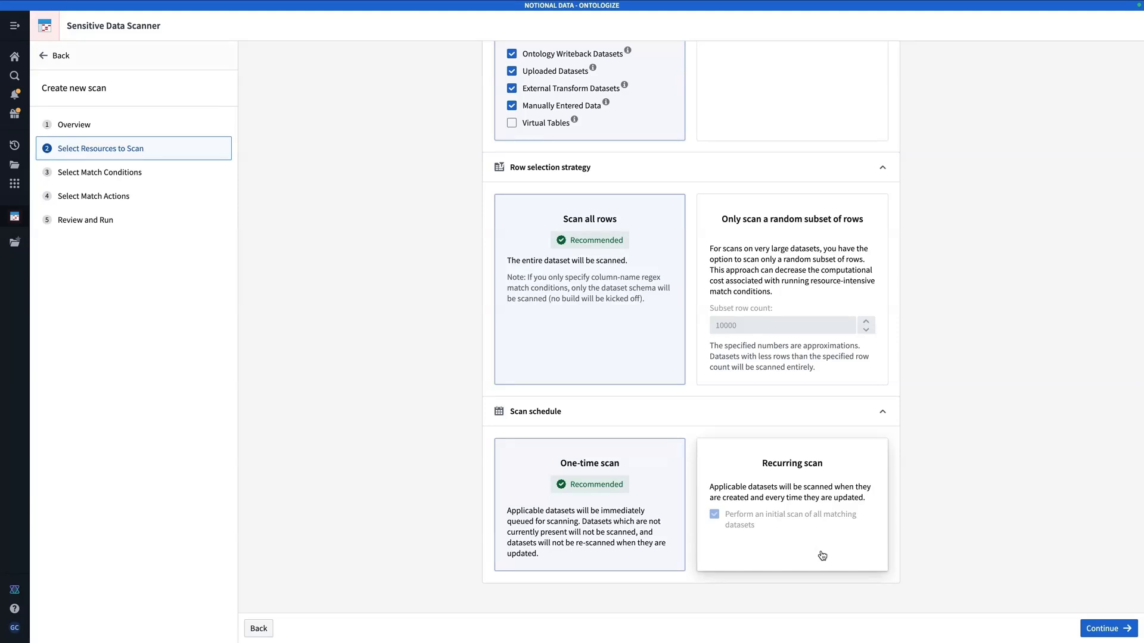
pyautogui.click(1101, 628)
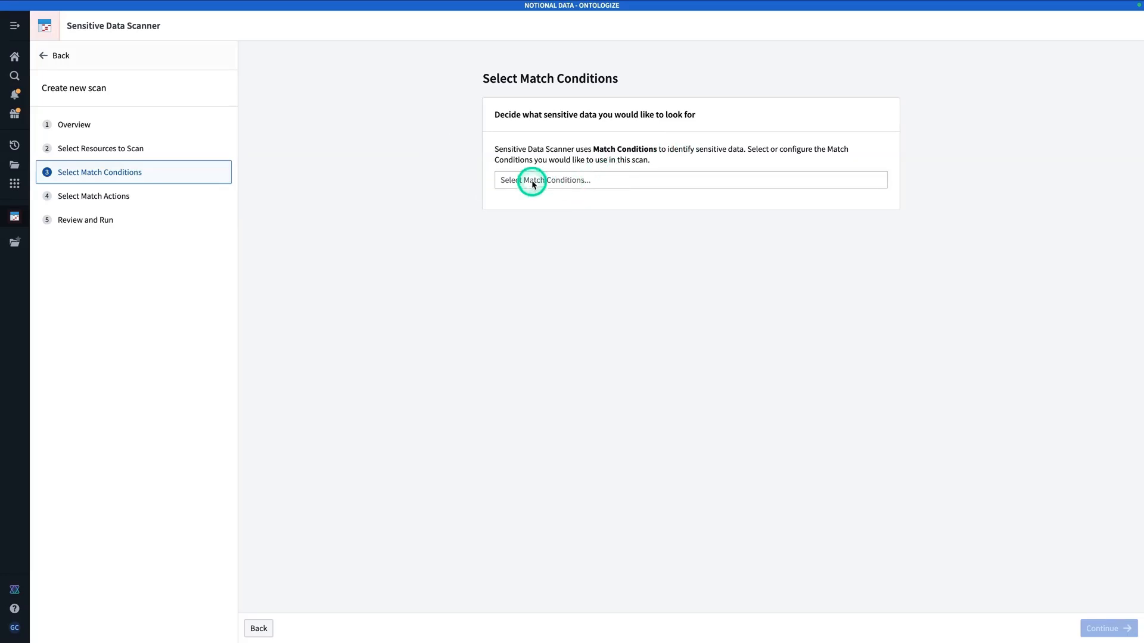
# Browse the built-in match conditions available for the scan without selecting any
pyautogui.click(596, 181)
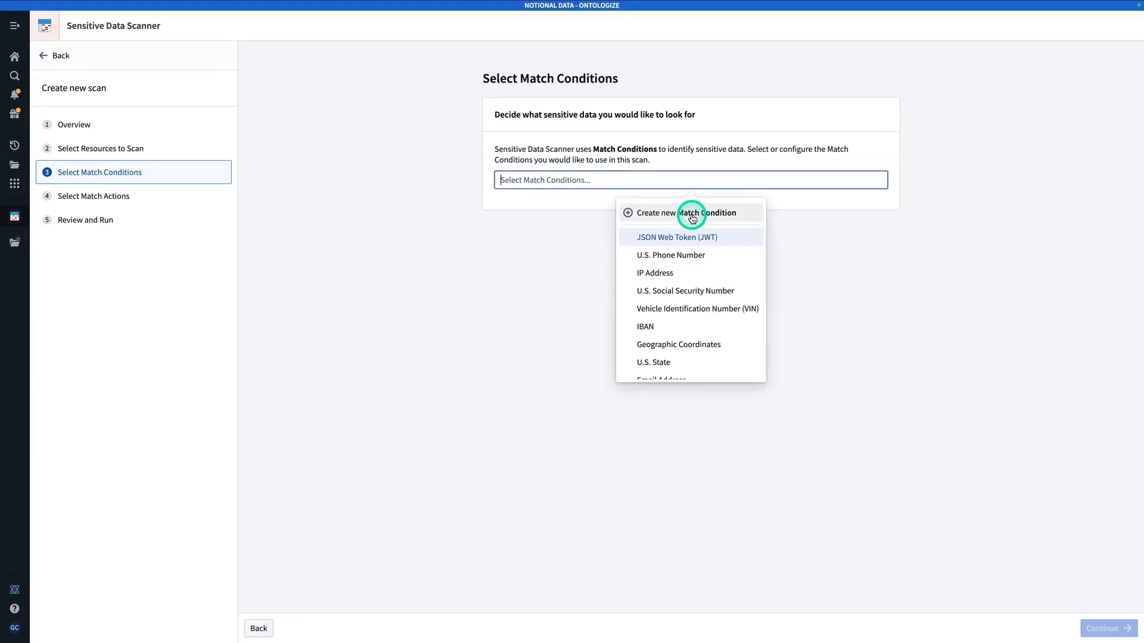
pyautogui.scroll(-1, 660, 279)
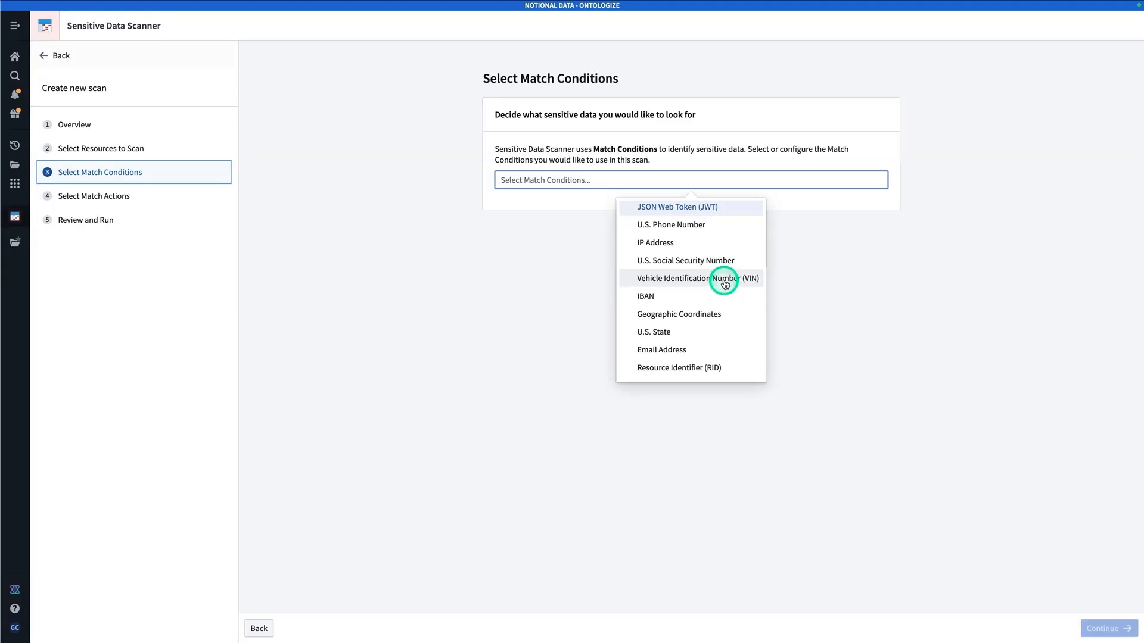
pyautogui.scroll(1, 721, 264)
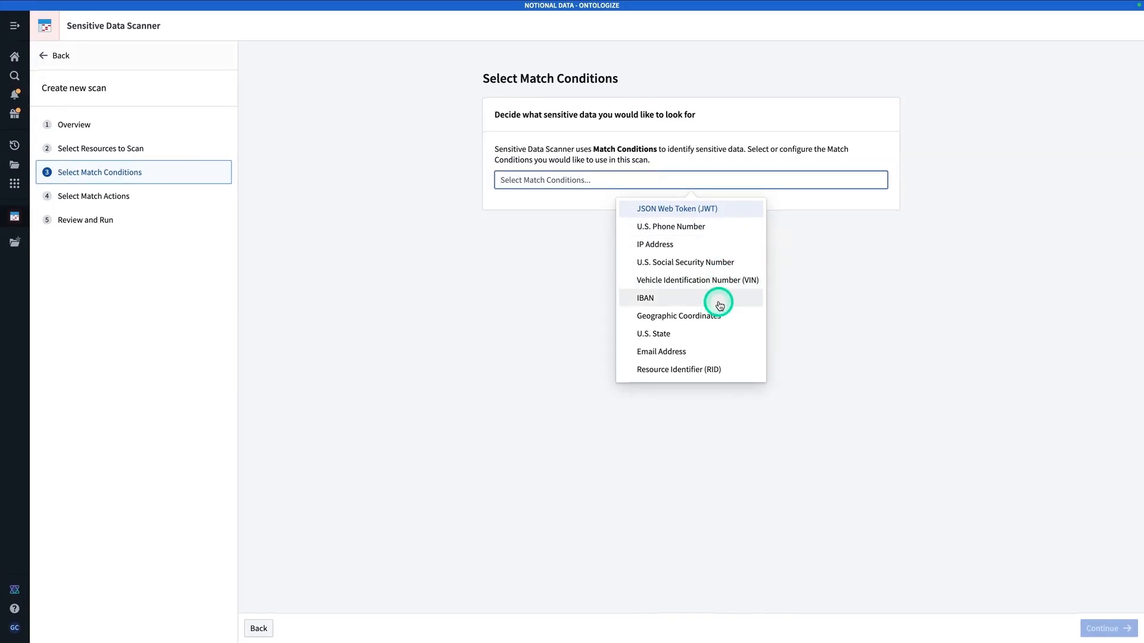
pyautogui.click(874, 349)
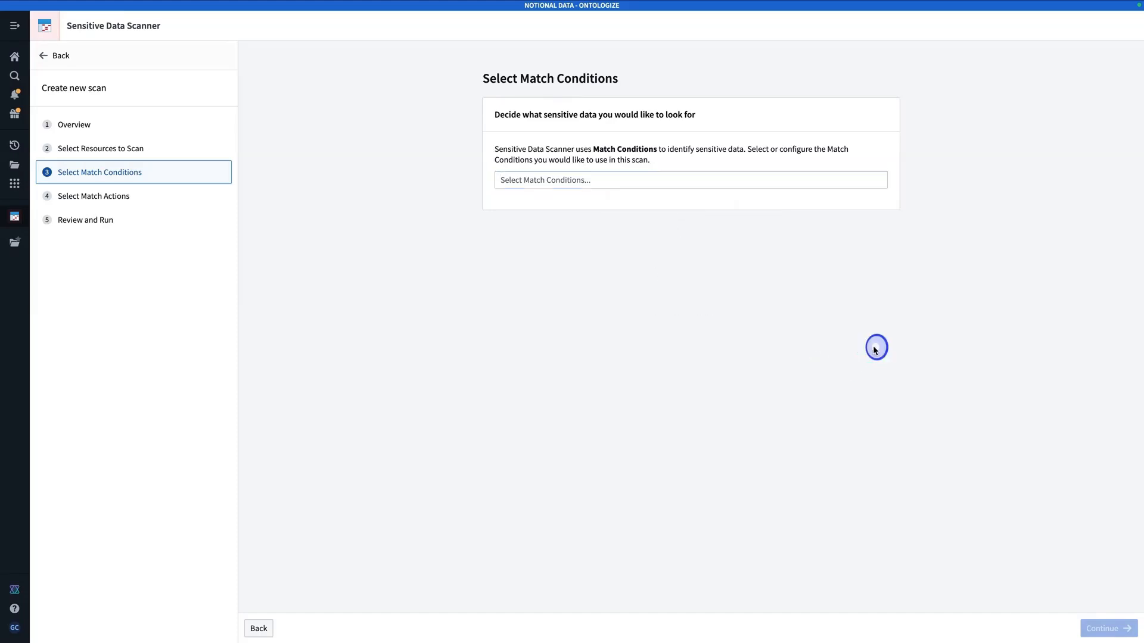
# Start a new match condition with the internal name "Marital Status" and the Regular expression type, and proceed to its logic
pyautogui.click(600, 182)
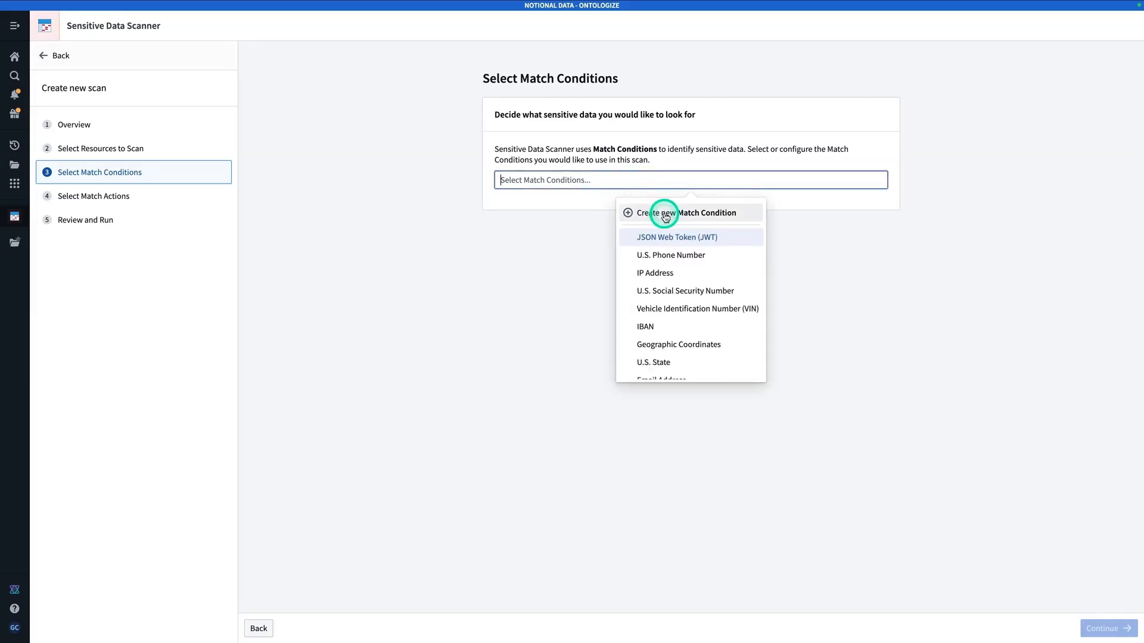
pyautogui.click(666, 215)
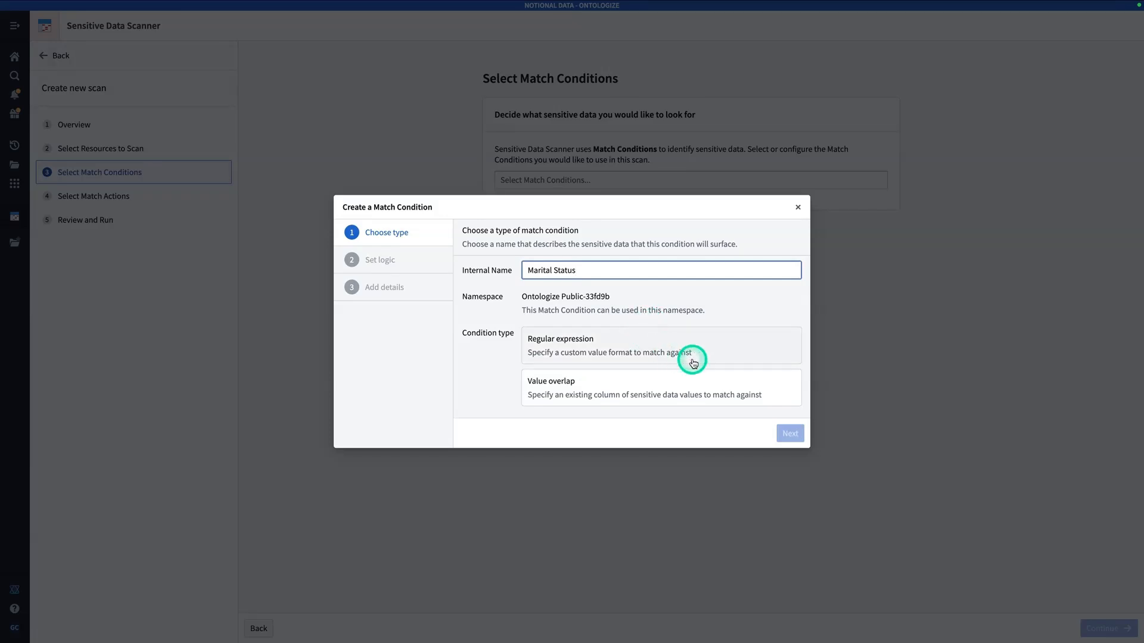
pyautogui.click(716, 354)
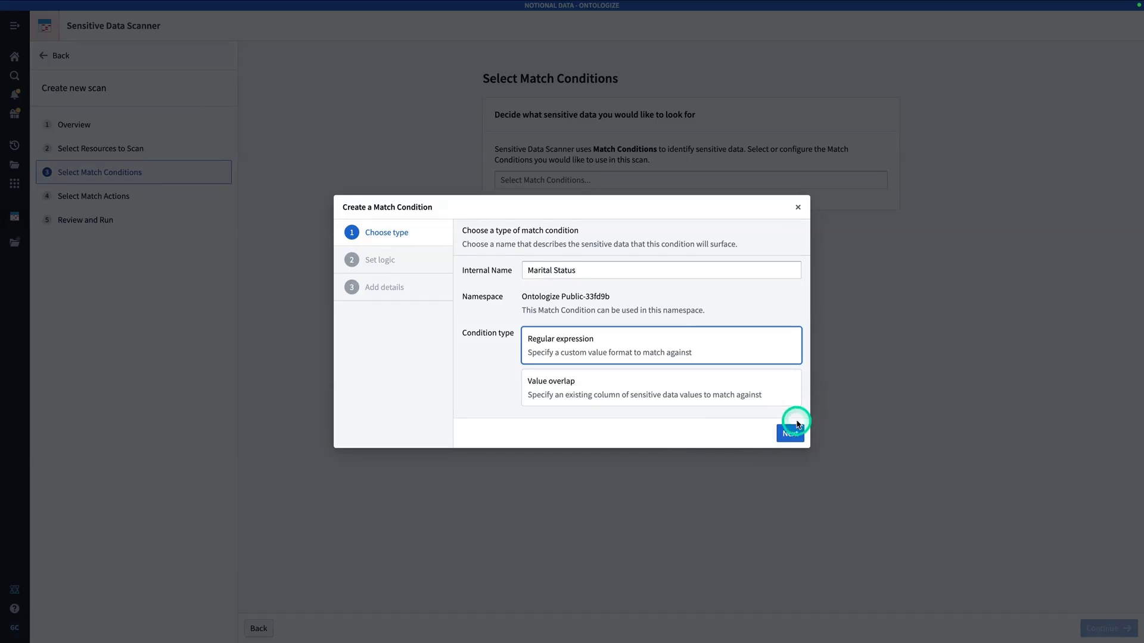
pyautogui.click(793, 434)
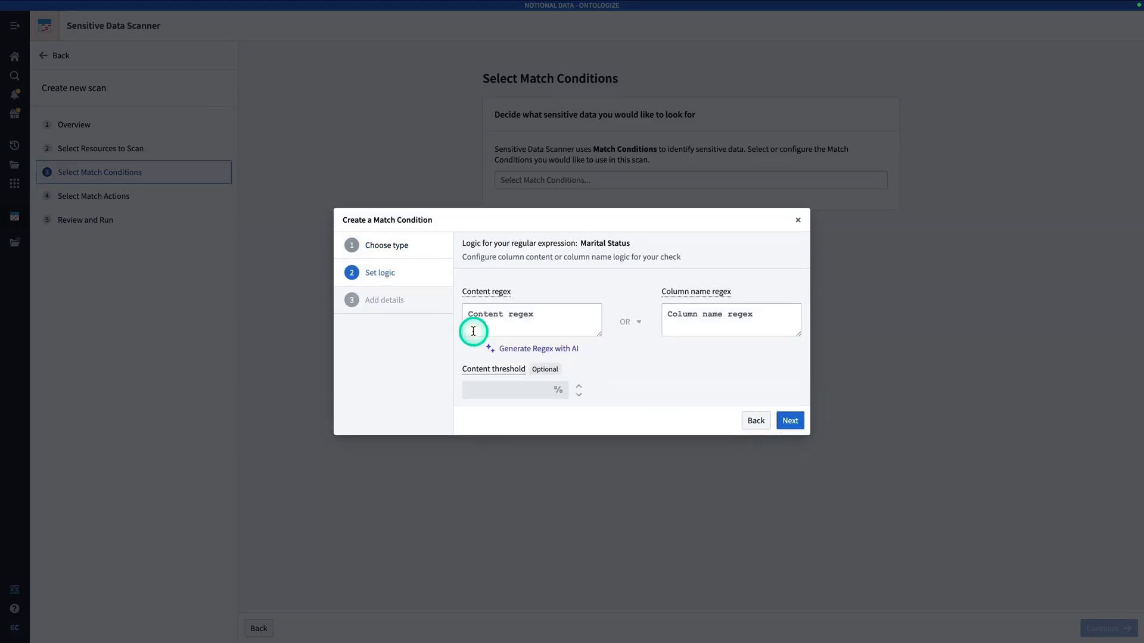
# Set the content regex to \b(Single|Married|Divorced|Separated|Widowed)\b, leave the threshold and column name regex empty, and proceed to the details
pyautogui.click(509, 317)
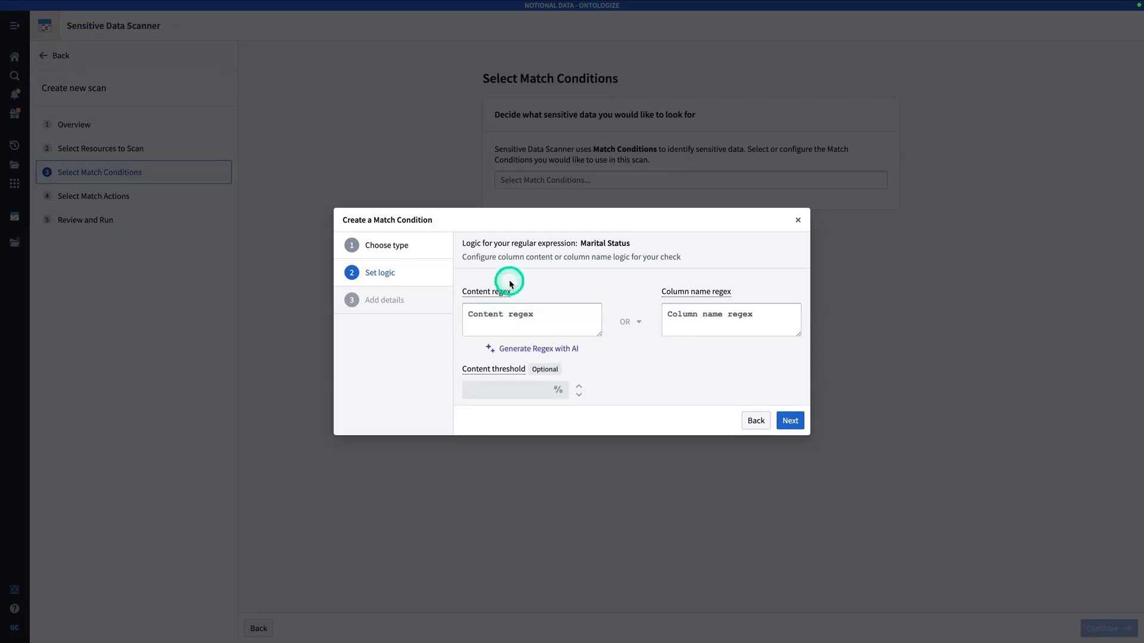
pyautogui.click(516, 318)
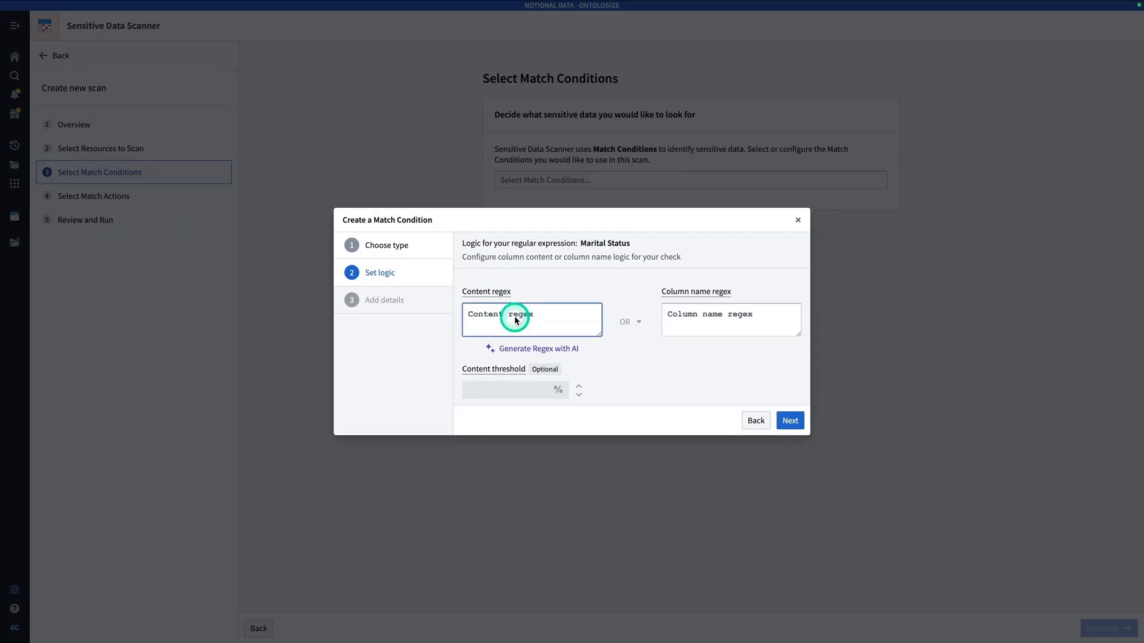
pyautogui.write('\\b(Single|Married|Divorced|Separated|Widowed)\\b')
pyautogui.click(675, 384)
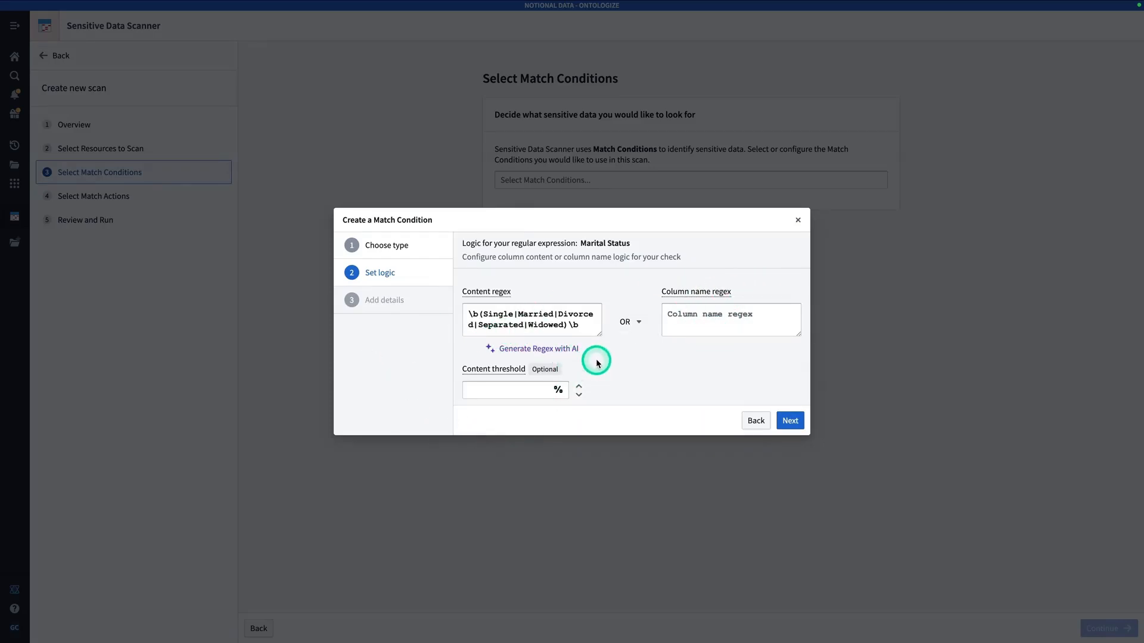
pyautogui.click(797, 422)
# Keep the public name "Marital Status", describe the condition as "Scan for marital status values in the dataset", and create the match condition
pyautogui.click(576, 316)
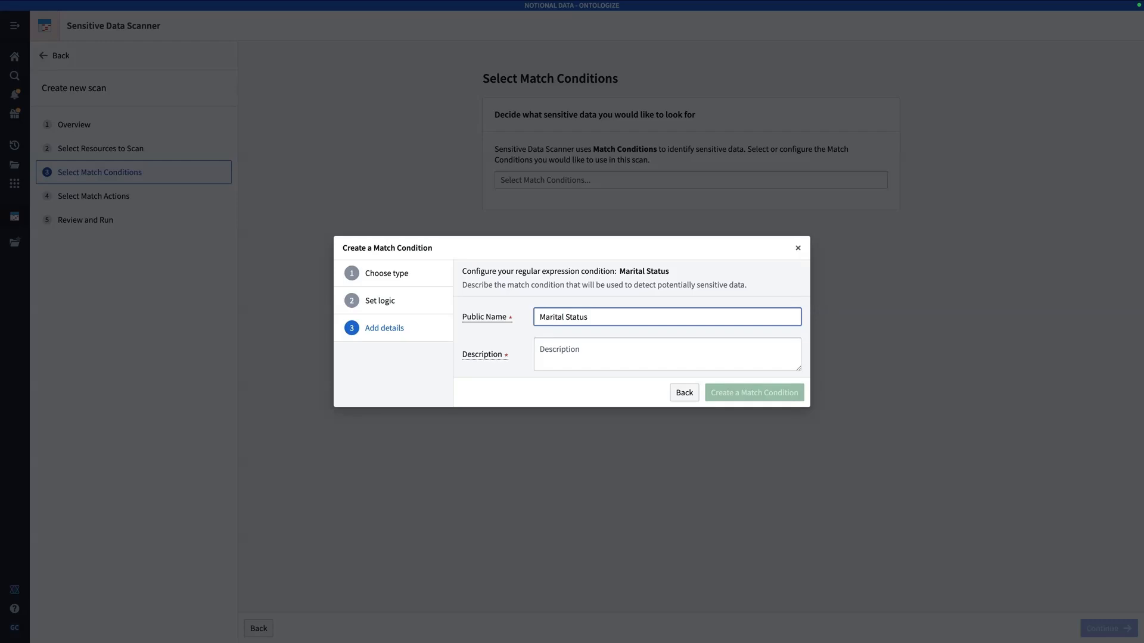
pyautogui.click(589, 353)
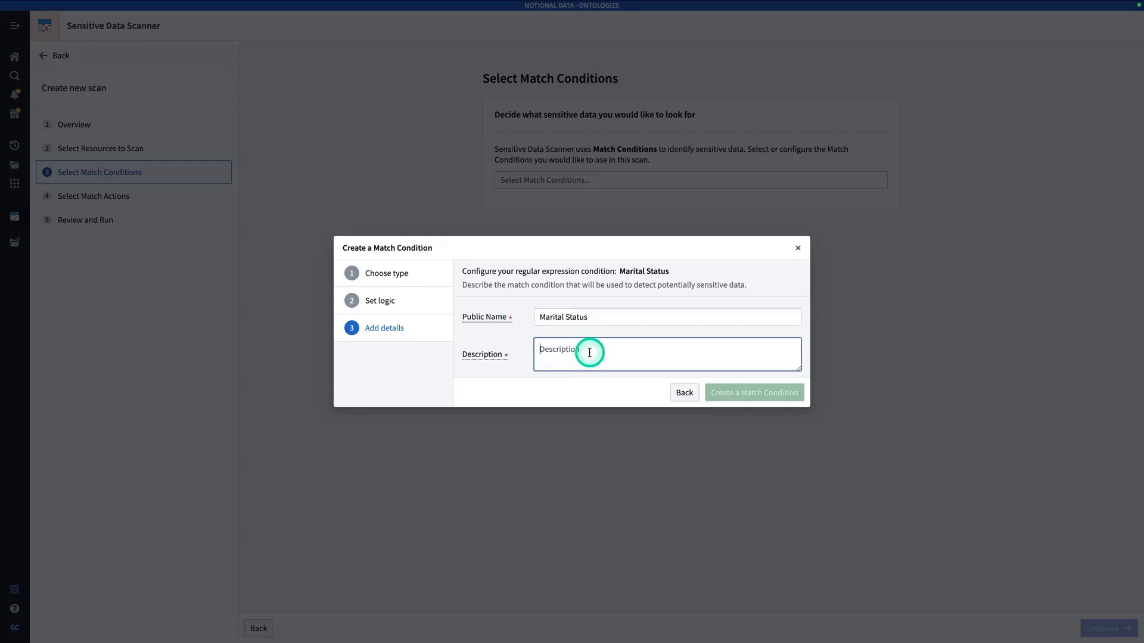
pyautogui.write('Scan for marital status values in the dataset')
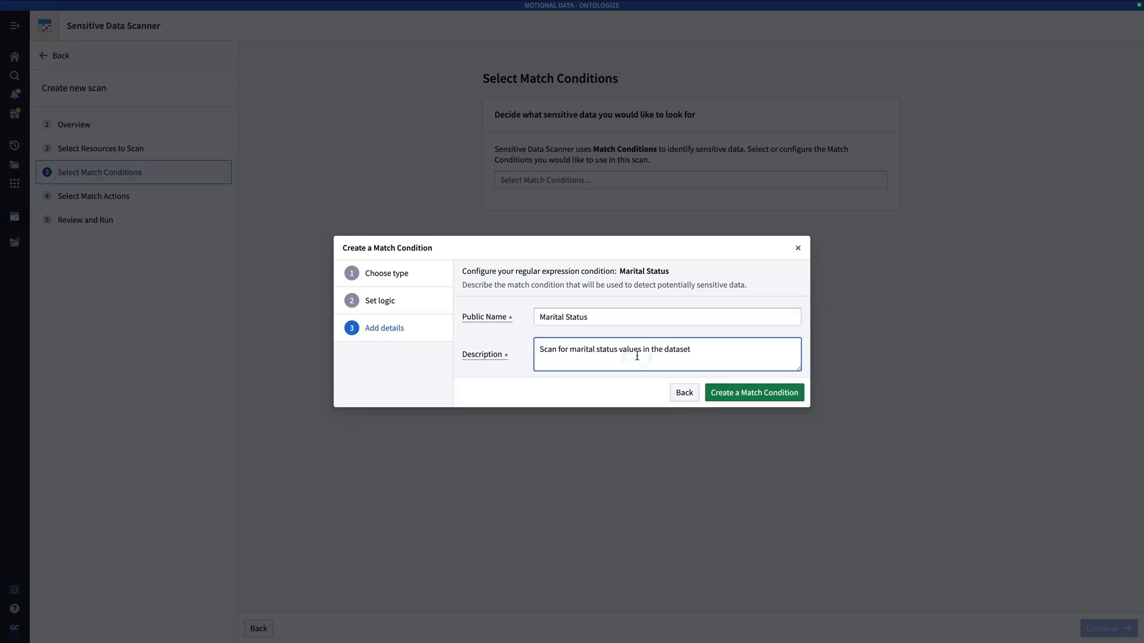
pyautogui.click(786, 391)
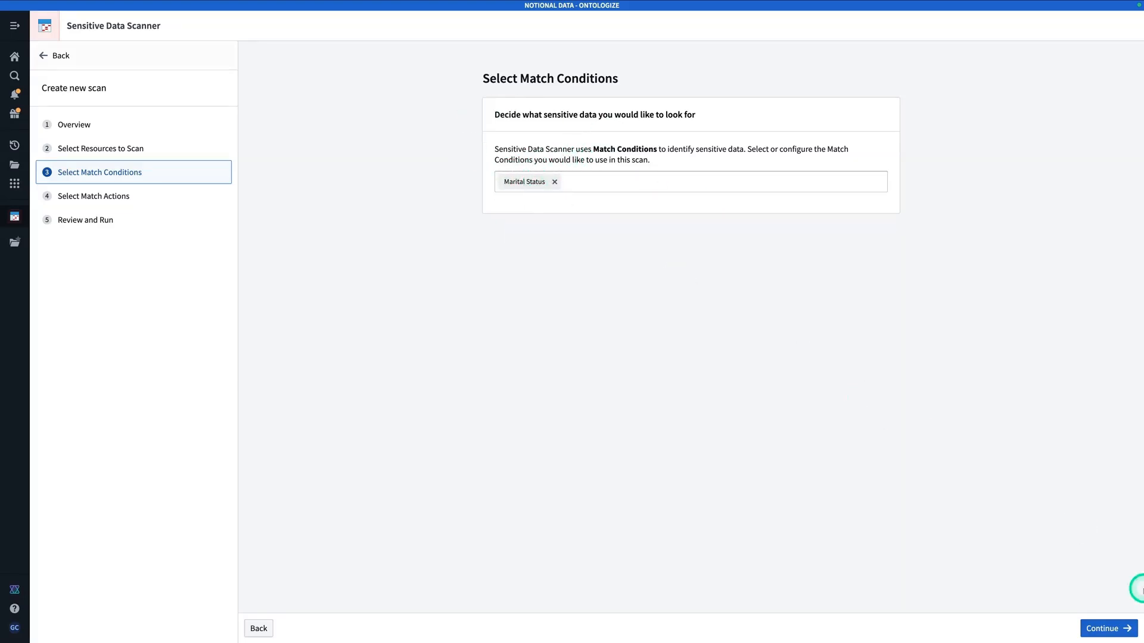
# Proceed to the match actions, choose No Match Actions, and continue to the scan review
pyautogui.click(1100, 633)
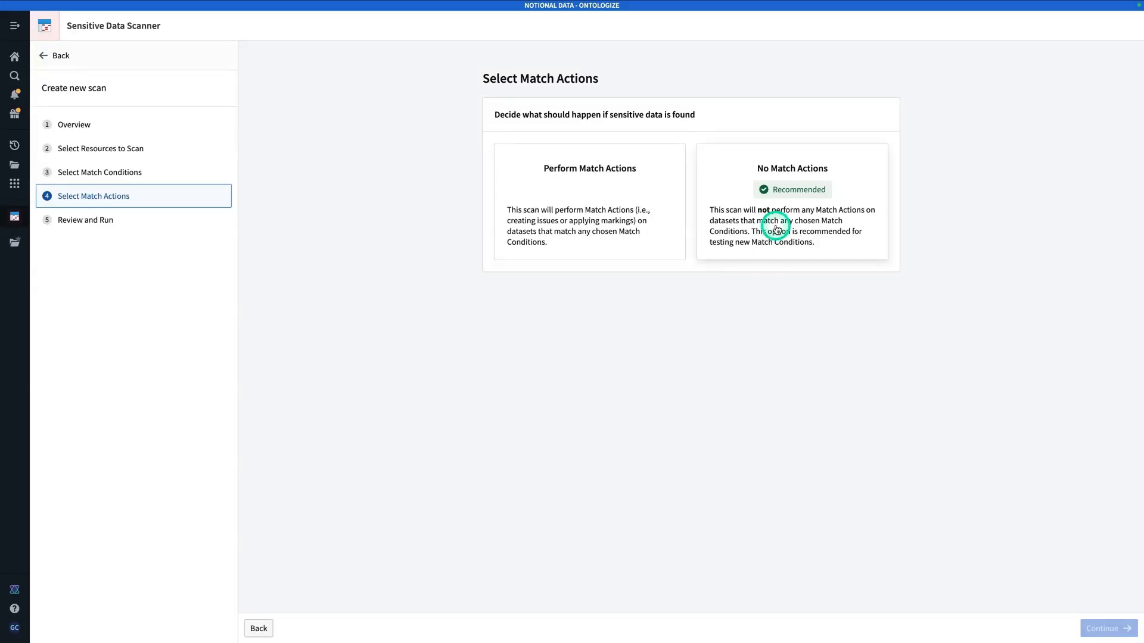
pyautogui.click(858, 220)
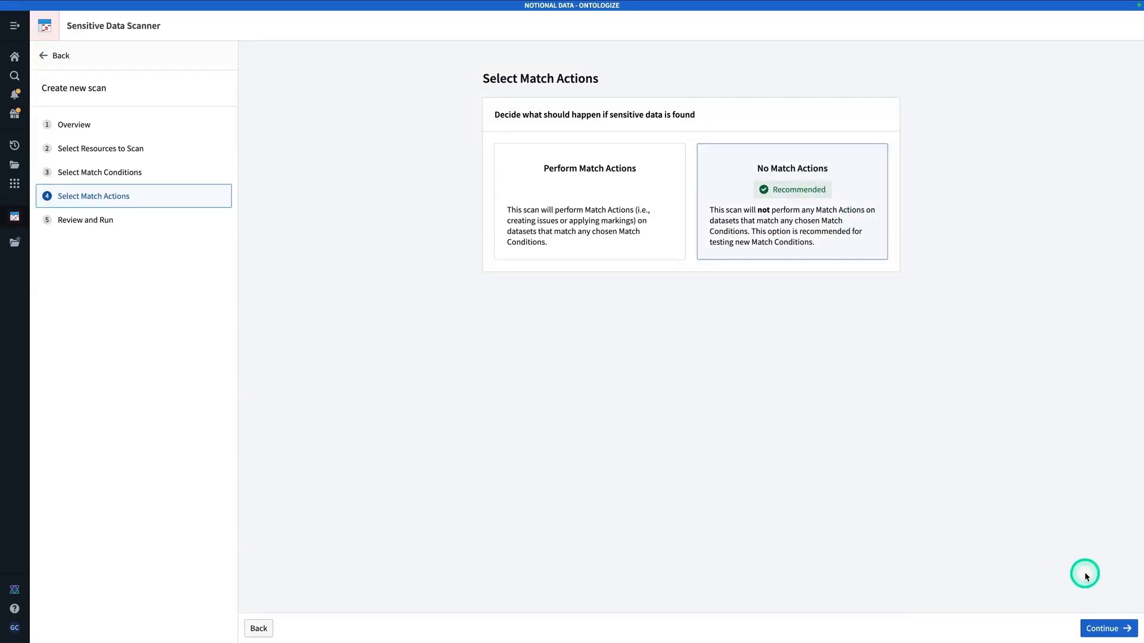
pyautogui.click(1113, 631)
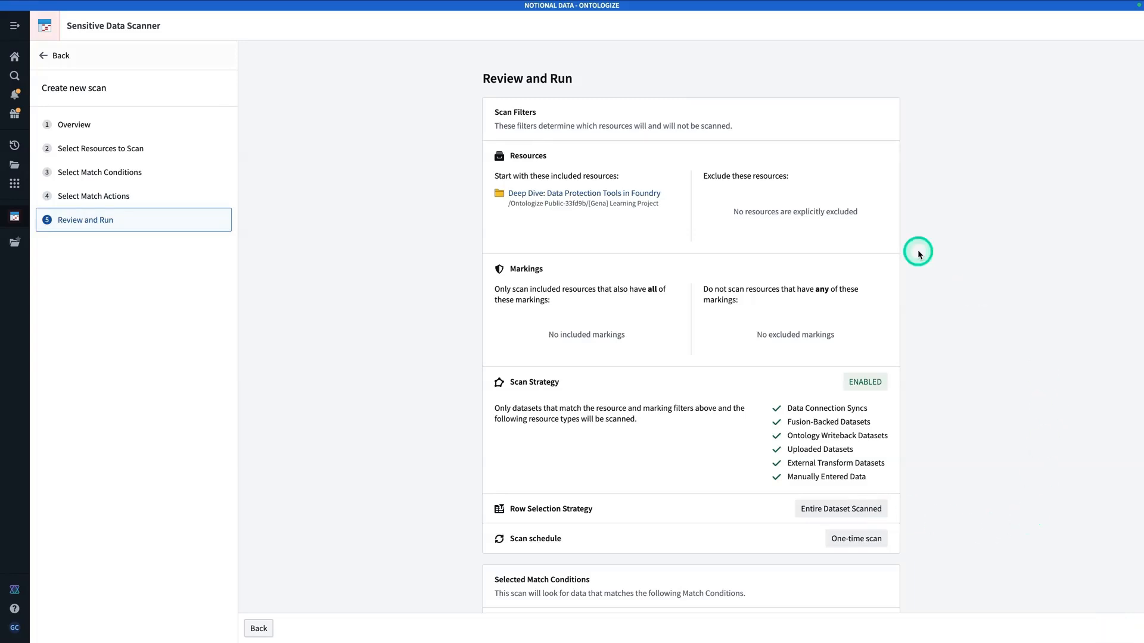
# Review the scan configuration, run the one-time scan, and check its in-progress and matched datasets
pyautogui.scroll(-5, 903, 413)
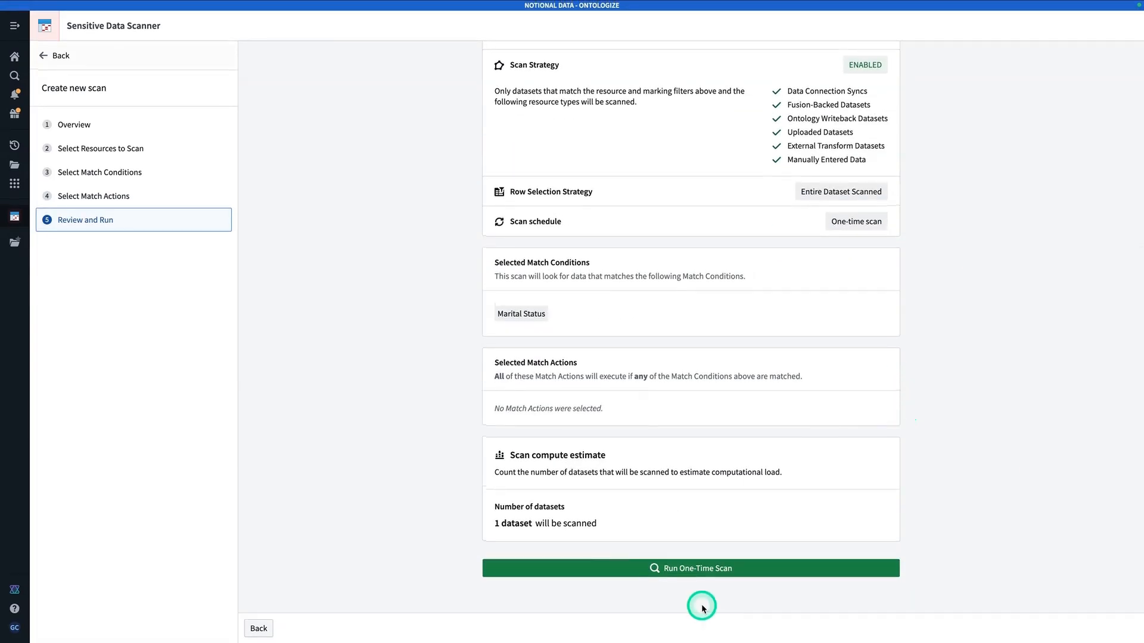
pyautogui.click(711, 564)
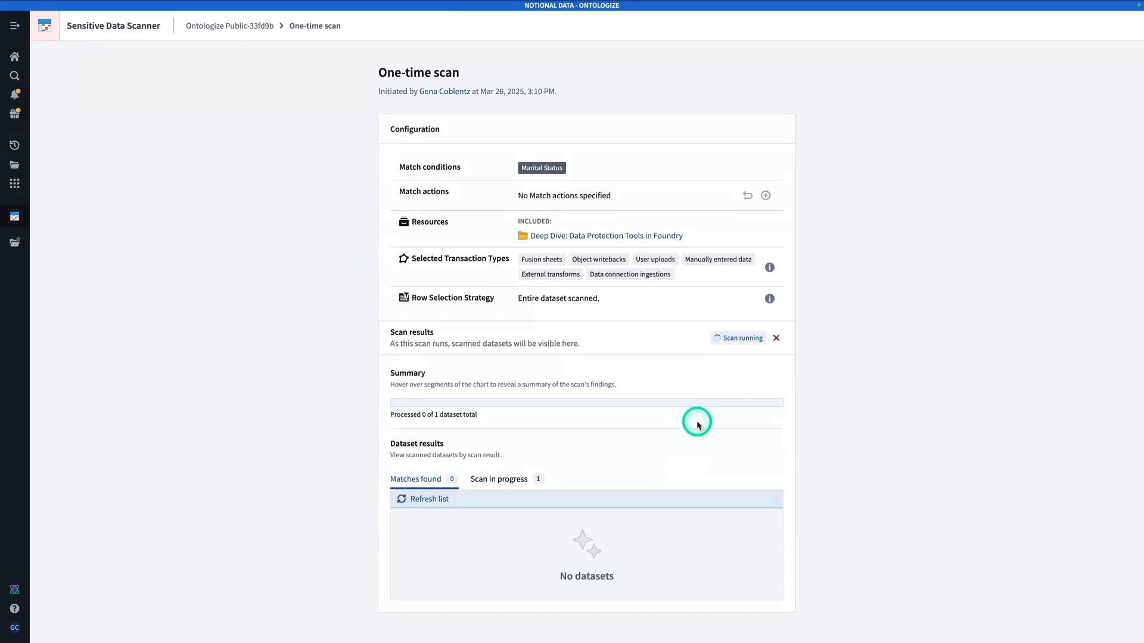
pyautogui.click(505, 479)
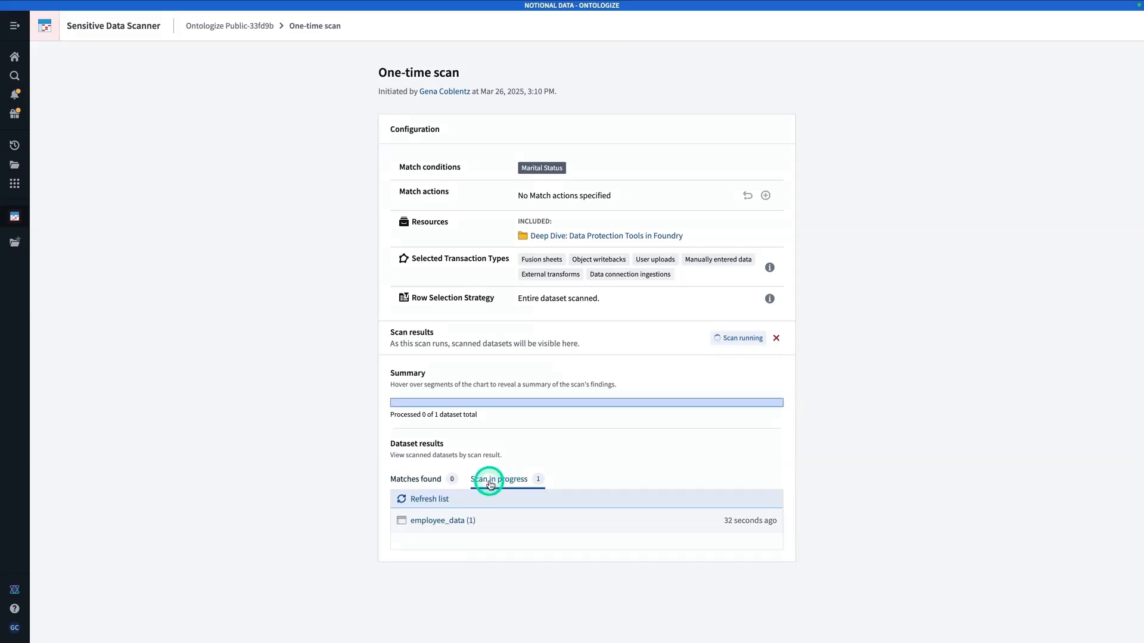
pyautogui.click(417, 479)
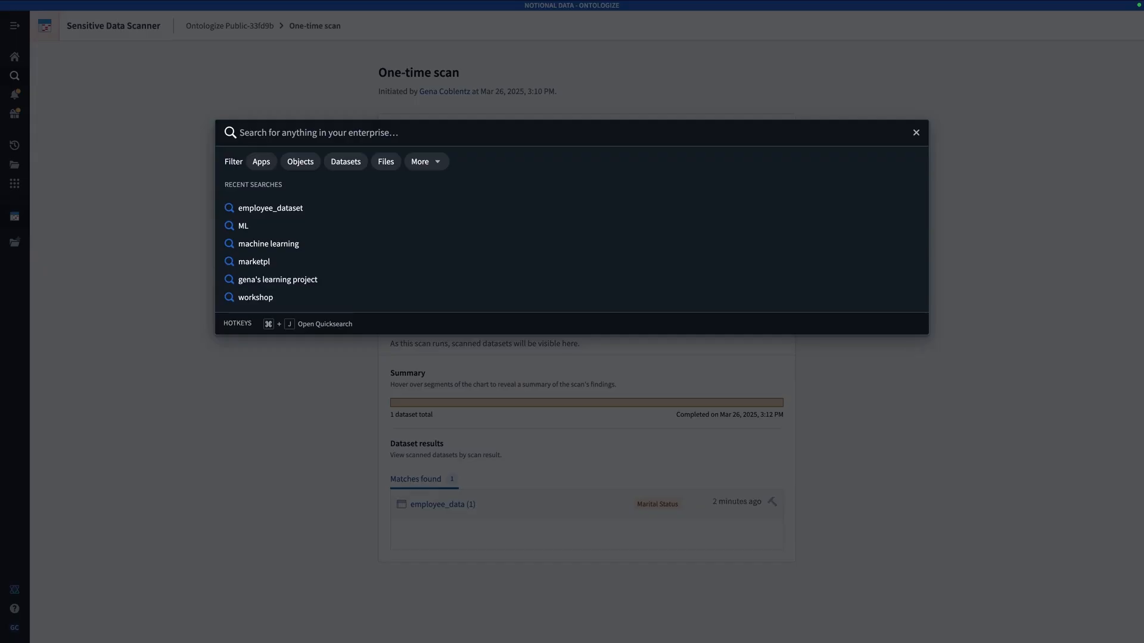
# Search the enterprise for "data pro" and open the folder "Deep Dive: Data Protection Tools in Foundry"
pyautogui.write('data pro')
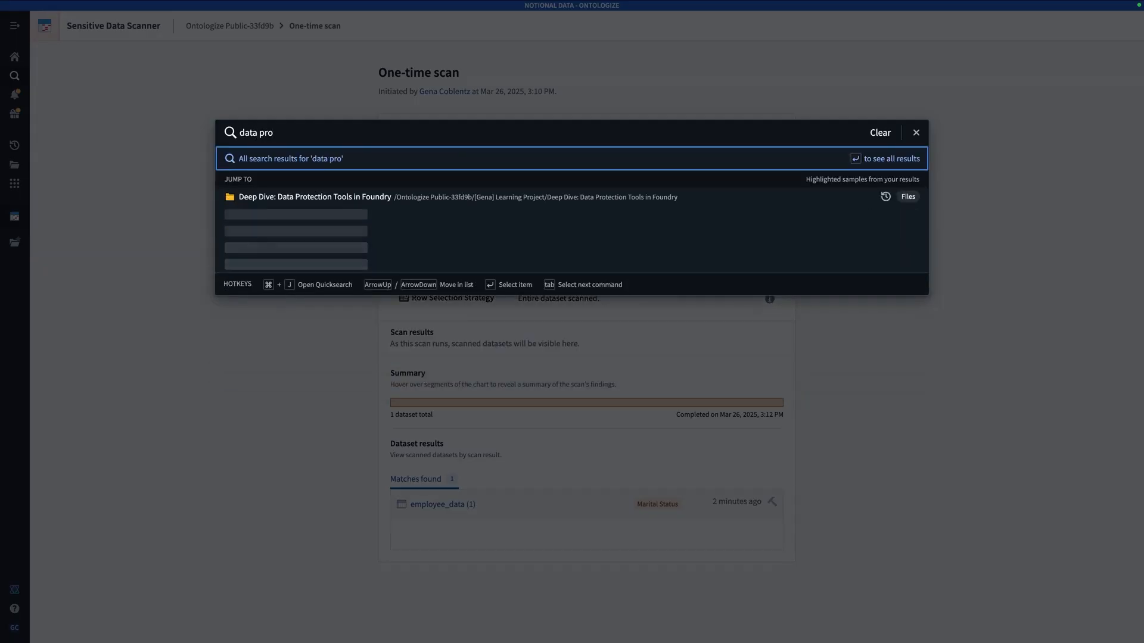
pyautogui.click(266, 122)
pyautogui.click(352, 198)
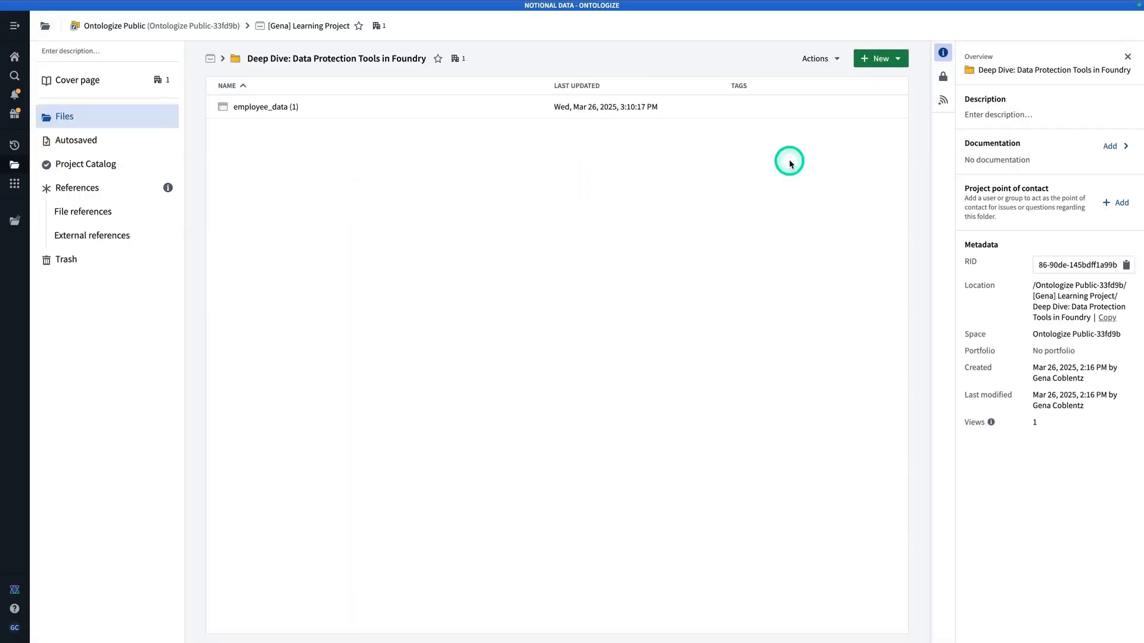
# Start creating a new Cipher channel in the Deep Dive folder
pyautogui.click(881, 59)
pyautogui.write('cil')
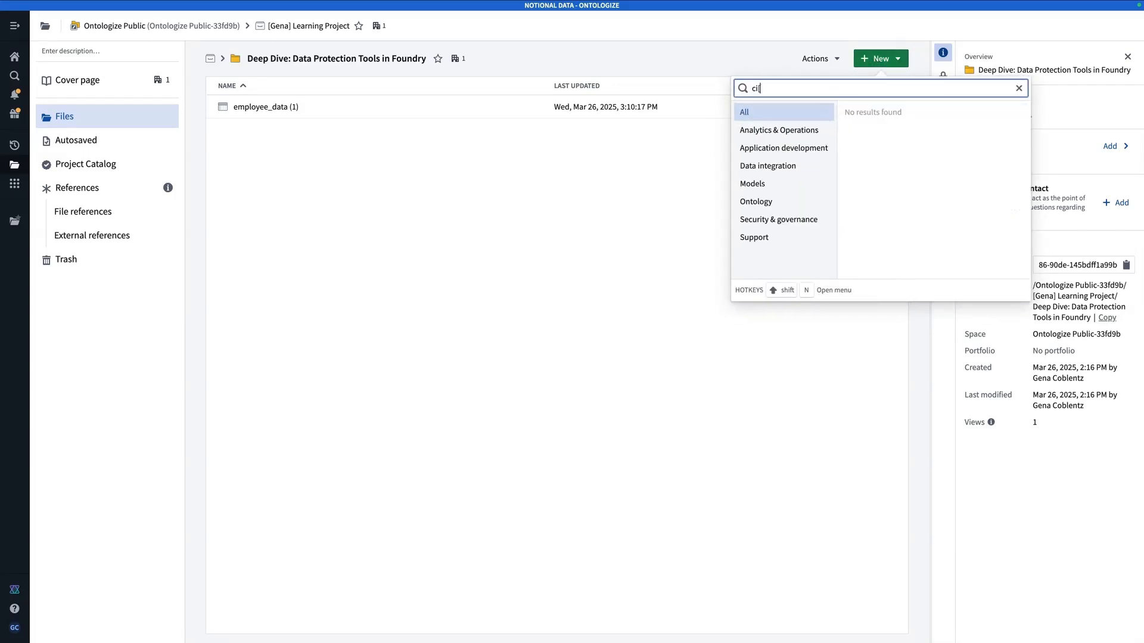
pyautogui.press('BackSpace')
pyautogui.write('ph')
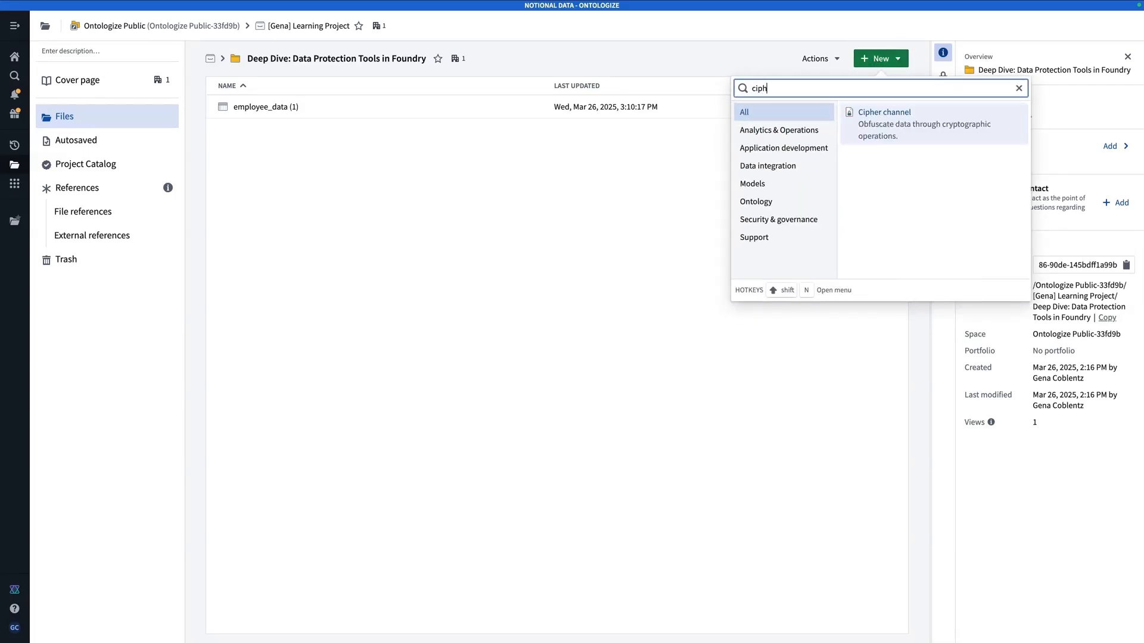
pyautogui.click(914, 131)
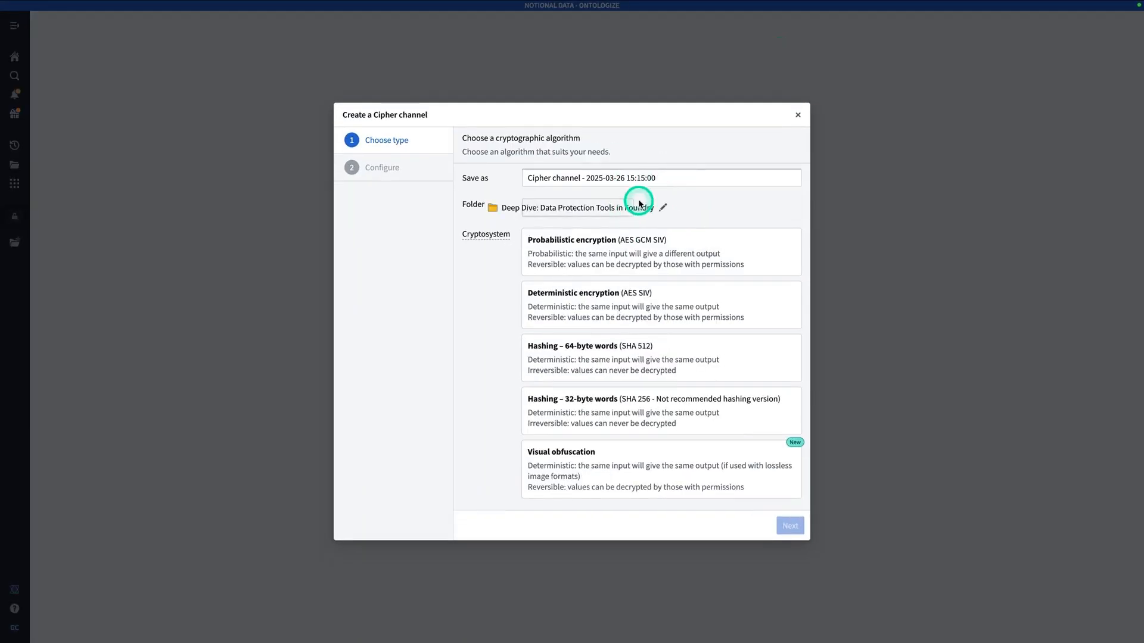
# Replace the Cipher channel's default name with the author's bracketed first name followed by "Test Cipher"
pyautogui.moveTo(648, 177); pyautogui.dragTo(691, 177)
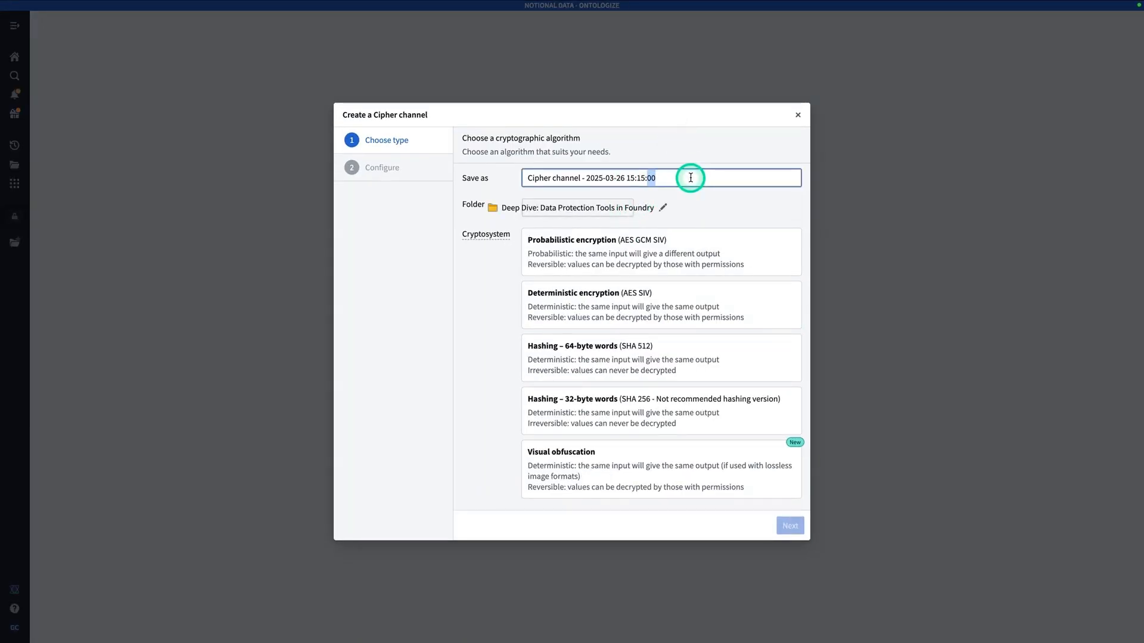
pyautogui.hotkey('ctrl', 'a')
pyautogui.press('BackSpace')
pyautogui.write('[Gena')
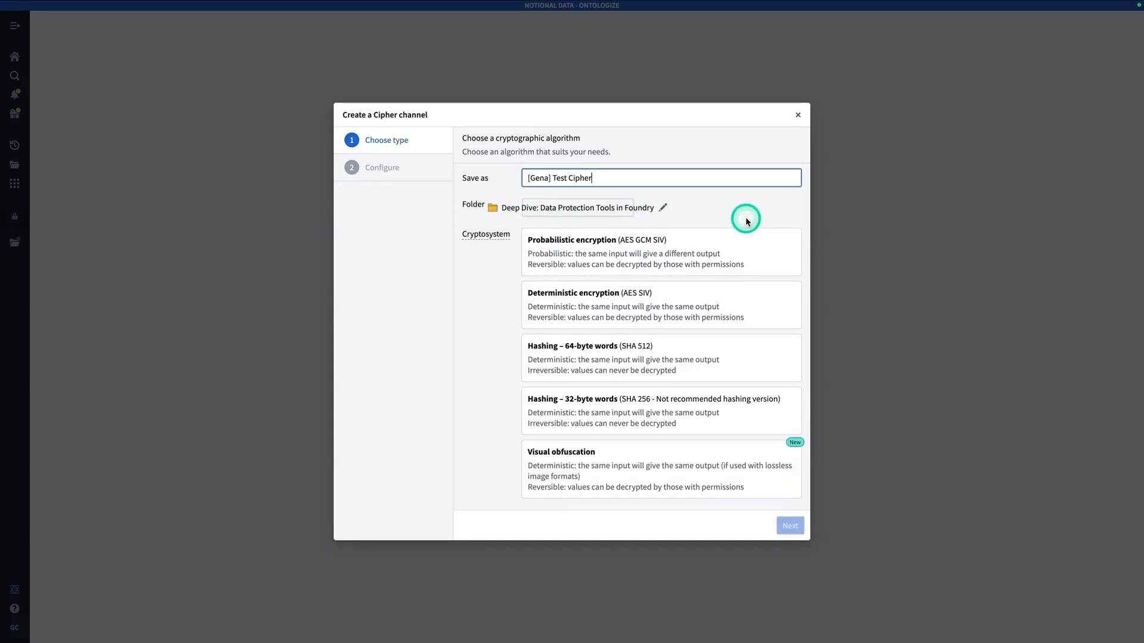
pyautogui.click(727, 196)
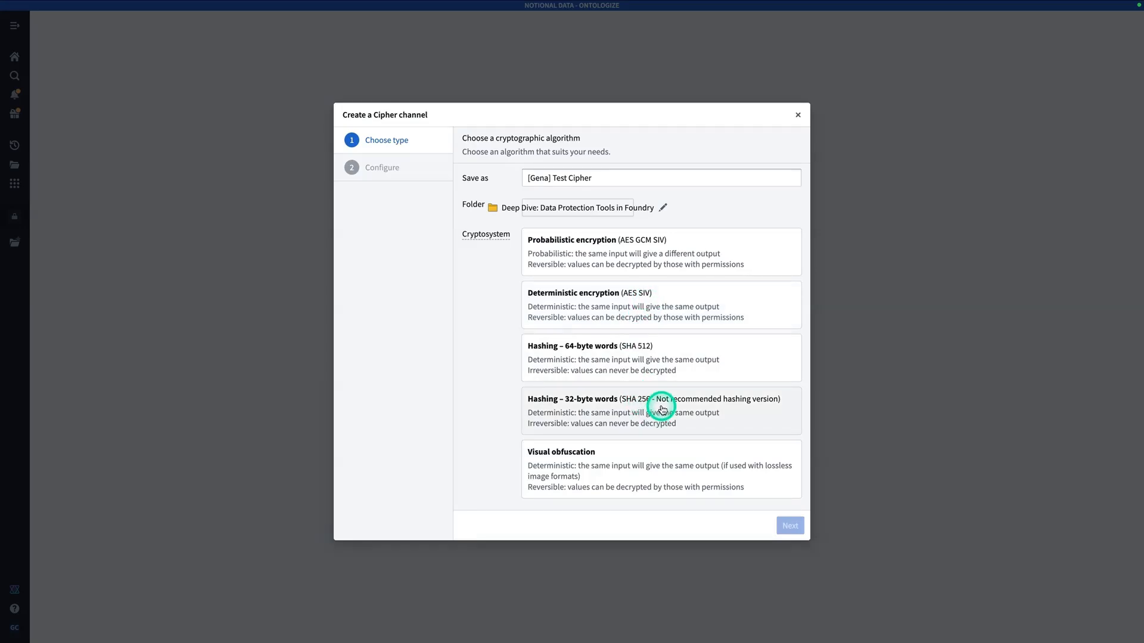
# Choose Deterministic encryption (AES SIV) with the Key Derivation method and create the Cipher channel
pyautogui.click(717, 305)
pyautogui.click(792, 527)
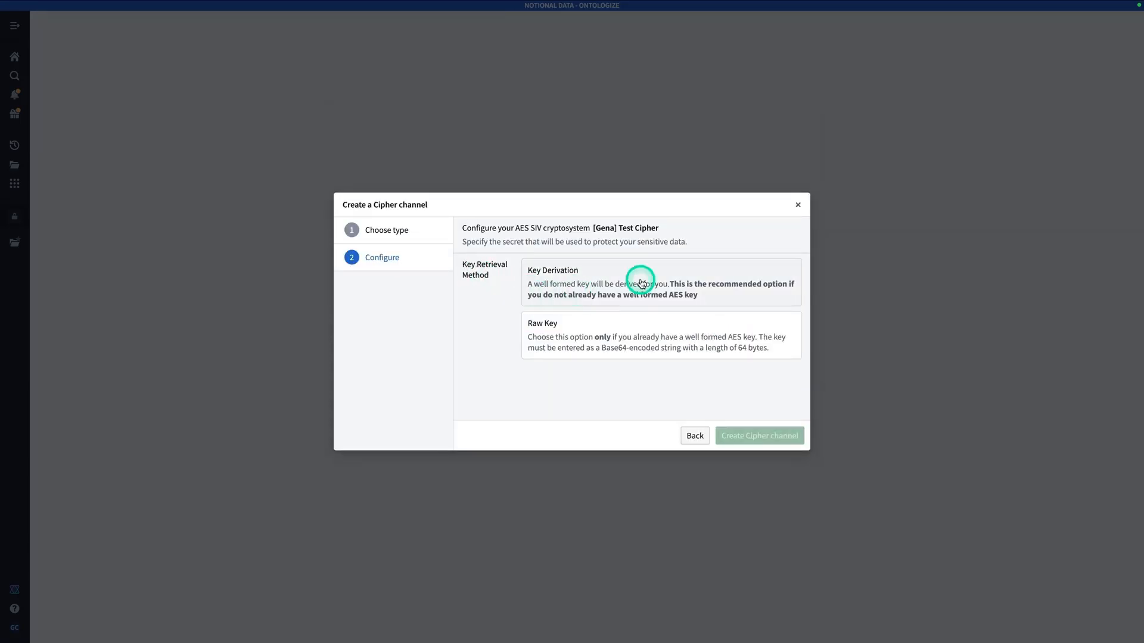
pyautogui.click(746, 272)
pyautogui.click(752, 437)
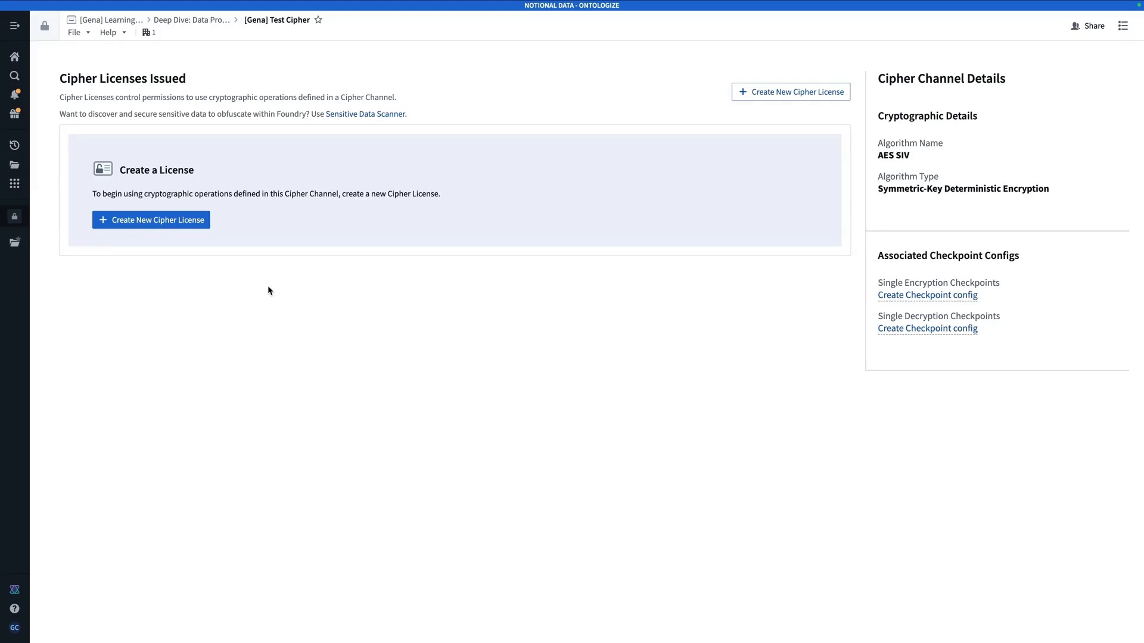
# Start a new Cipher license for Dataset operations without cryptographic key access and proceed to the cryptographic operations
pyautogui.click(190, 221)
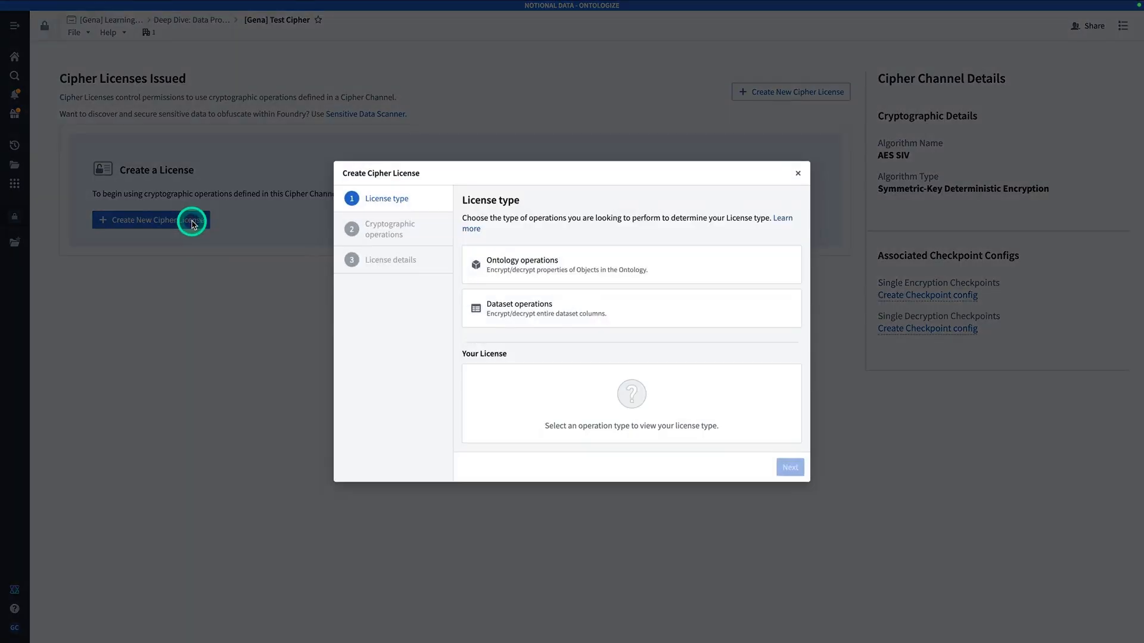
pyautogui.click(554, 261)
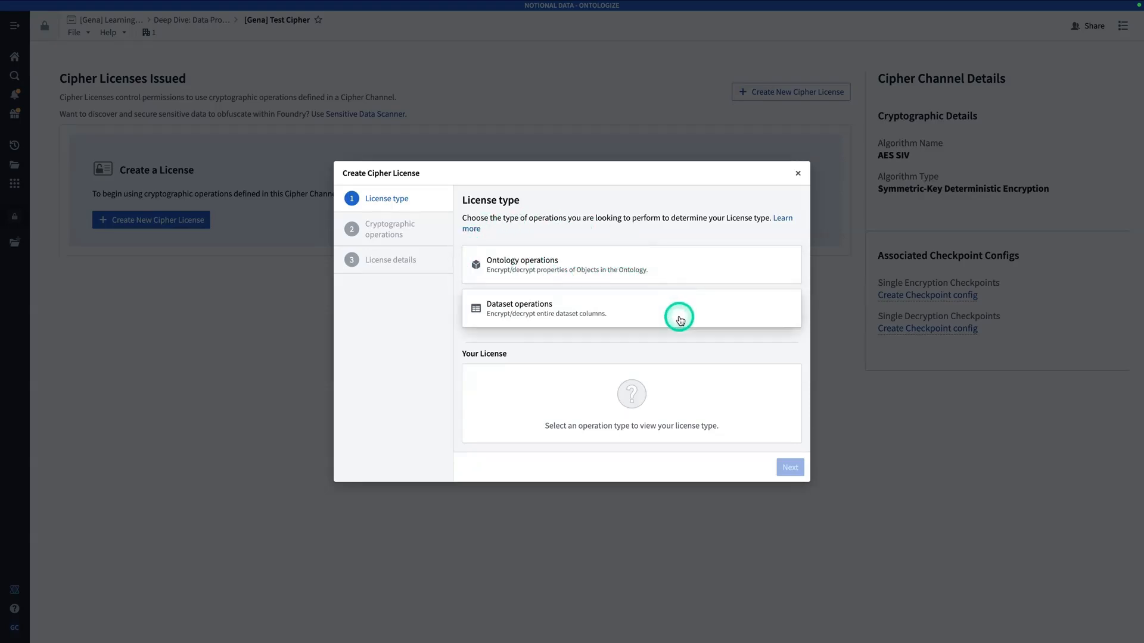
pyautogui.click(641, 308)
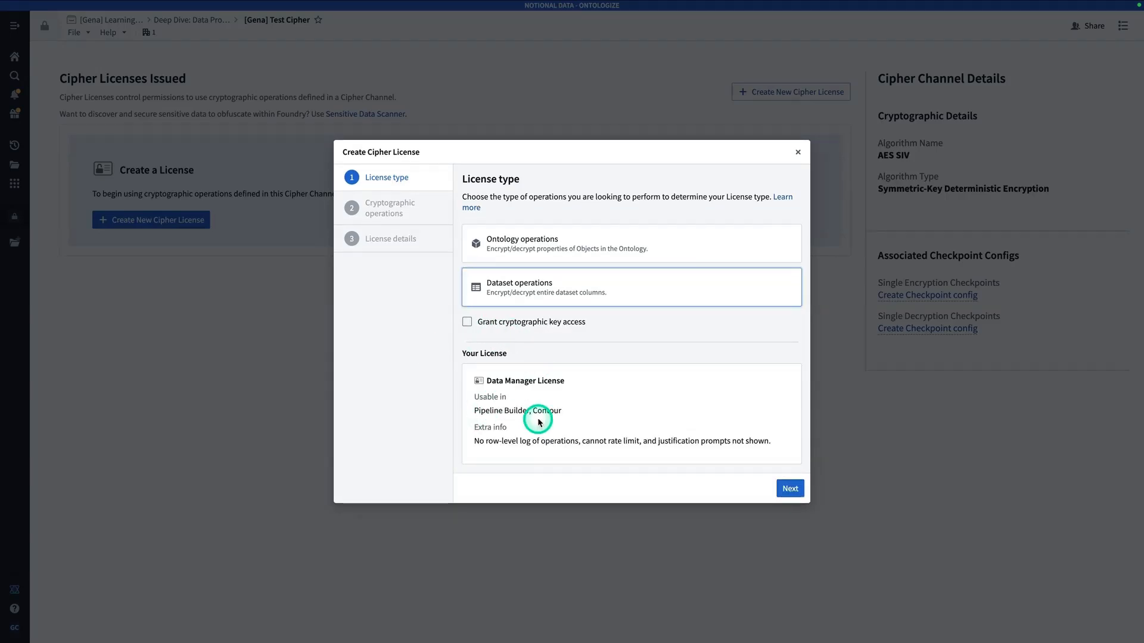
pyautogui.click(791, 489)
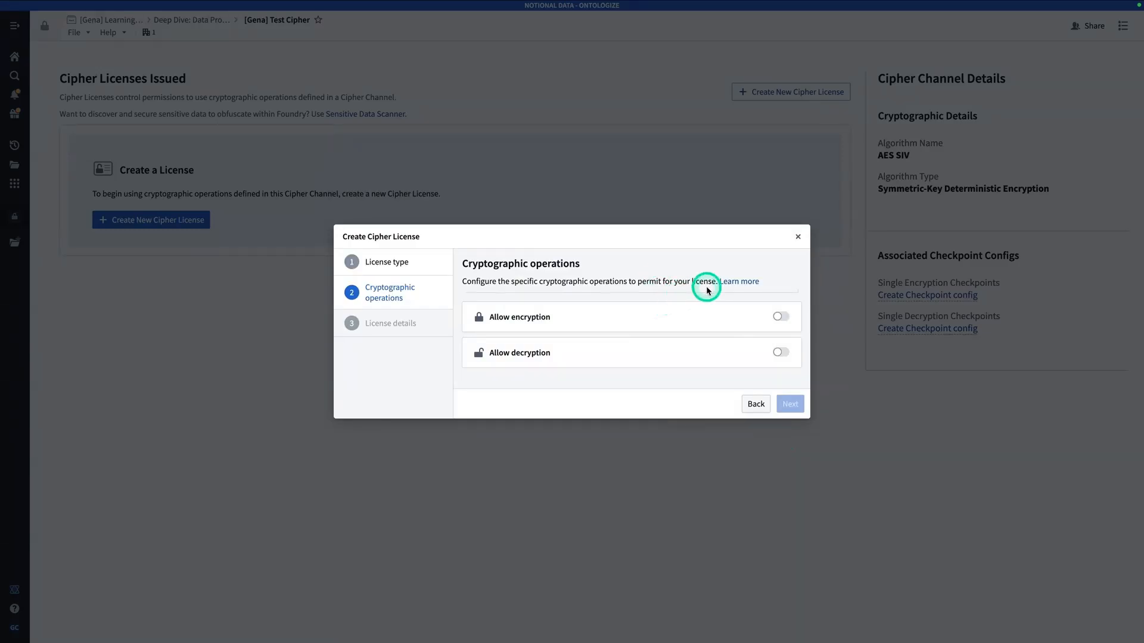
# Allow both encryption and decryption for the license and proceed to the license details
pyautogui.click(784, 319)
pyautogui.click(781, 354)
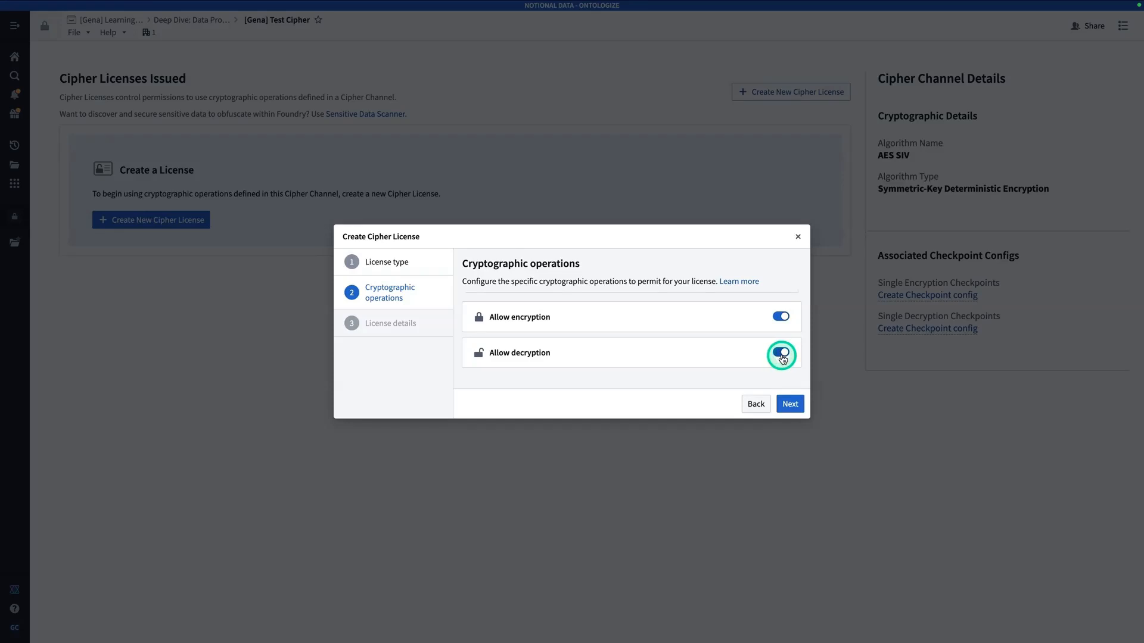
pyautogui.click(790, 404)
# Name the license with the author's bracketed first name plus "Cipher License Test", let owners move it to other projects, and create it
pyautogui.click(541, 279)
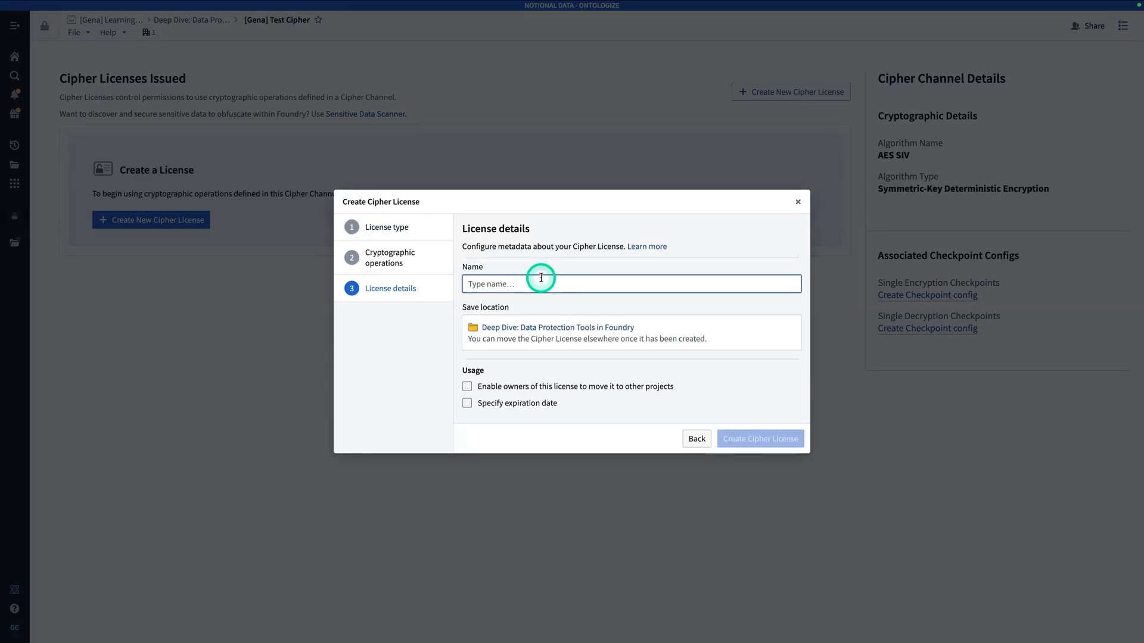
pyautogui.write('[Gena] Cipher License Test')
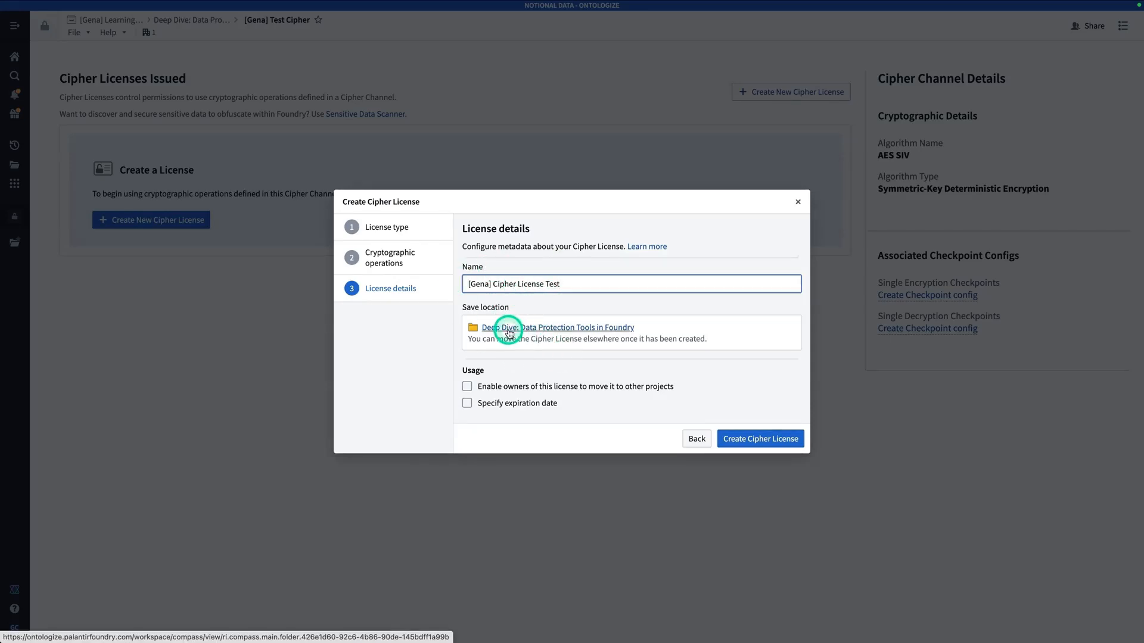
pyautogui.click(467, 388)
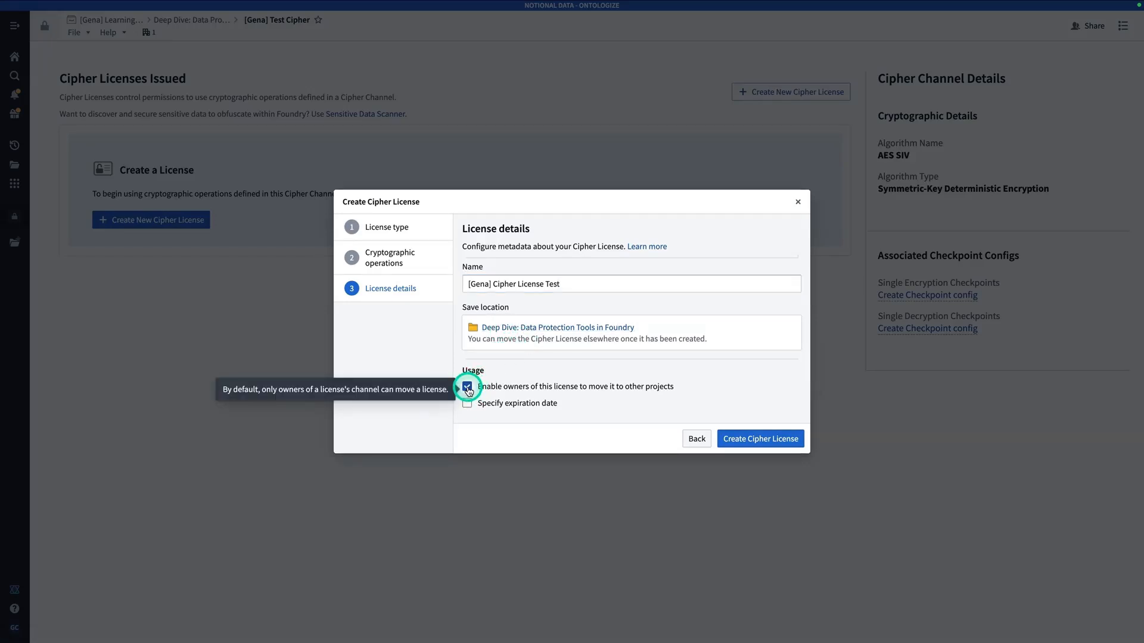
pyautogui.click(756, 439)
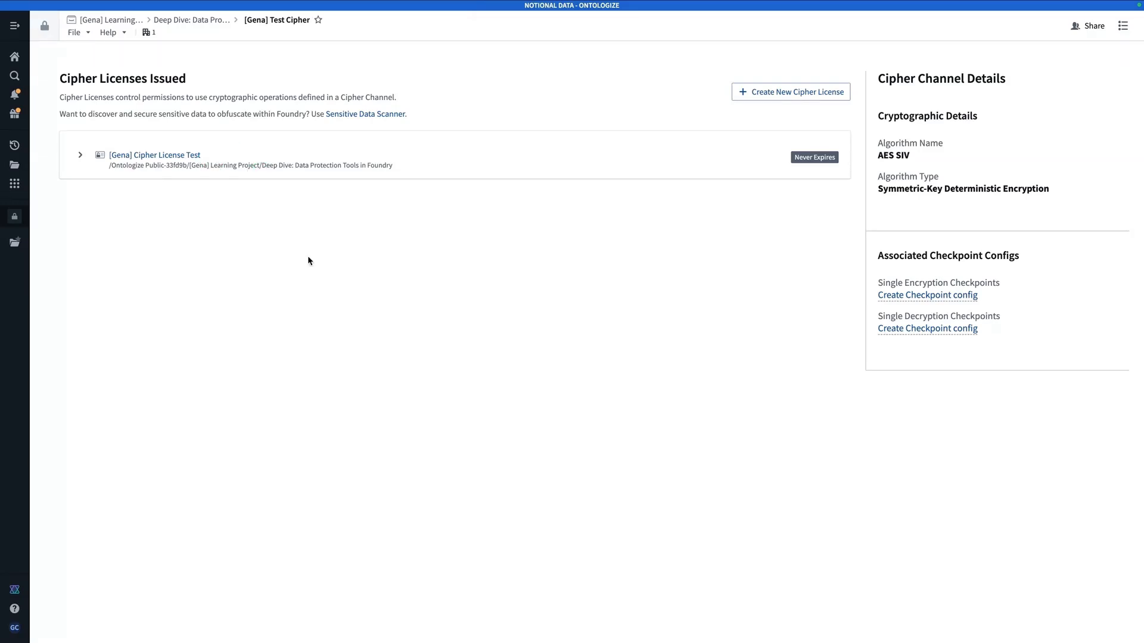
# Create a batch pipeline in the Deep Dive folder, named with the author's bracketed first name plus "Cipher Test Pipeline"
pyautogui.click(172, 19)
pyautogui.click(881, 67)
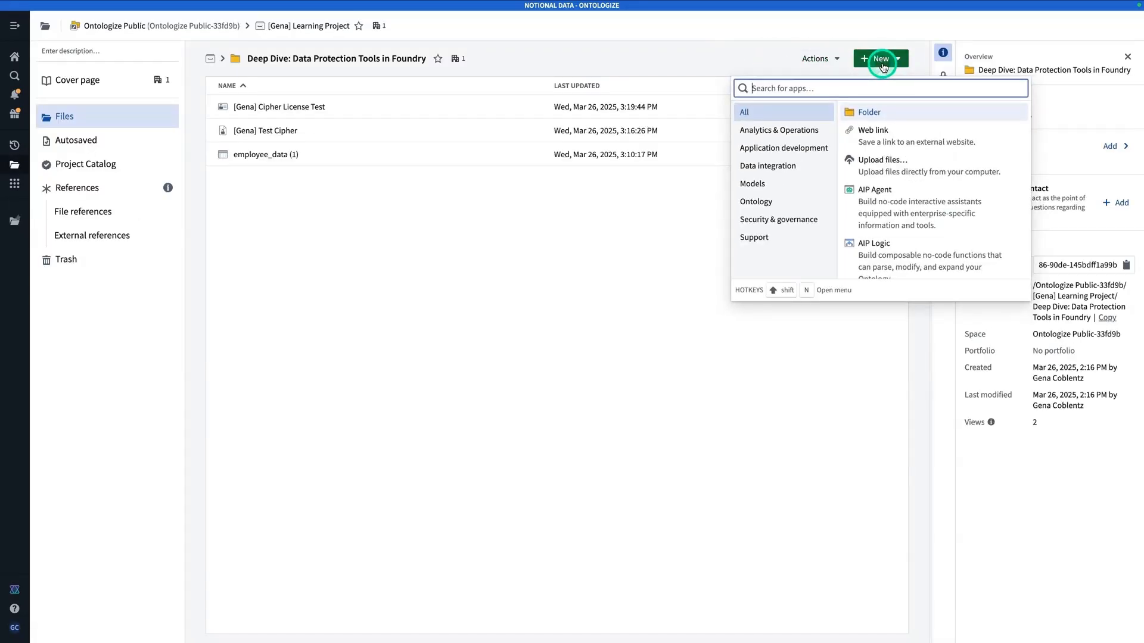
pyautogui.write('pipel')
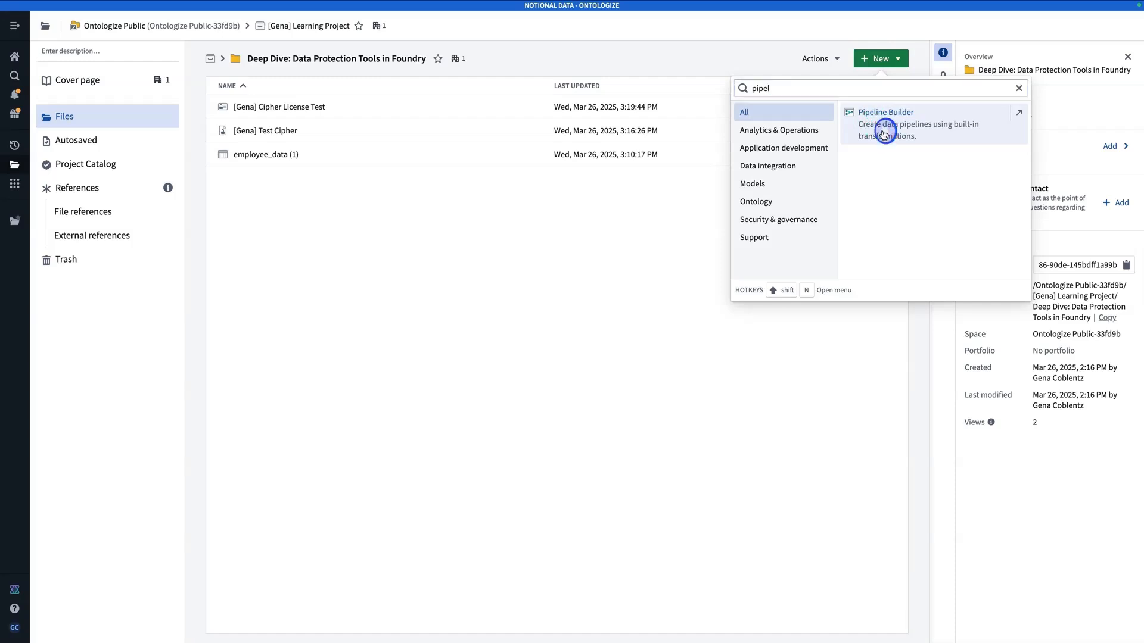
pyautogui.click(884, 126)
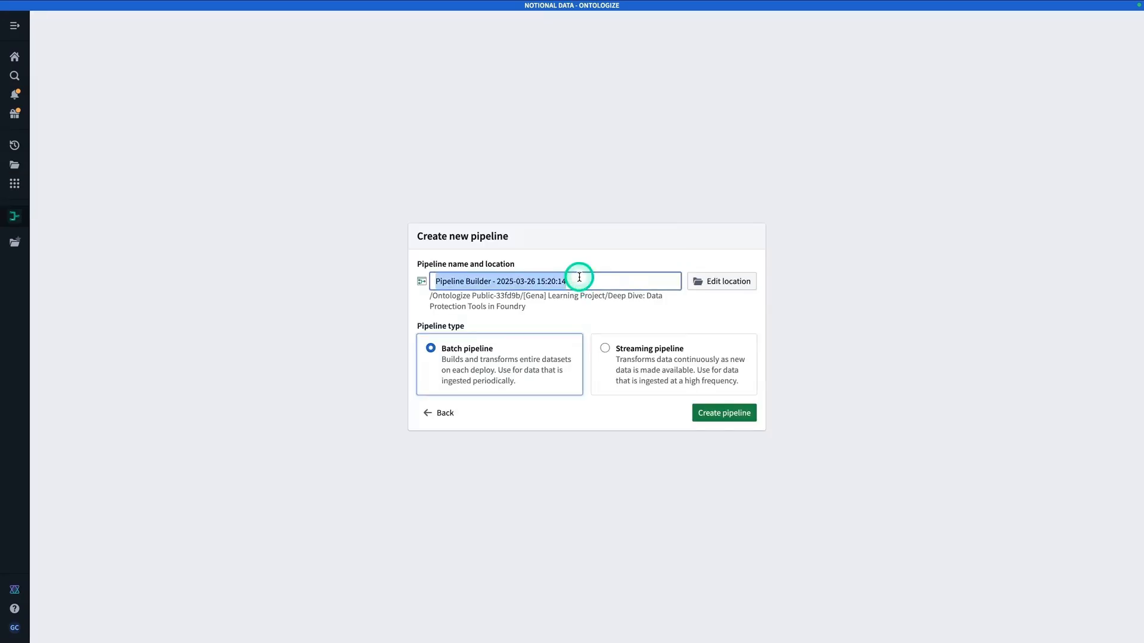
pyautogui.write('[Gena] Cipher Test PIpelin')
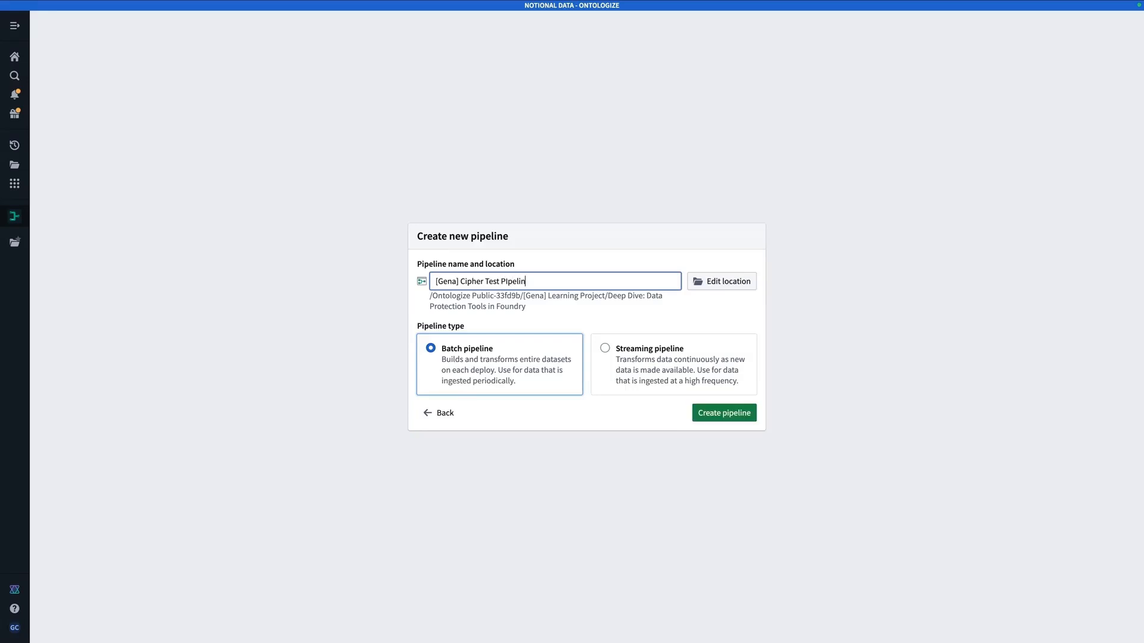
pyautogui.write('ipeline')
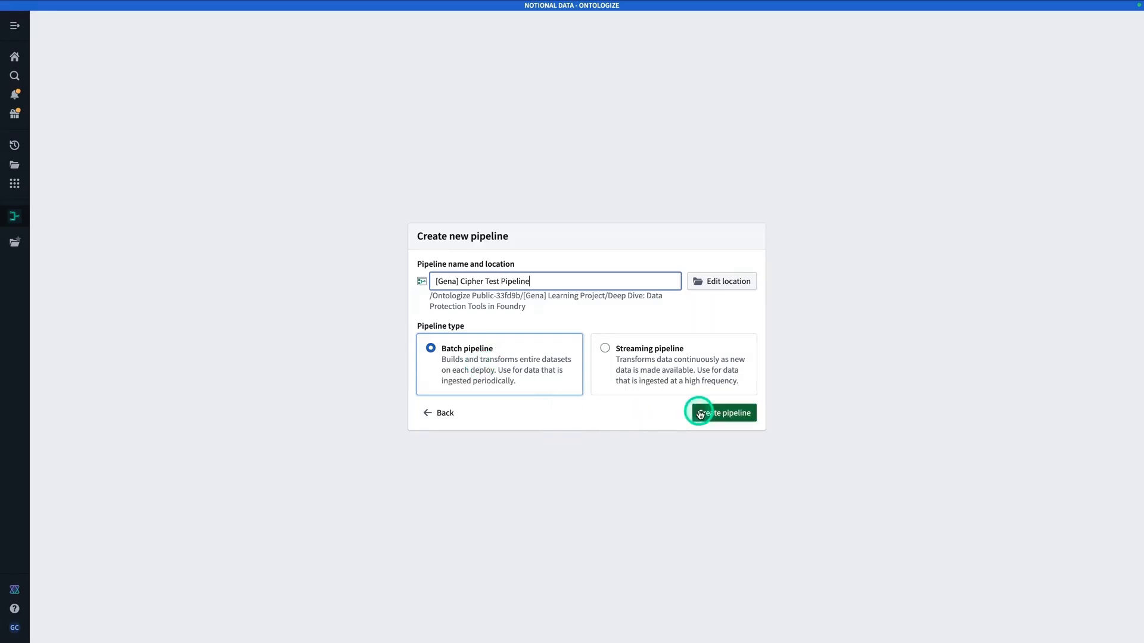
pyautogui.click(720, 415)
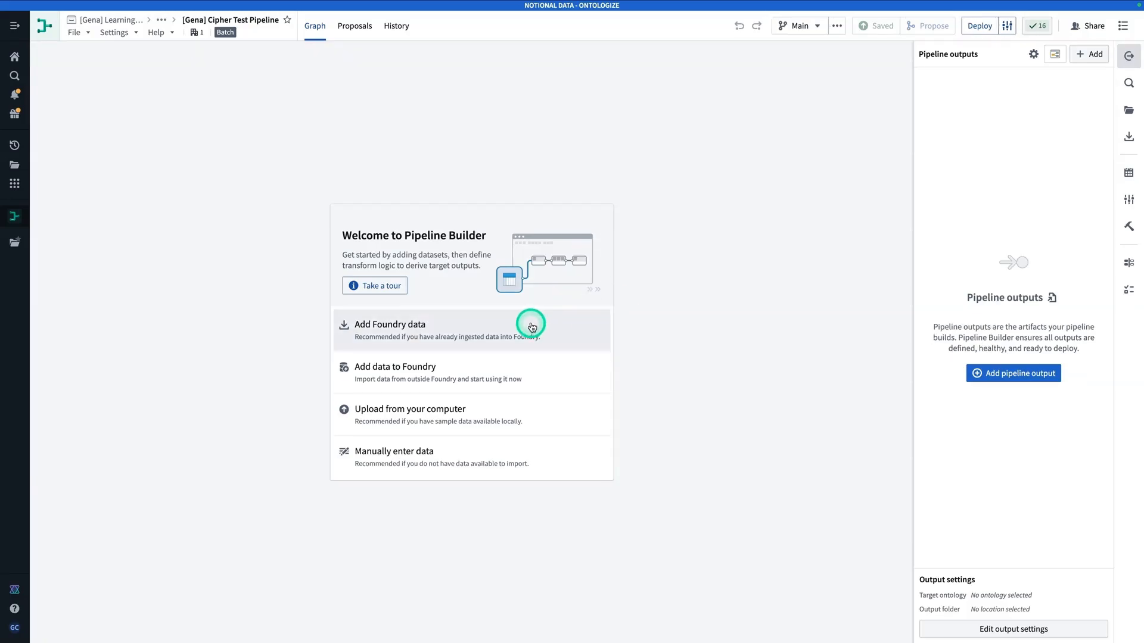
# Add the employee_data (1) Foundry dataset to the pipeline graph
pyautogui.click(532, 326)
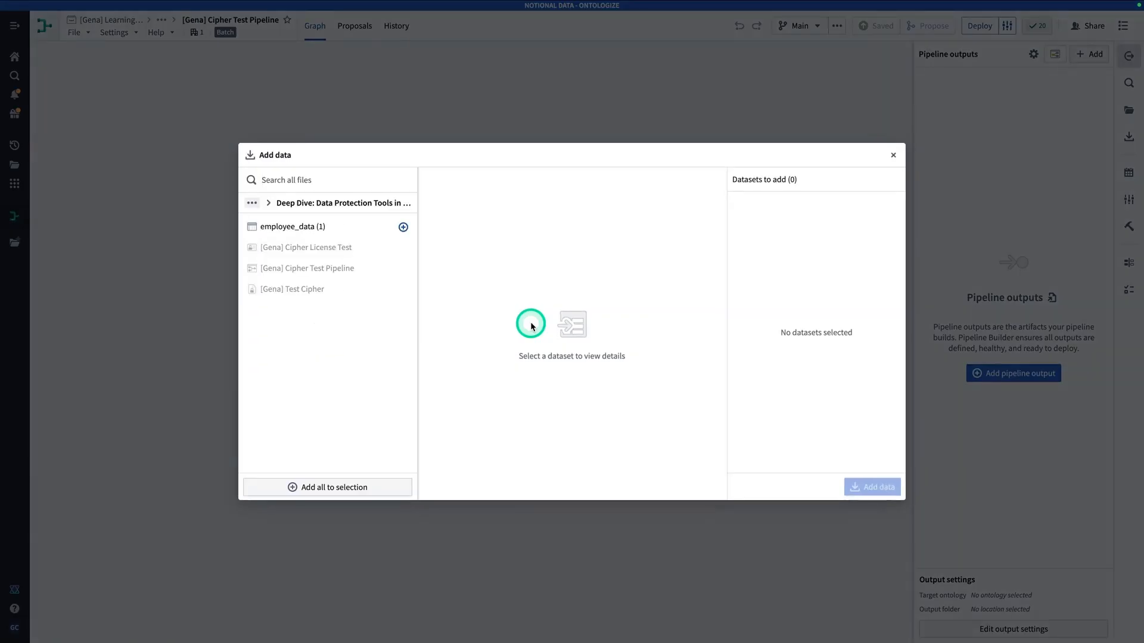
pyautogui.click(404, 227)
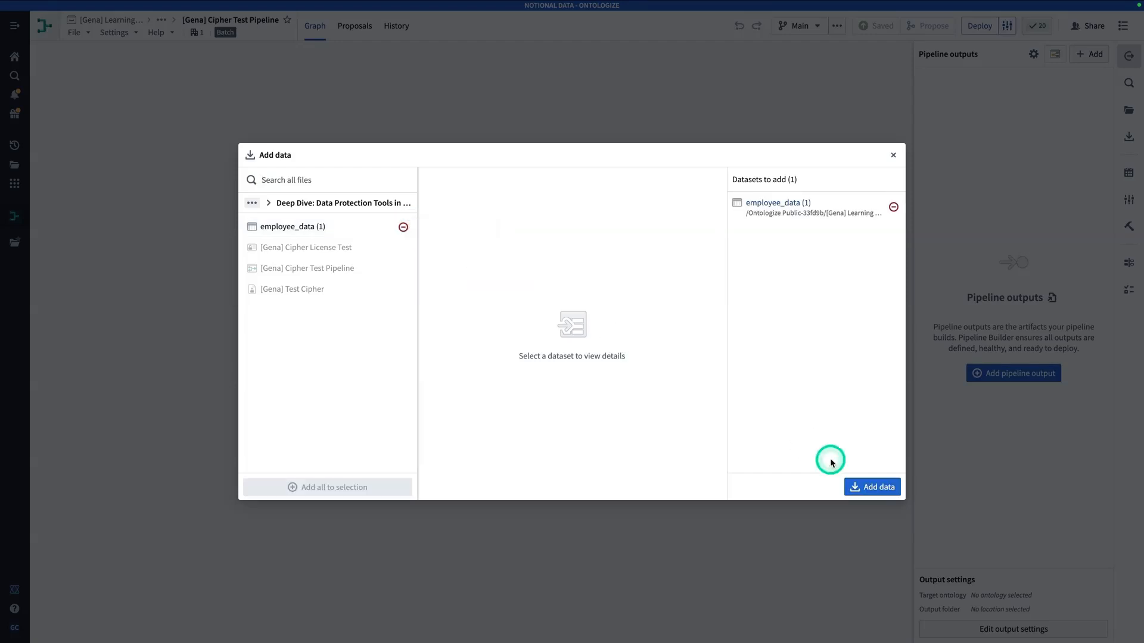
pyautogui.click(873, 487)
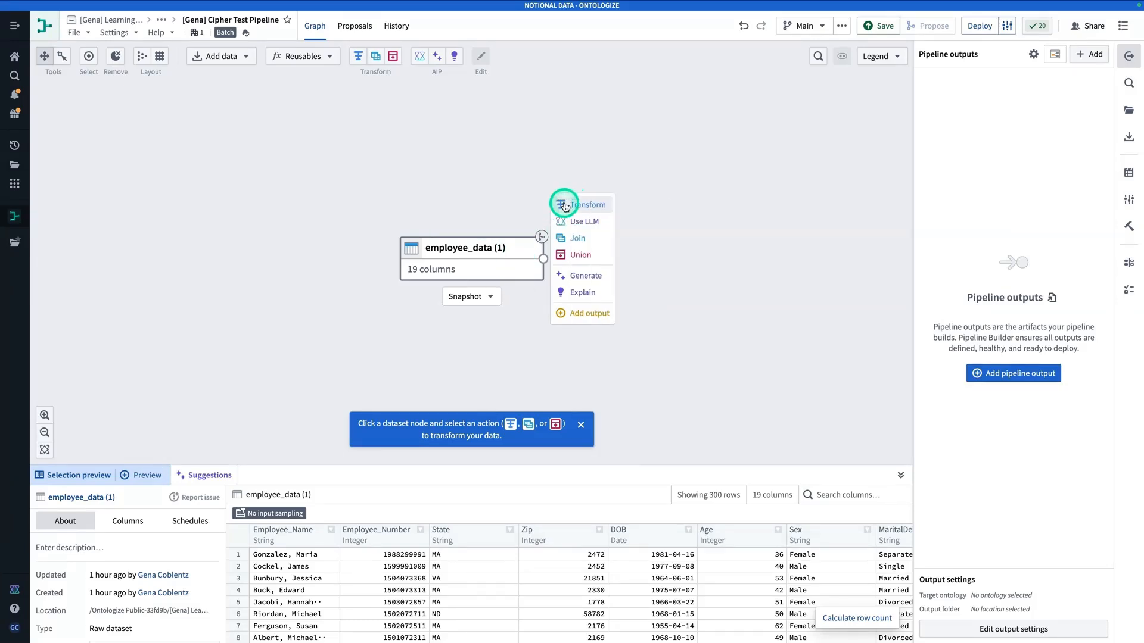
# Add a Cipher encrypt transform to employee_data (1) with the Employee_Name column as its expression
pyautogui.click(565, 206)
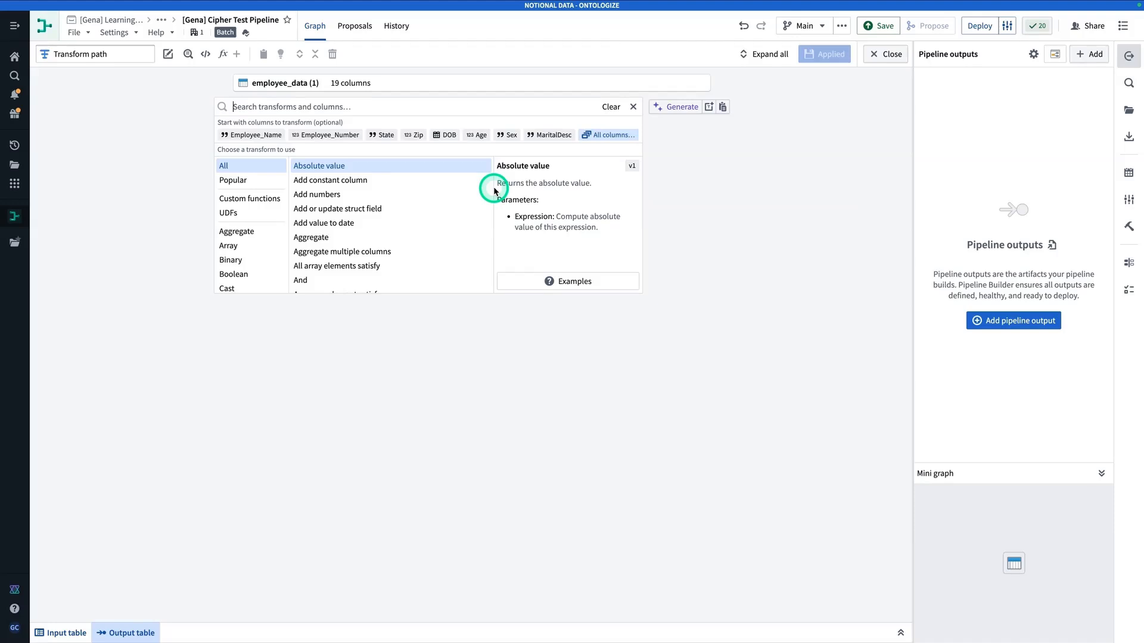
pyautogui.write('cipher')
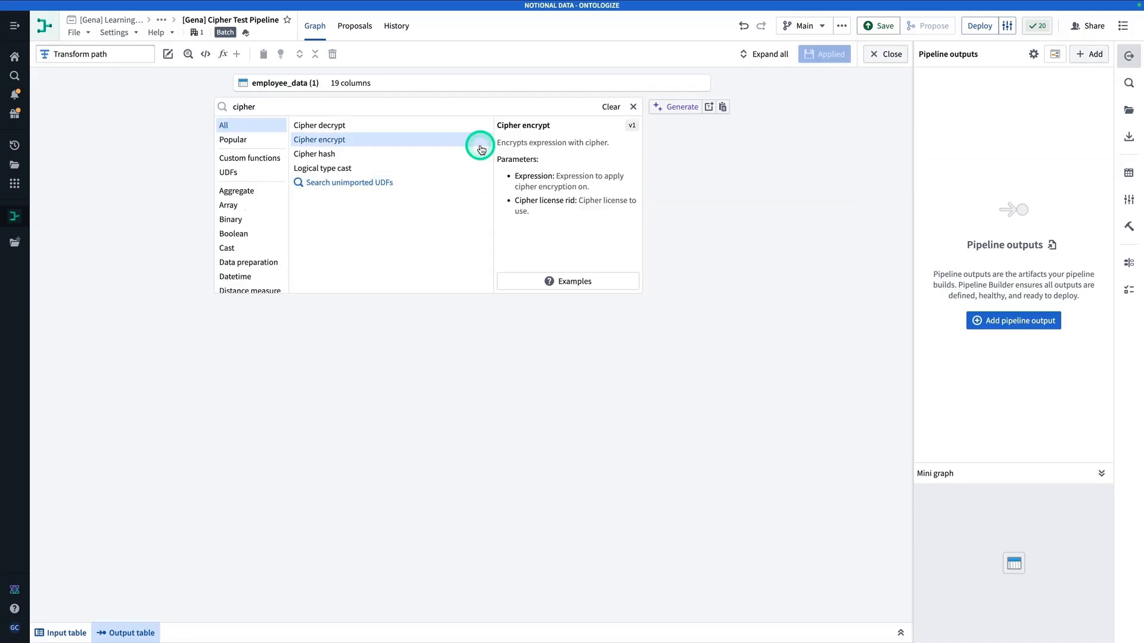
pyautogui.click(476, 149)
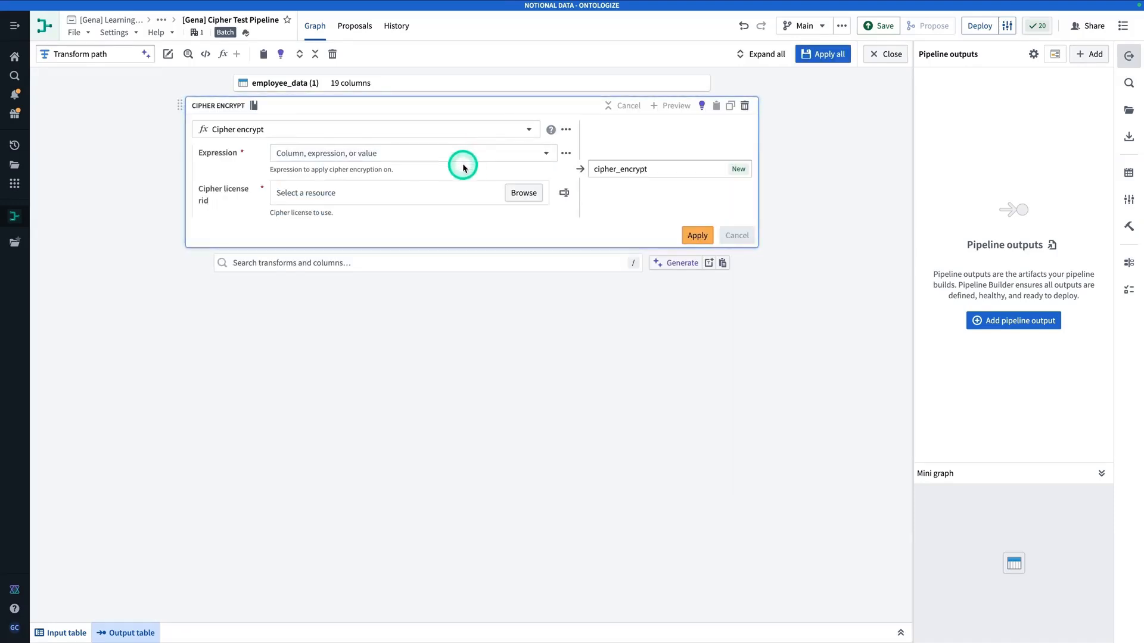
pyautogui.click(449, 152)
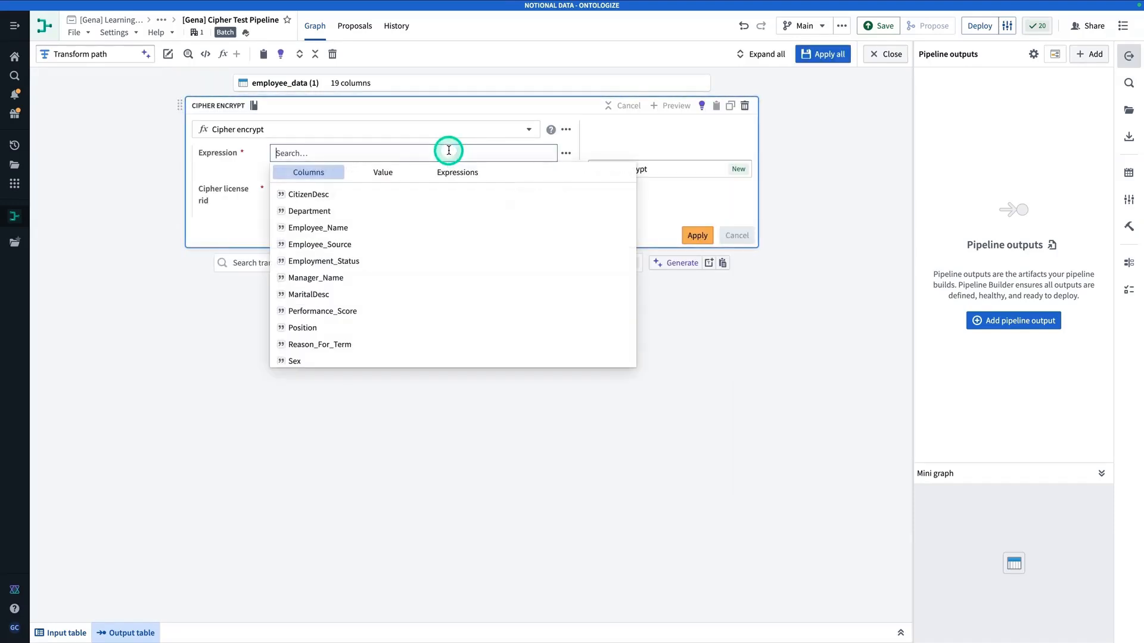
pyautogui.write('e')
pyautogui.click(399, 221)
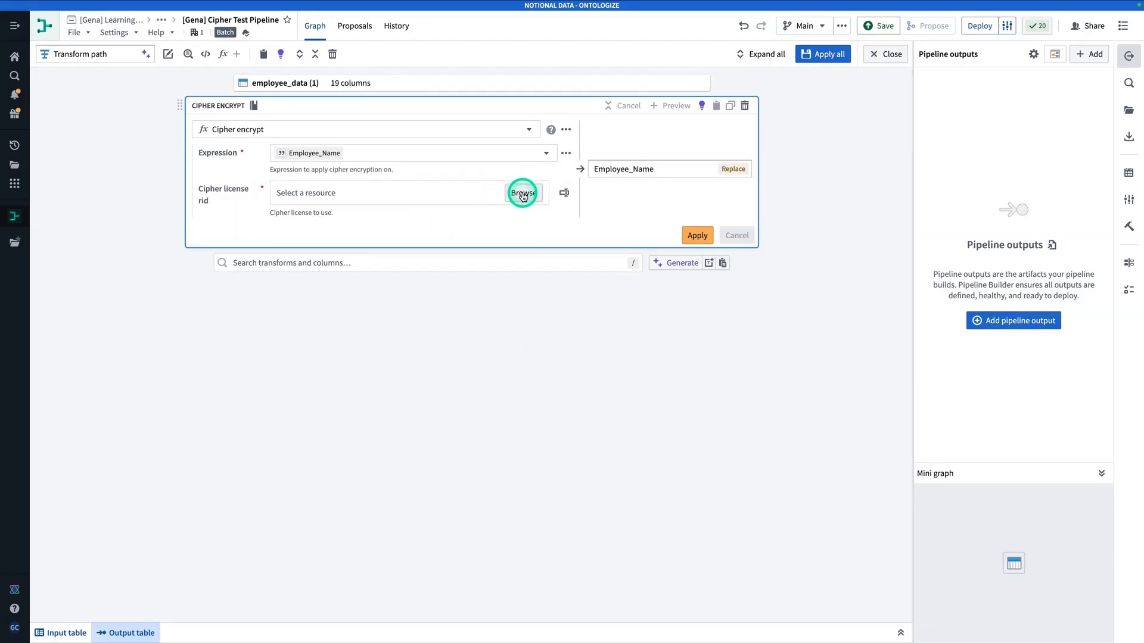
# Assign the Cipher License Test resource to the Cipher encrypt transform and apply it
pyautogui.click(523, 195)
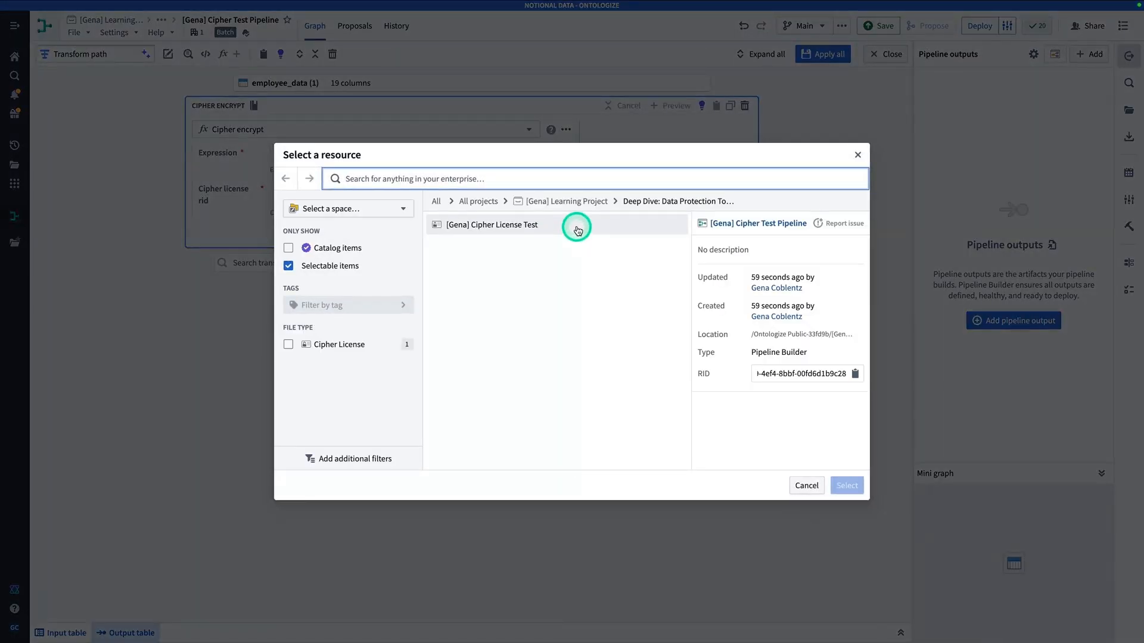
pyautogui.click(577, 230)
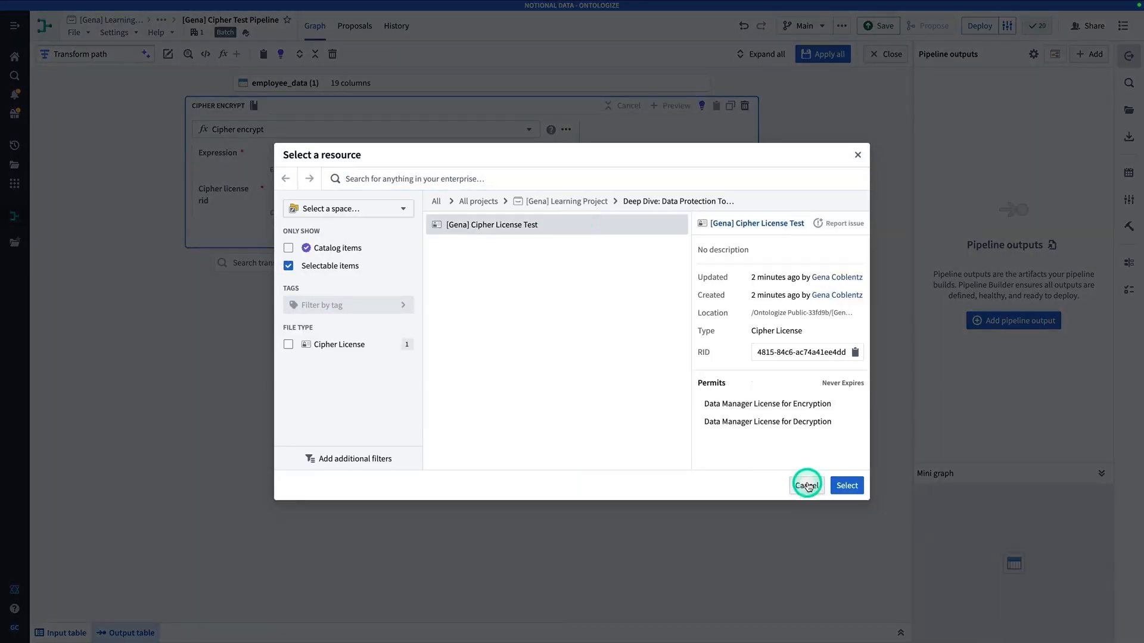
pyautogui.click(849, 488)
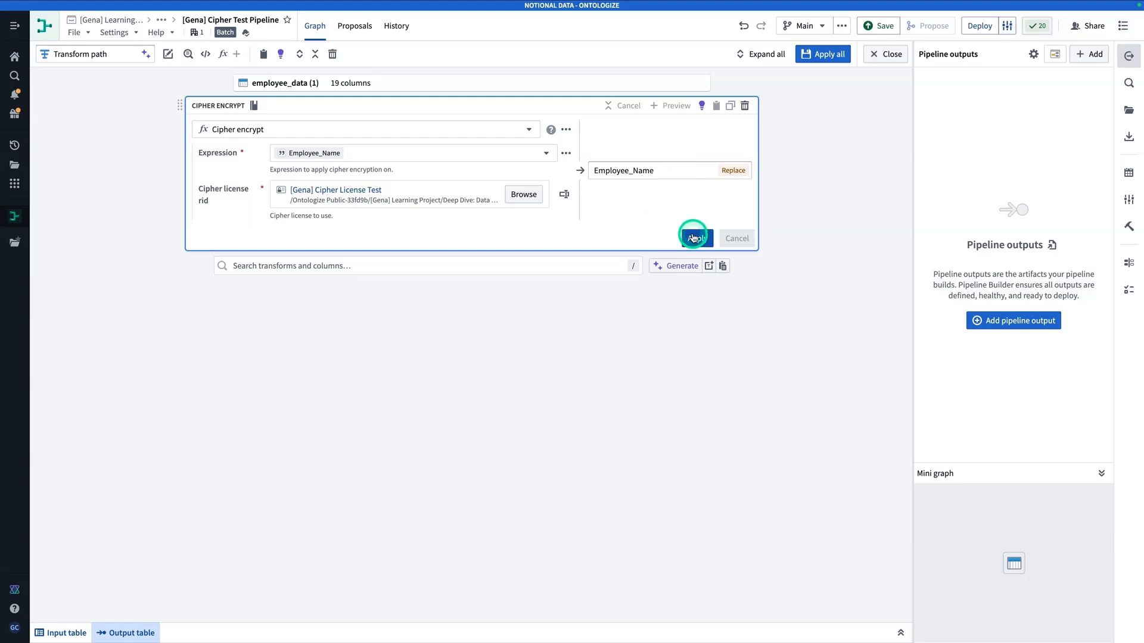
pyautogui.click(697, 238)
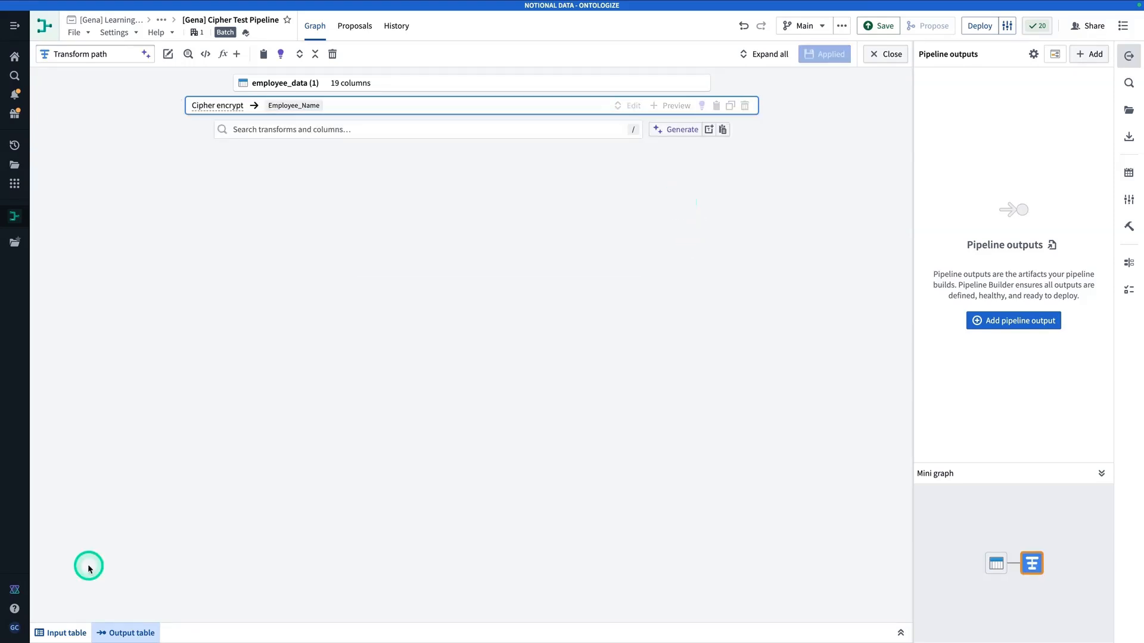
# Preview the transform's output table with a wider Employee_Name column to inspect its values, and return to the pipeline graph
pyautogui.click(63, 633)
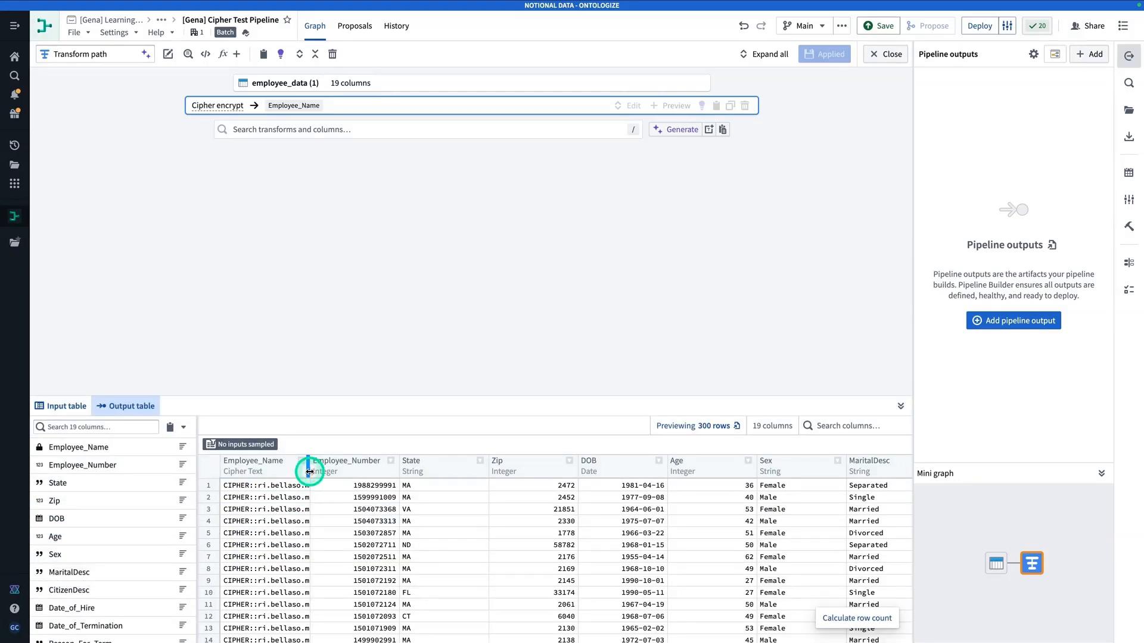
pyautogui.moveTo(311, 468); pyautogui.dragTo(416, 470)
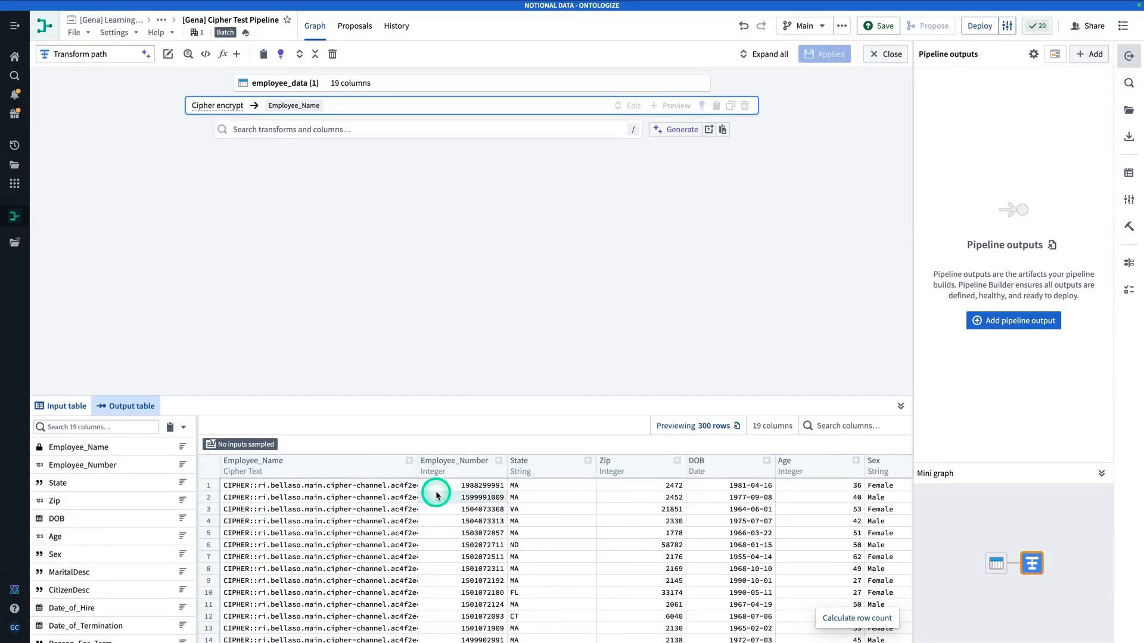
pyautogui.click(361, 499)
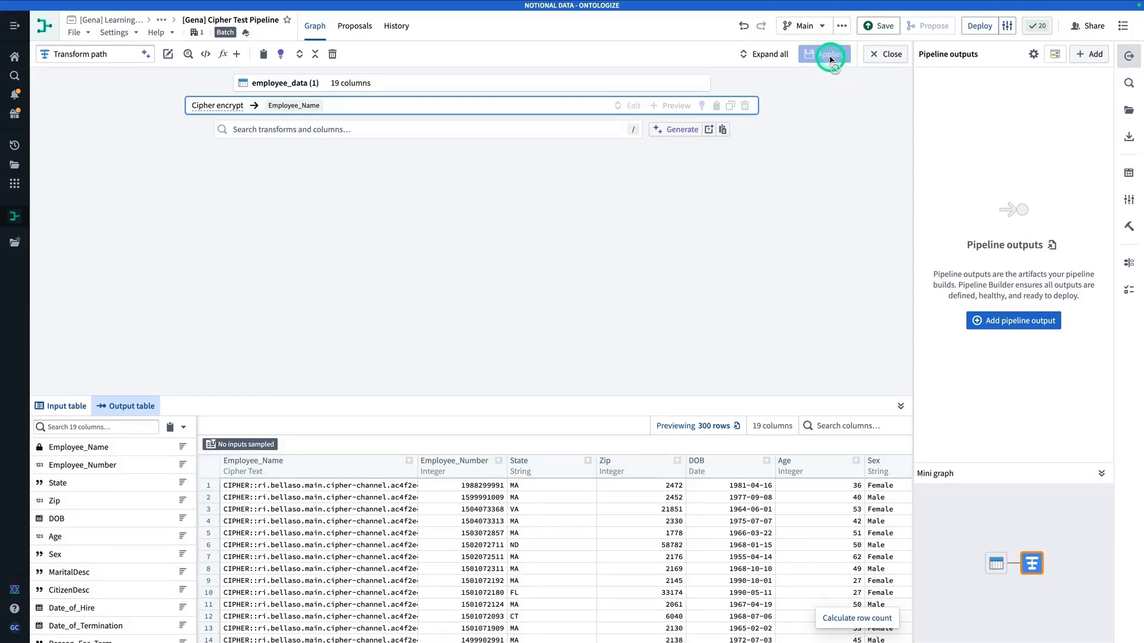
pyautogui.click(883, 55)
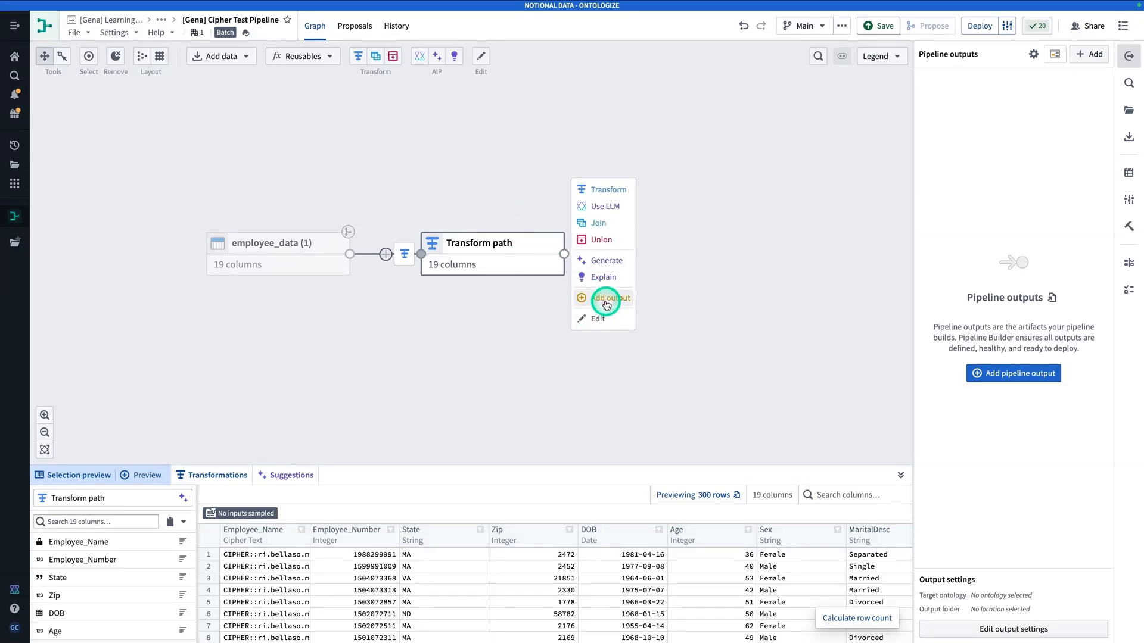
# Add a new dataset output to the transform path, named with the author's bracketed first name plus "Encrypted Employee Data"
pyautogui.click(607, 301)
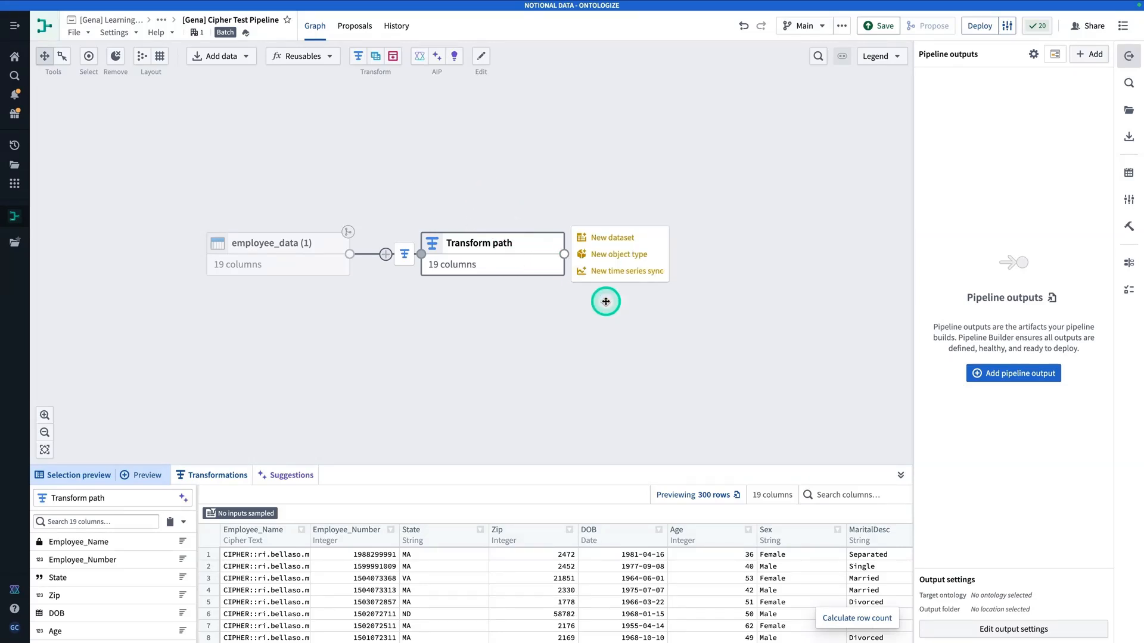
pyautogui.click(607, 239)
pyautogui.click(974, 78)
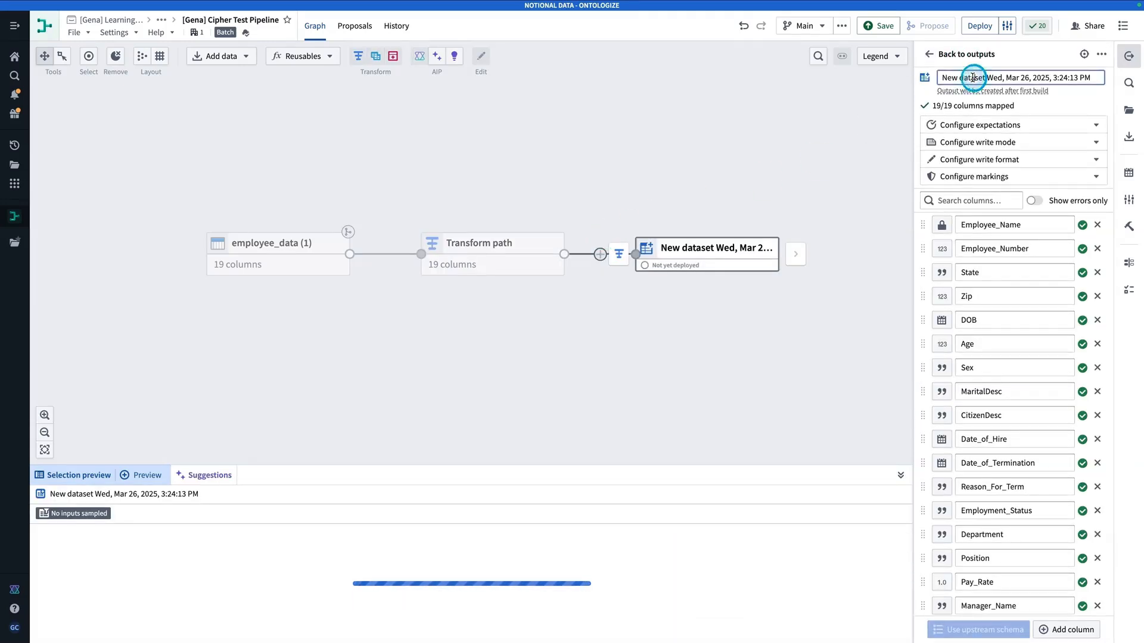
pyautogui.tripleClick(972, 78)
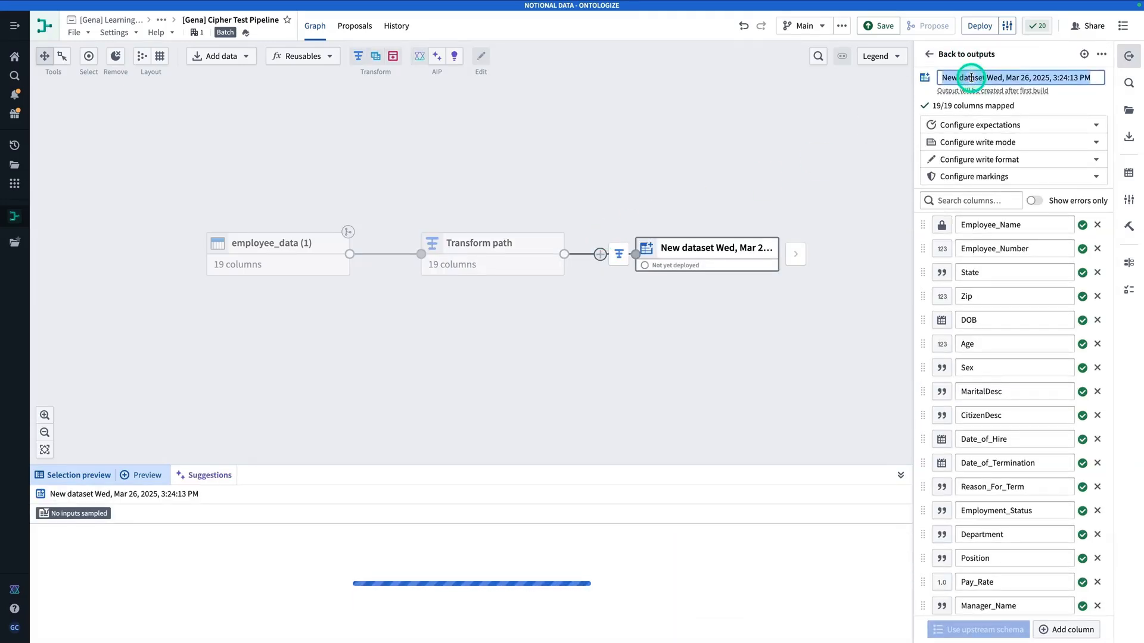
pyautogui.write('[Gena')
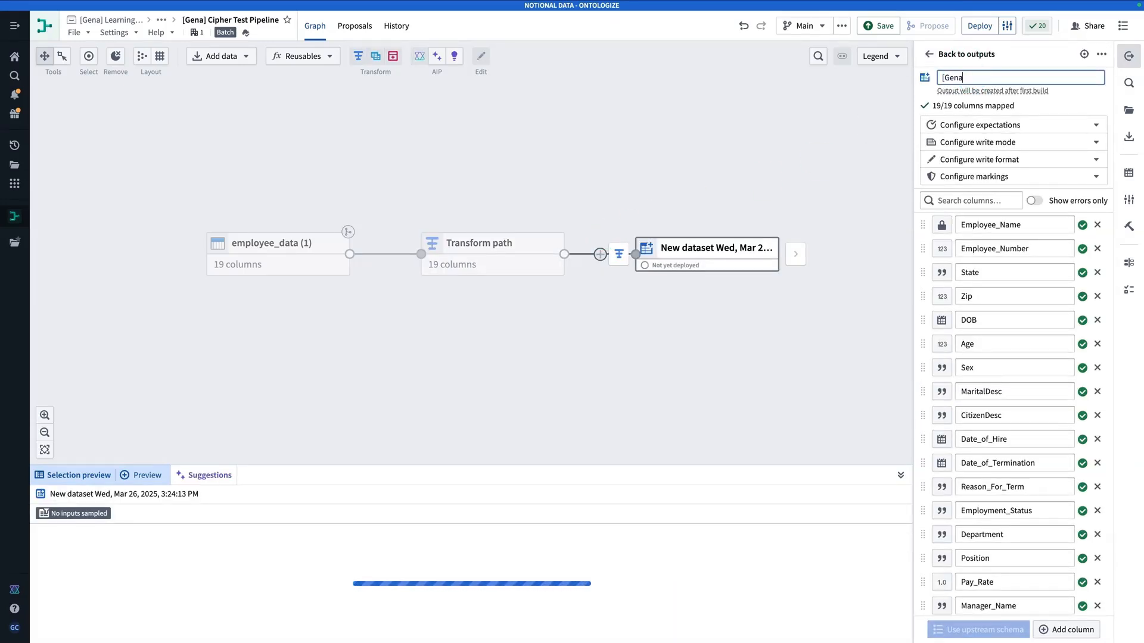
pyautogui.write('] Encrypted Employee Data')
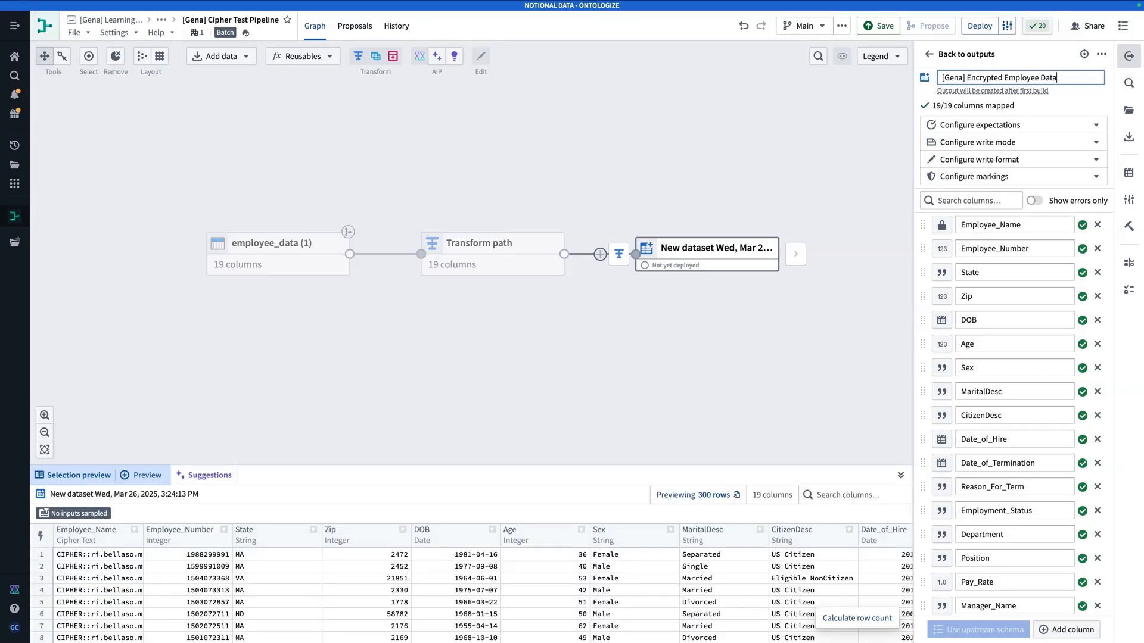
# Save the pipeline and deploy it with the Encrypted Employee Data output selected for building
pyautogui.click(879, 26)
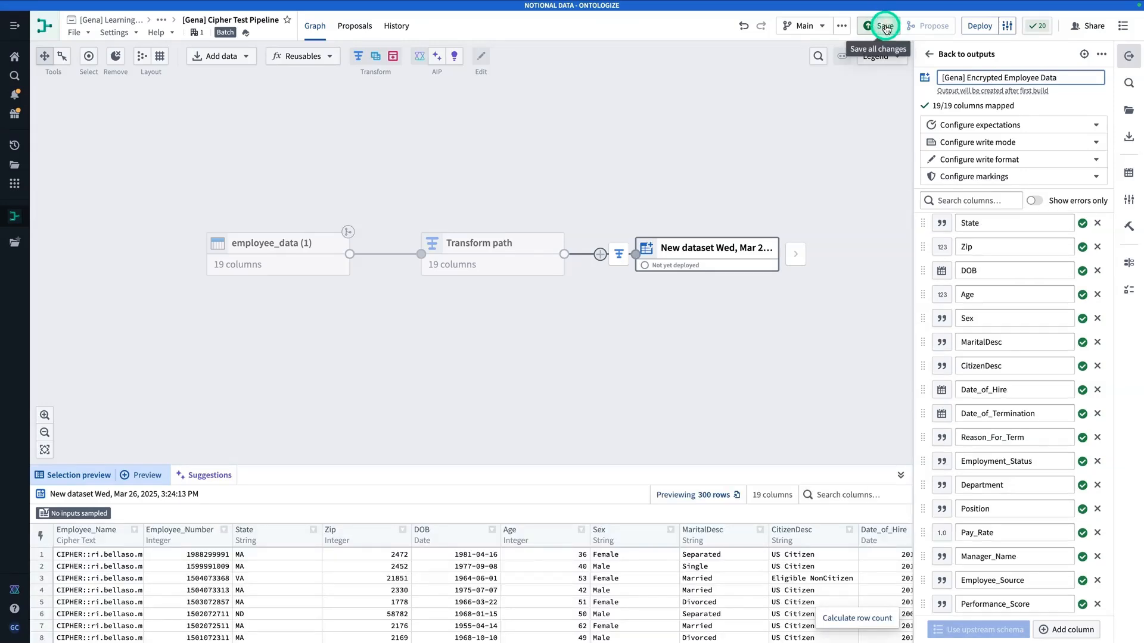
pyautogui.click(972, 28)
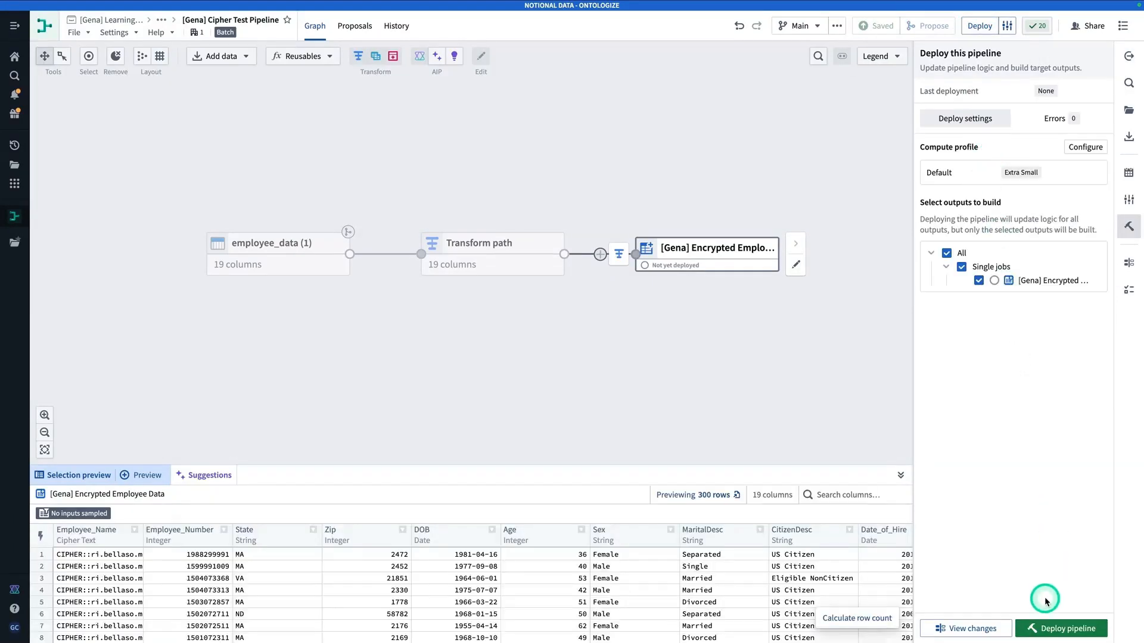
pyautogui.click(1050, 630)
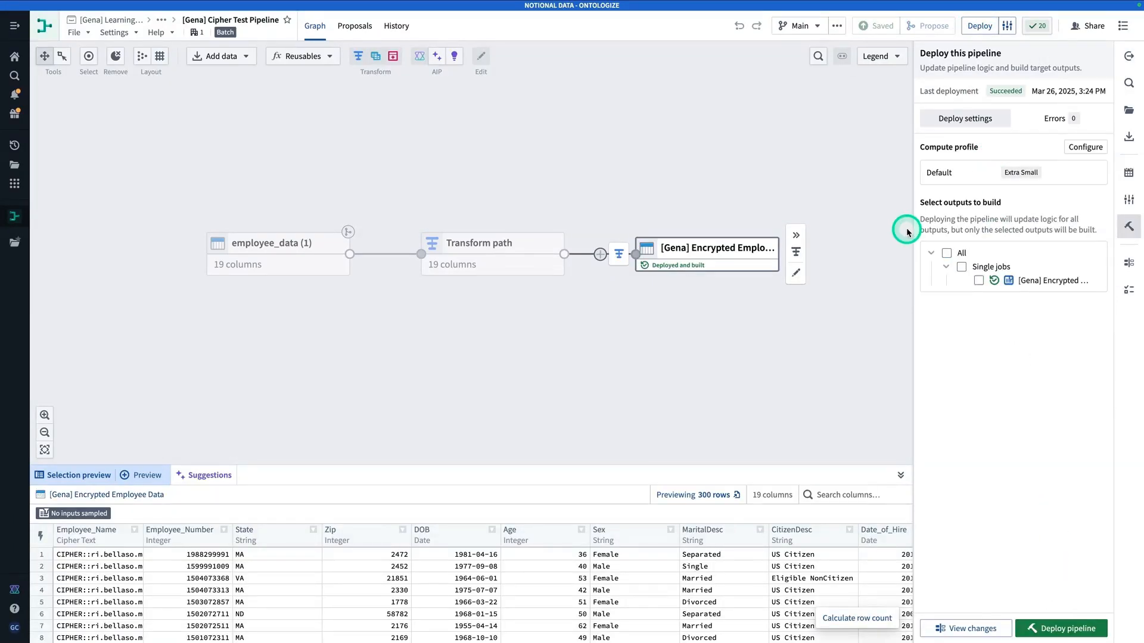
# Open the built Encrypted Employee Data dataset and widen its Employee_Name column to examine the stored values
pyautogui.rightClick(723, 261)
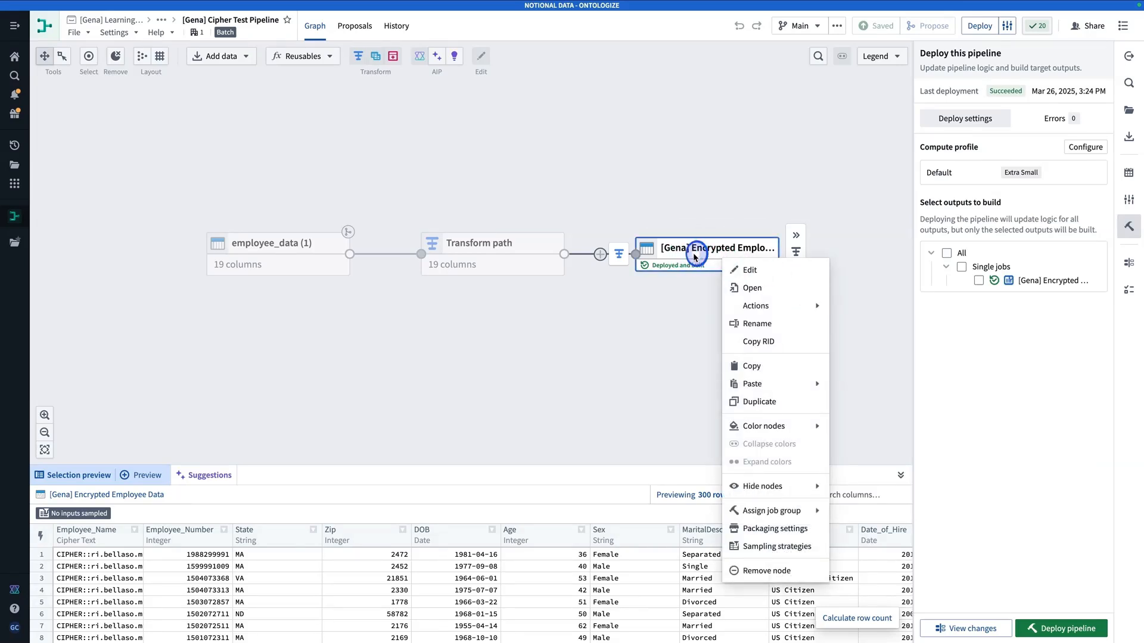
pyautogui.click(820, 290)
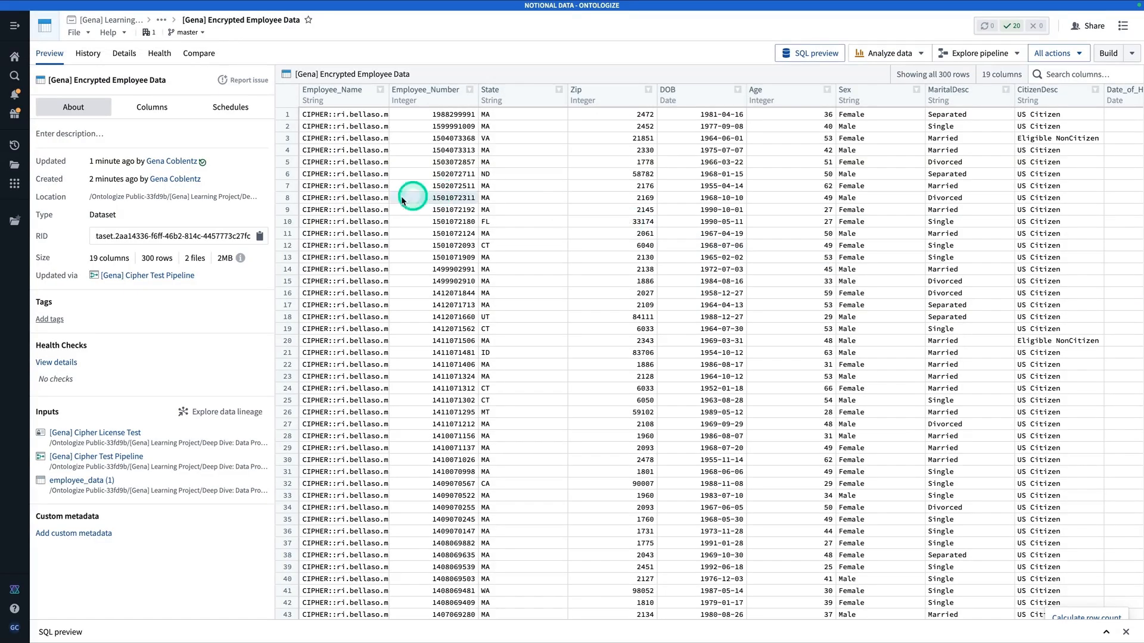
pyautogui.moveTo(388, 102); pyautogui.dragTo(471, 98)
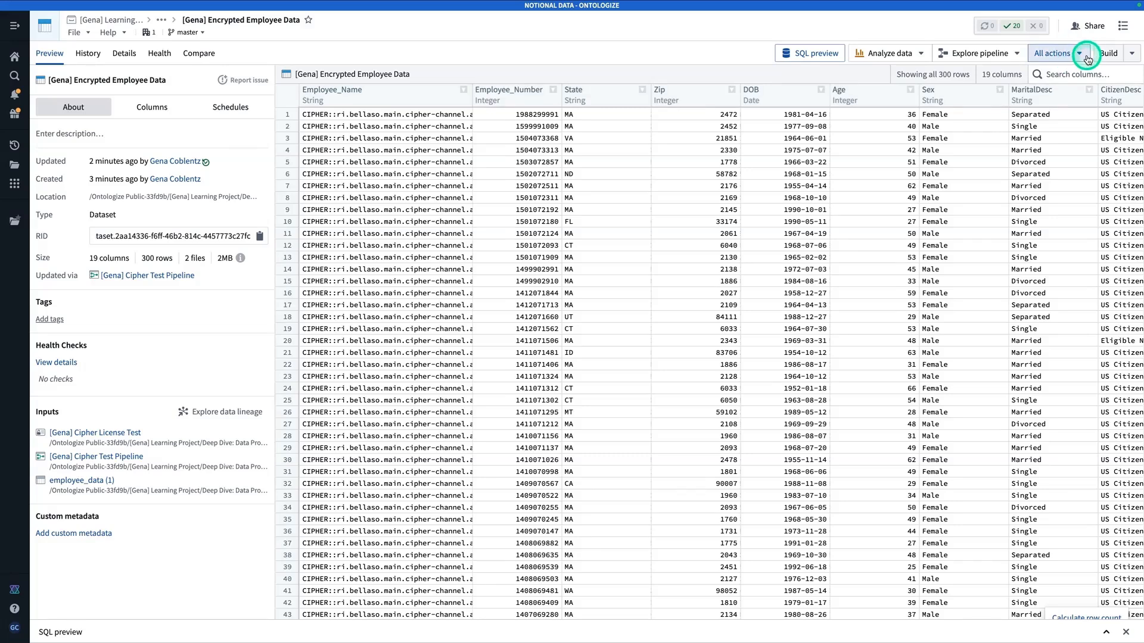
# Start creating an object type from the Encrypted Employee Data dataset, keeping it as the existing datasource and accepting the default metadata
pyautogui.click(1086, 58)
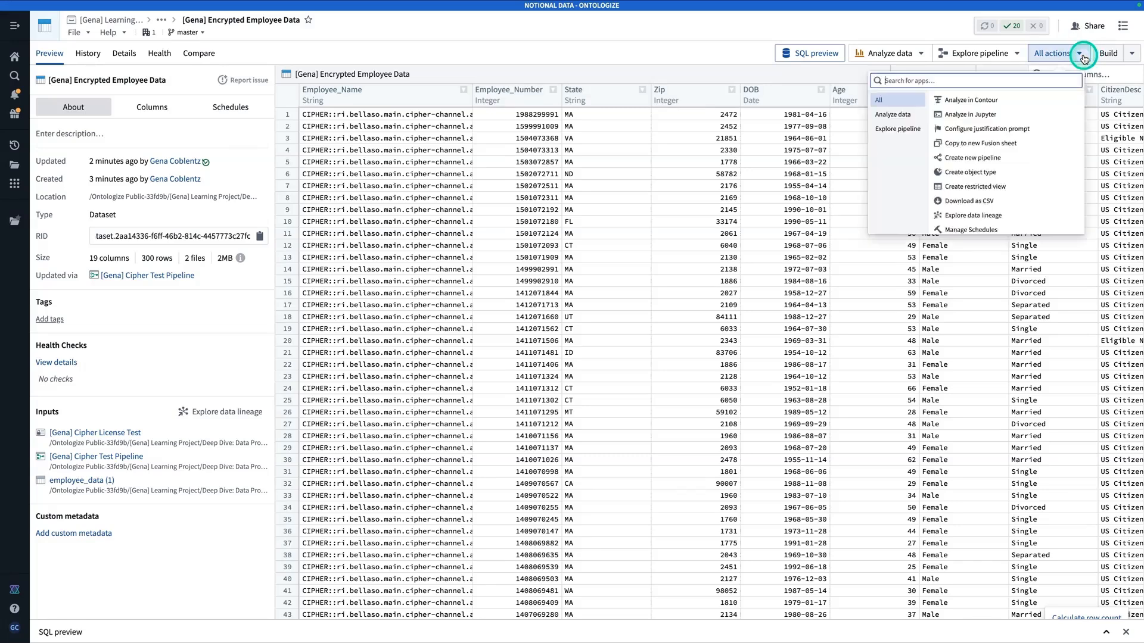
pyautogui.click(997, 202)
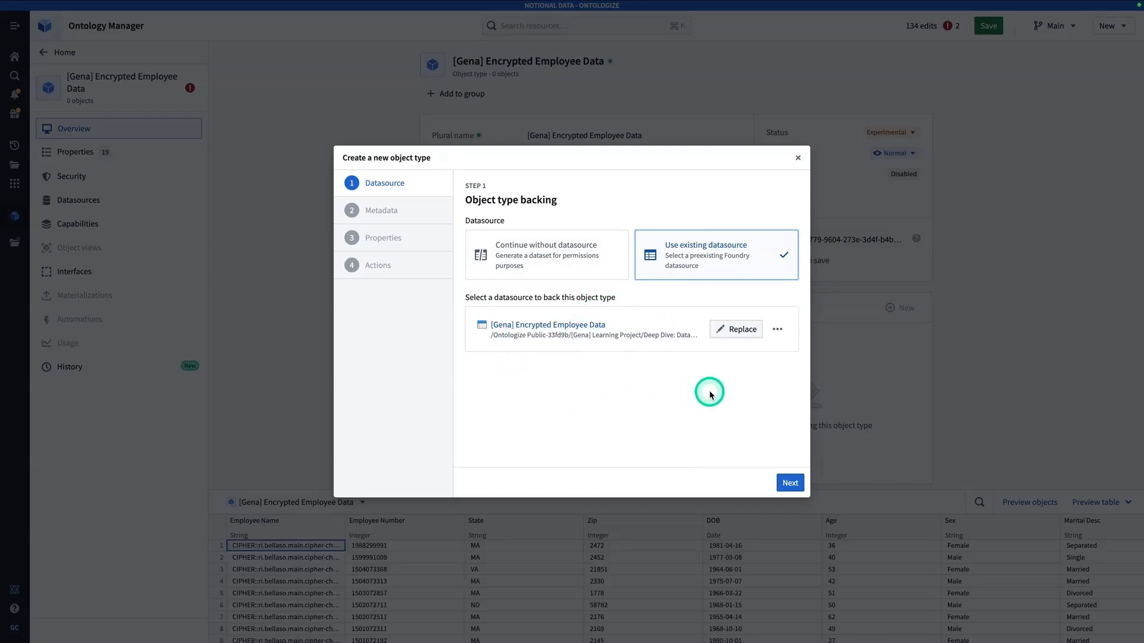
pyautogui.click(791, 484)
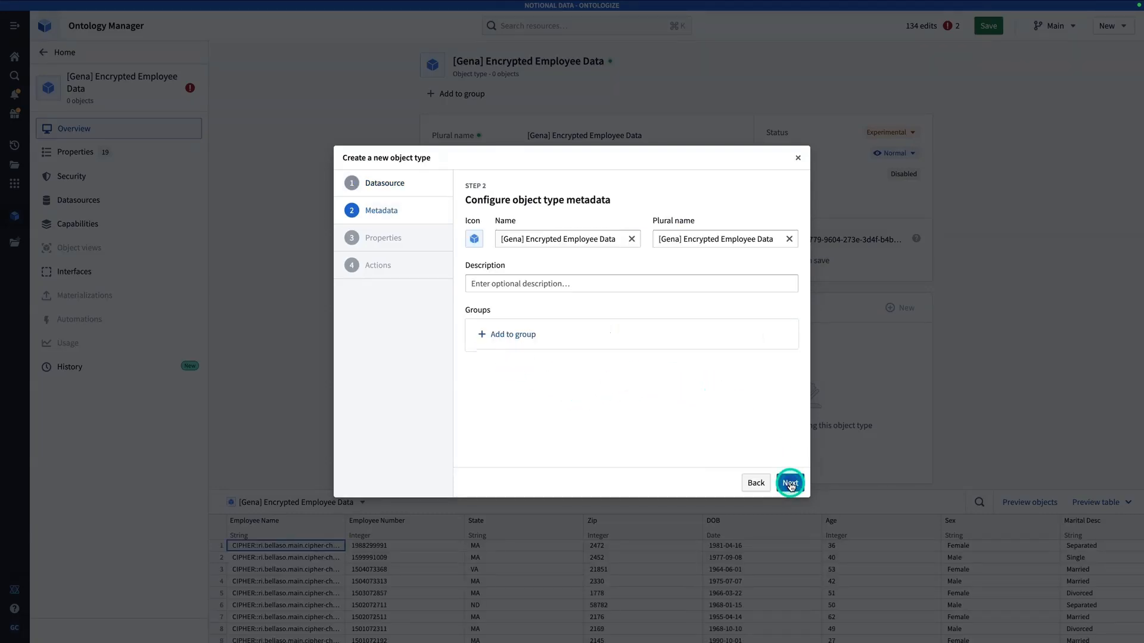
pyautogui.click(790, 484)
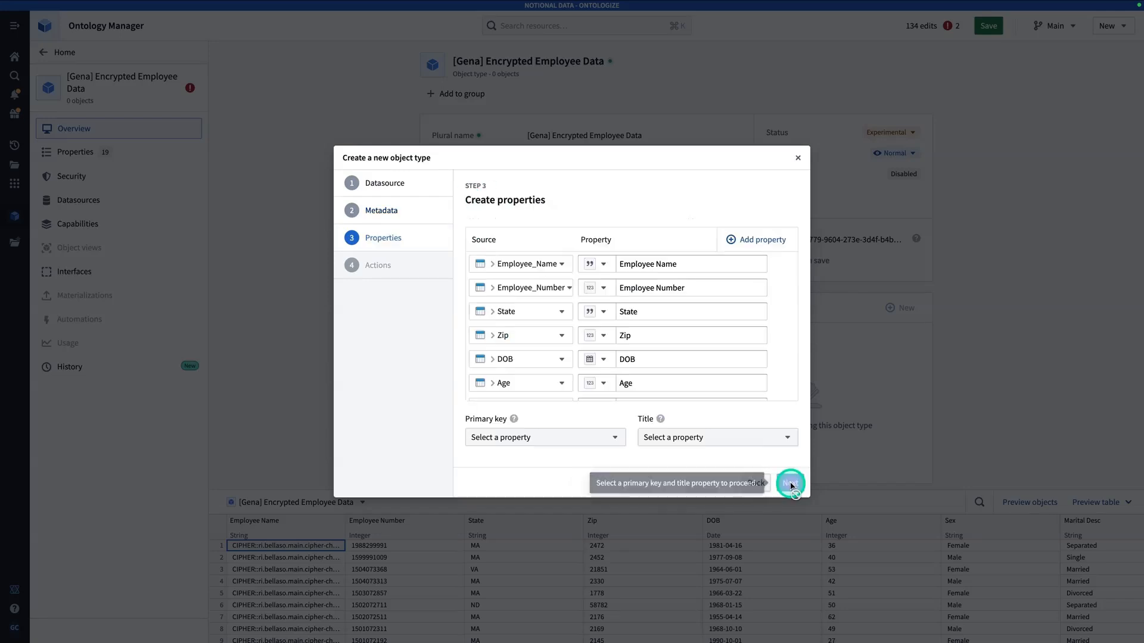
# Set Employee Number as both primary key and title, and create the object type without generating any action types
pyautogui.scroll(-5, 605, 357)
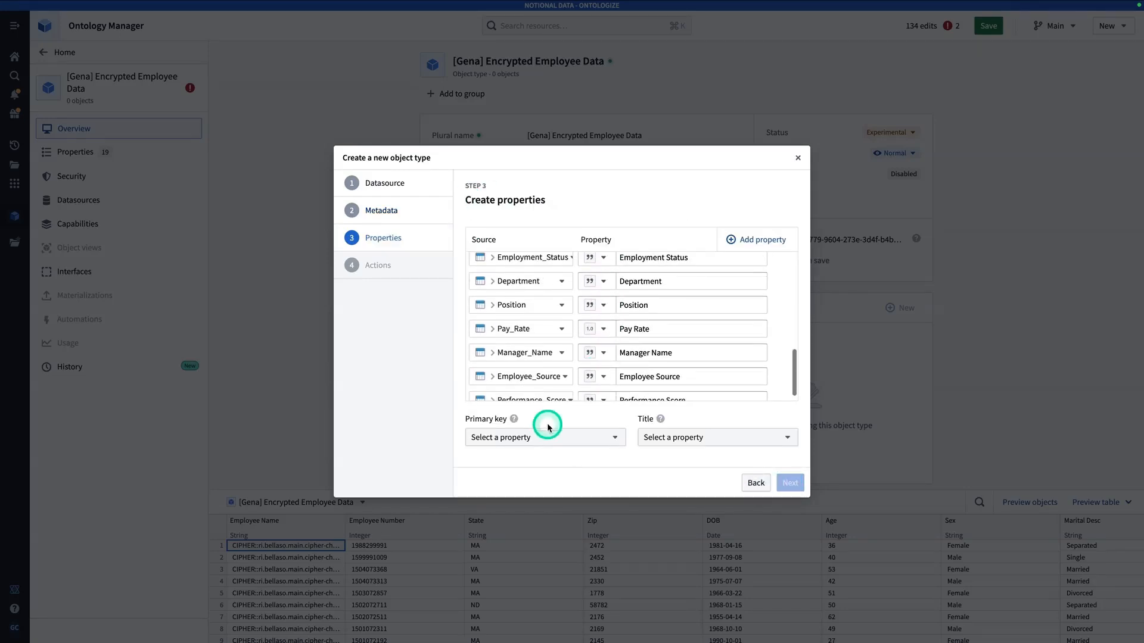
pyautogui.click(557, 438)
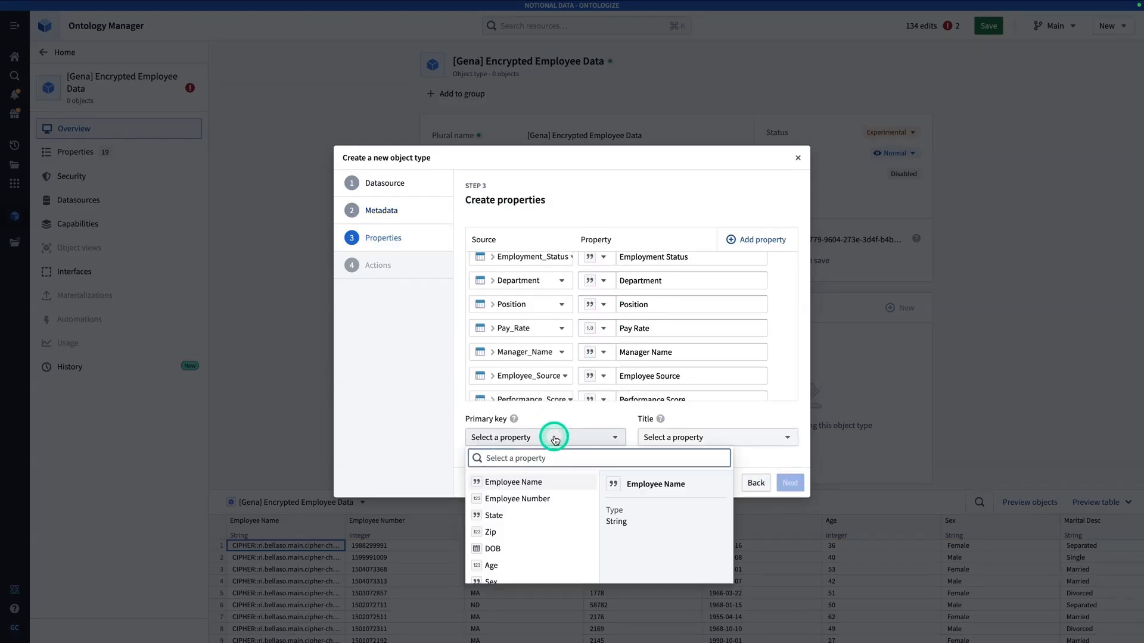
pyautogui.click(560, 499)
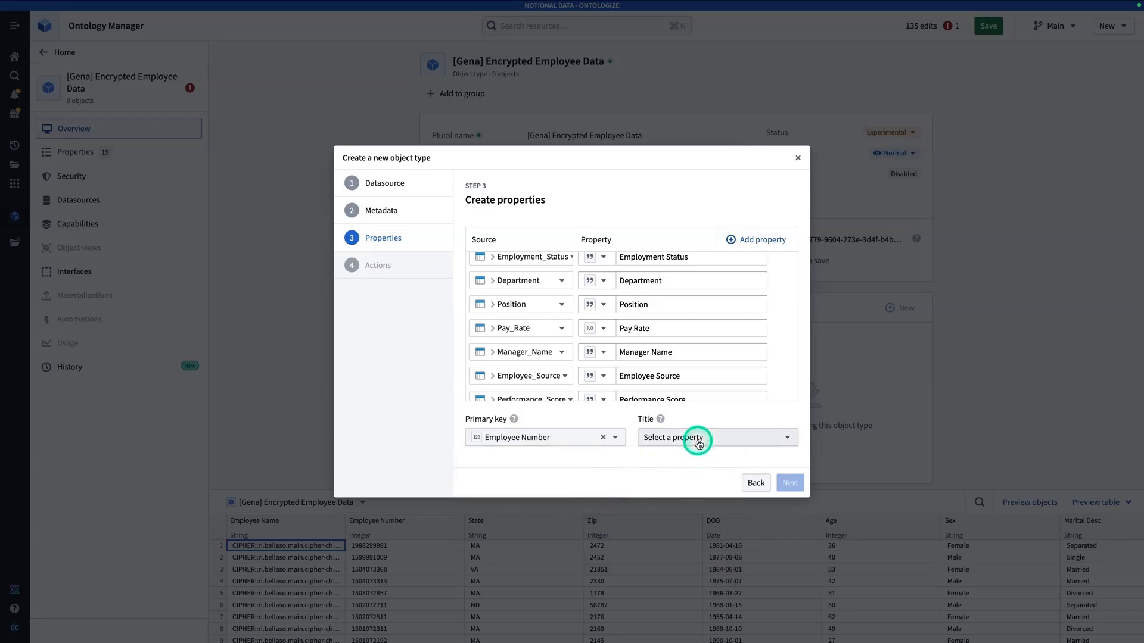
pyautogui.click(698, 441)
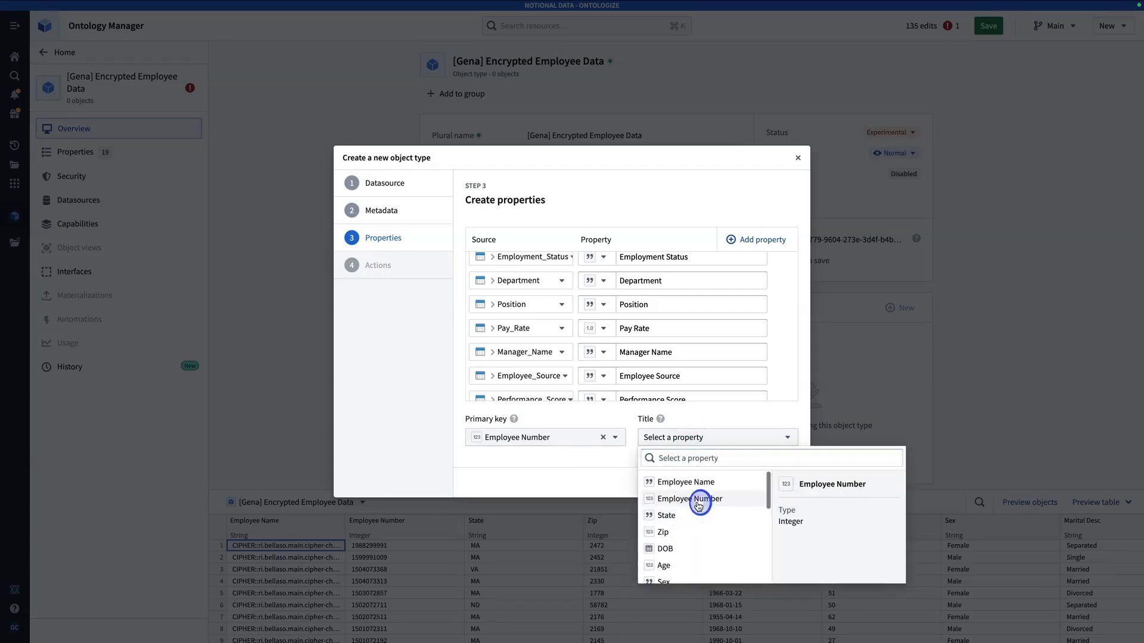
pyautogui.click(698, 500)
pyautogui.click(787, 481)
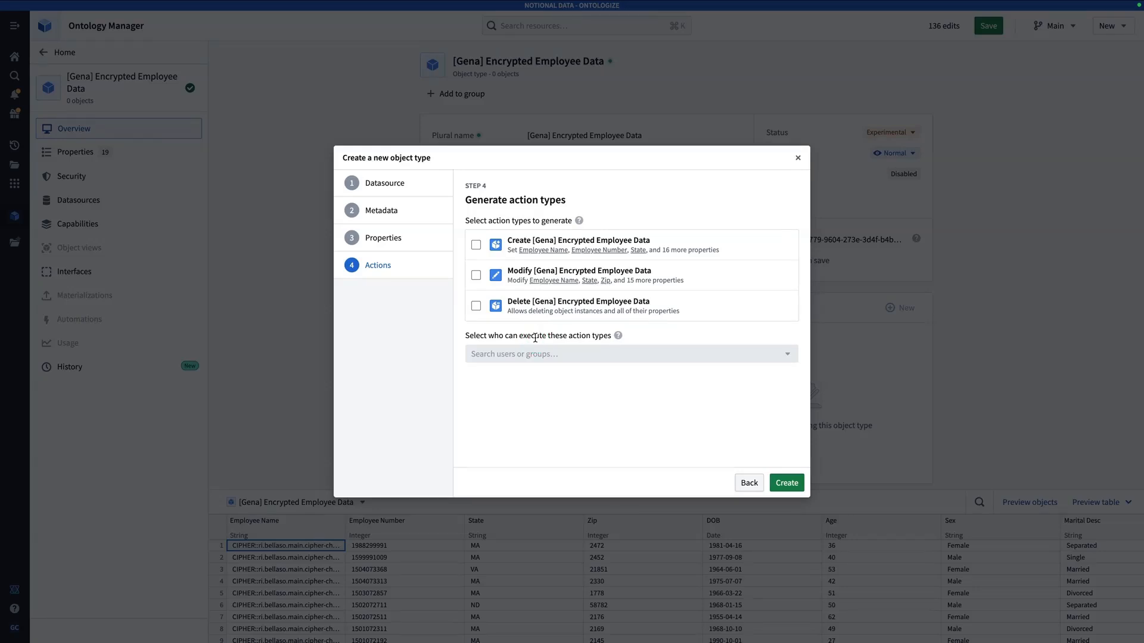
pyautogui.click(788, 484)
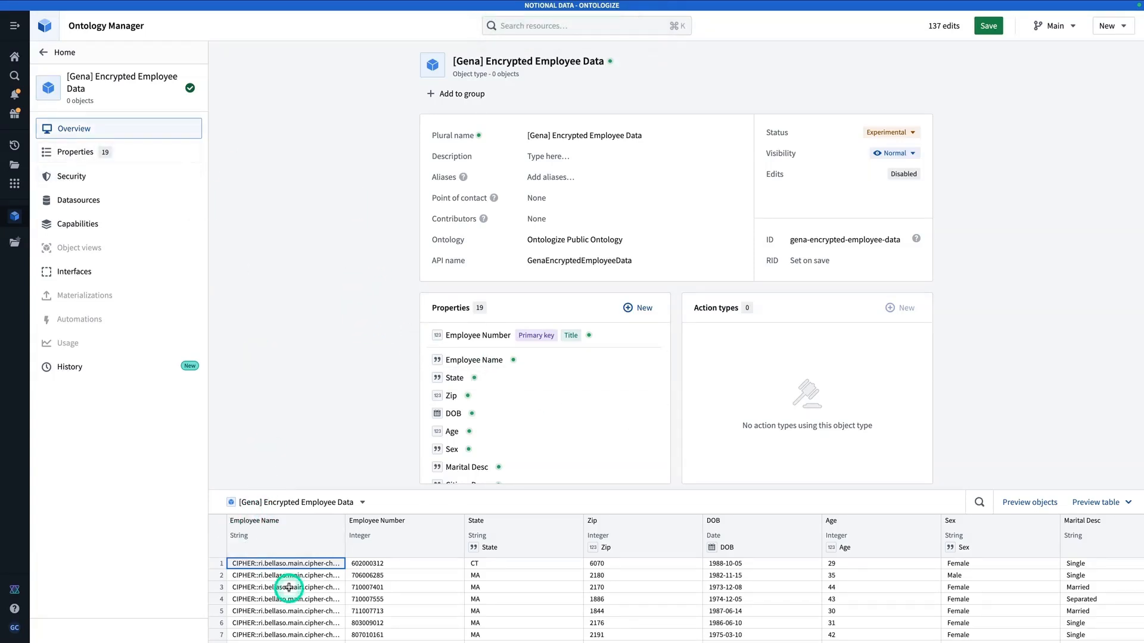
# Change the base type of the object type's Employee Name property to Cipher text
pyautogui.click(100, 160)
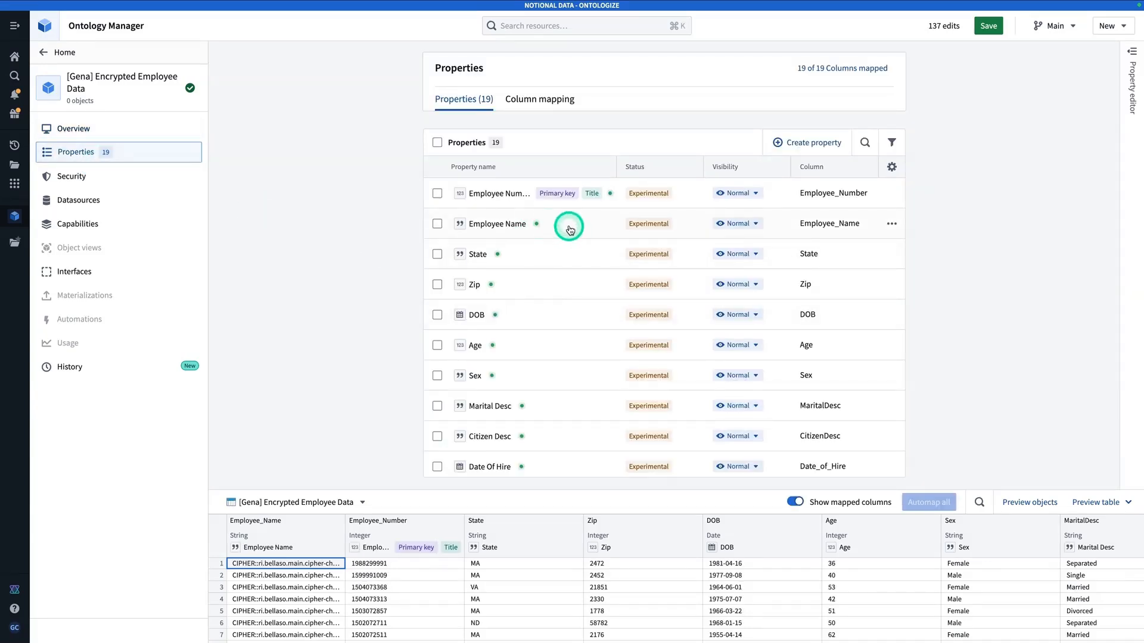
pyautogui.click(569, 232)
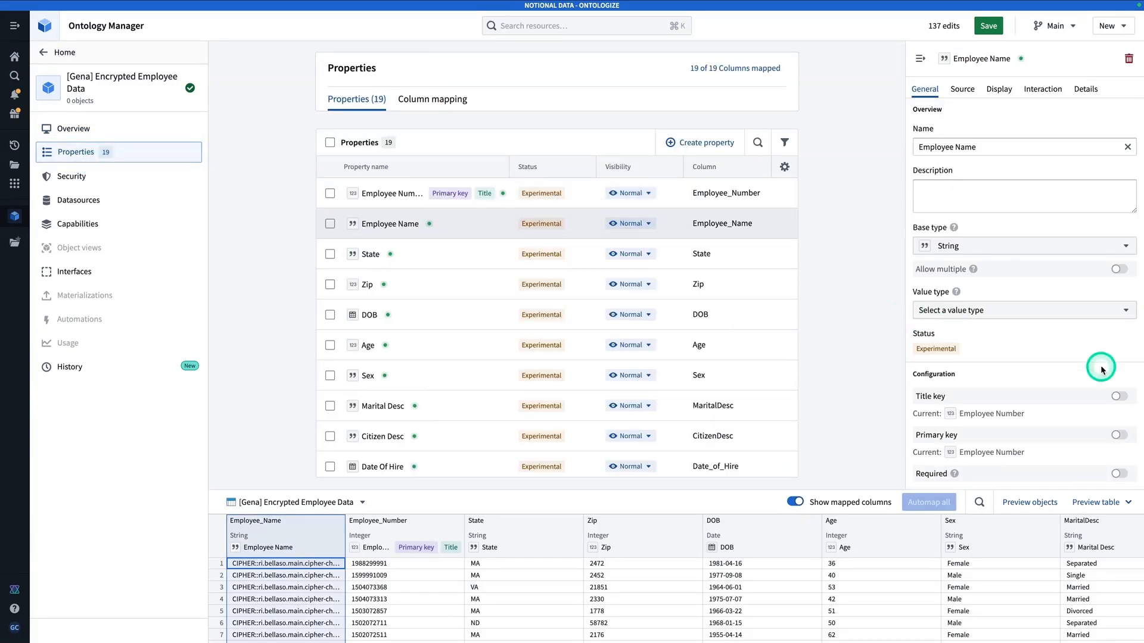
pyautogui.click(1019, 247)
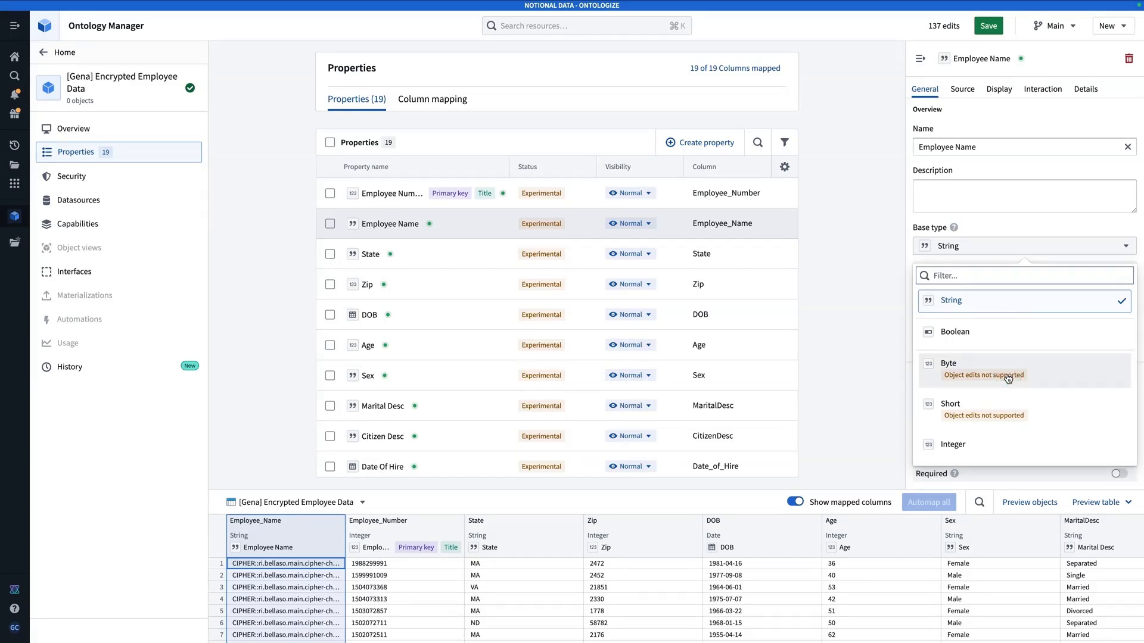
pyautogui.scroll(-10, 1007, 377)
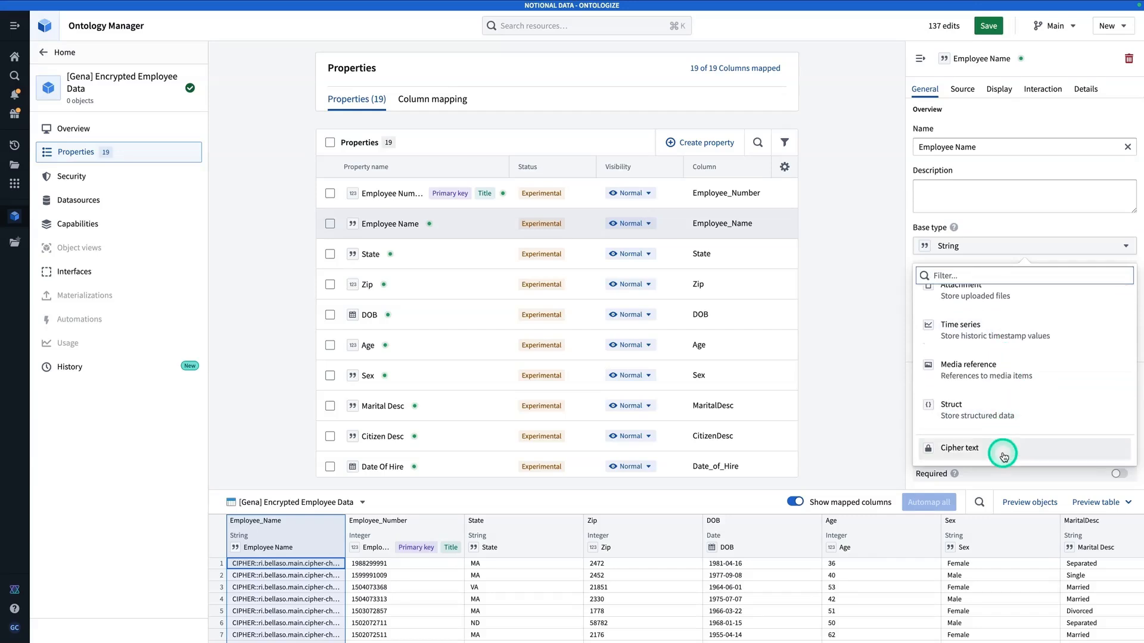
pyautogui.click(1005, 451)
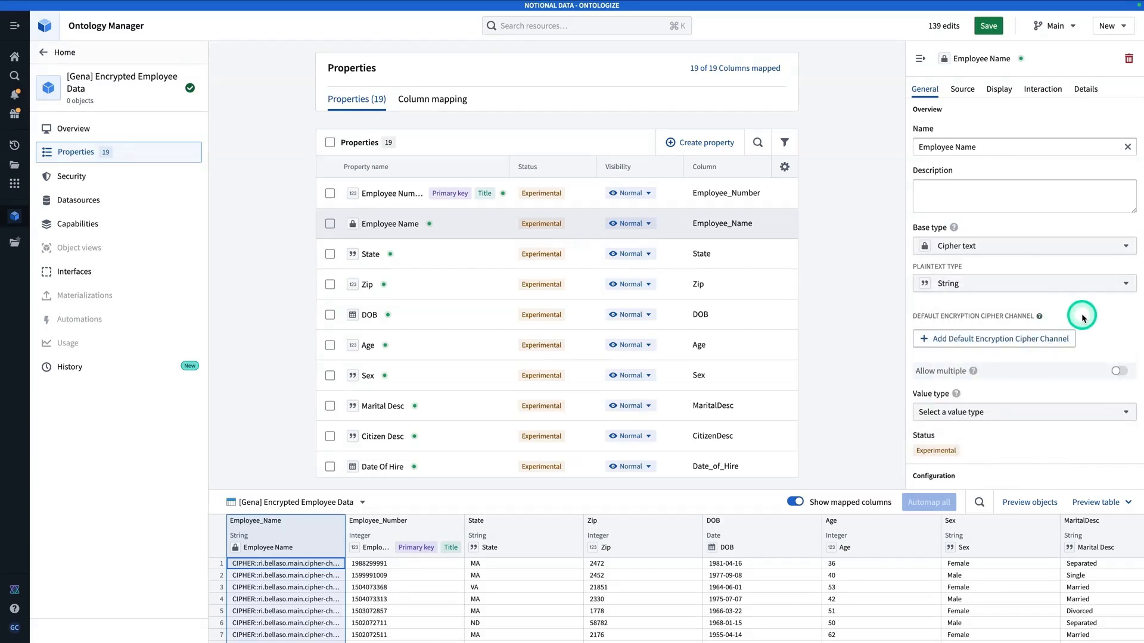
# Assign the Test Cipher channel from the Deep Dive: Data Protection Tools in Foundry folder as Employee Name's default encryption channel
pyautogui.click(1027, 347)
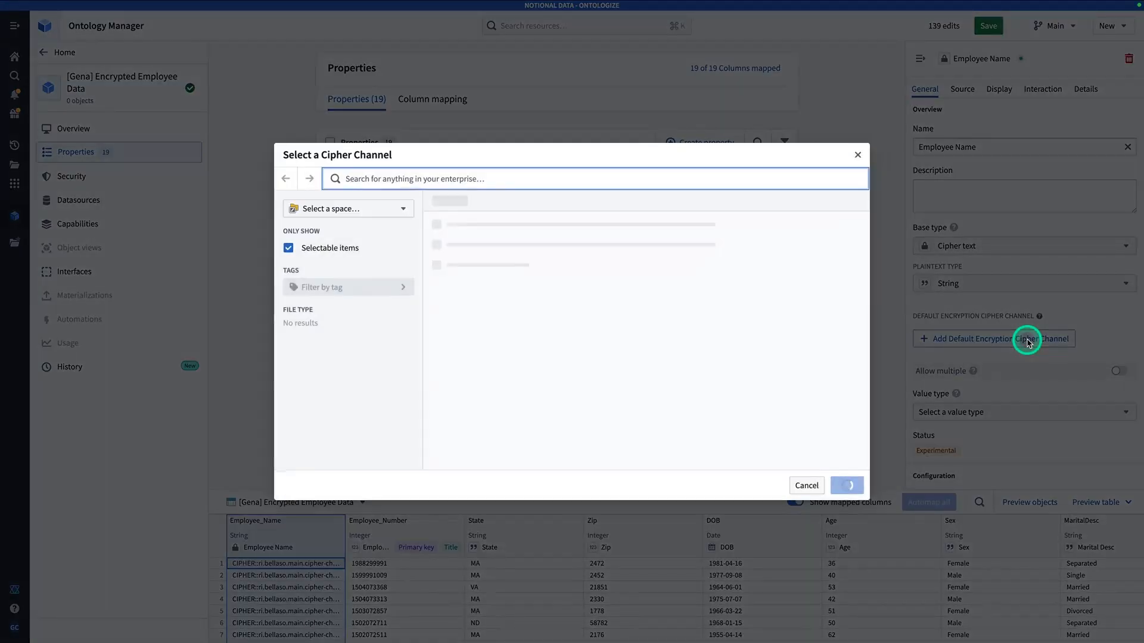
pyautogui.click(529, 281)
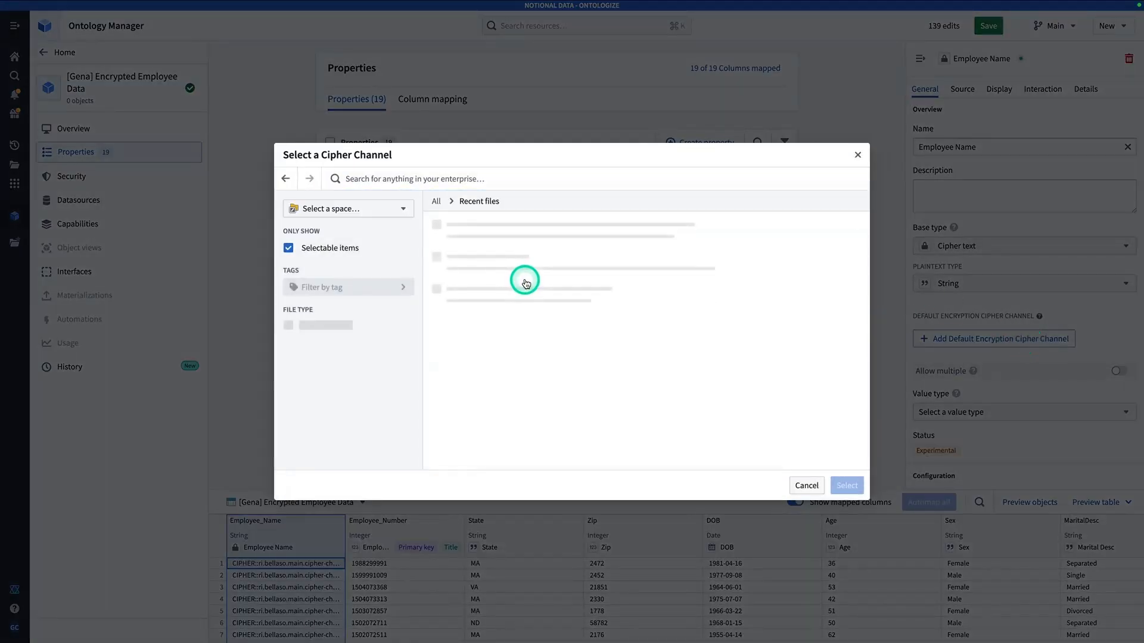
pyautogui.click(645, 232)
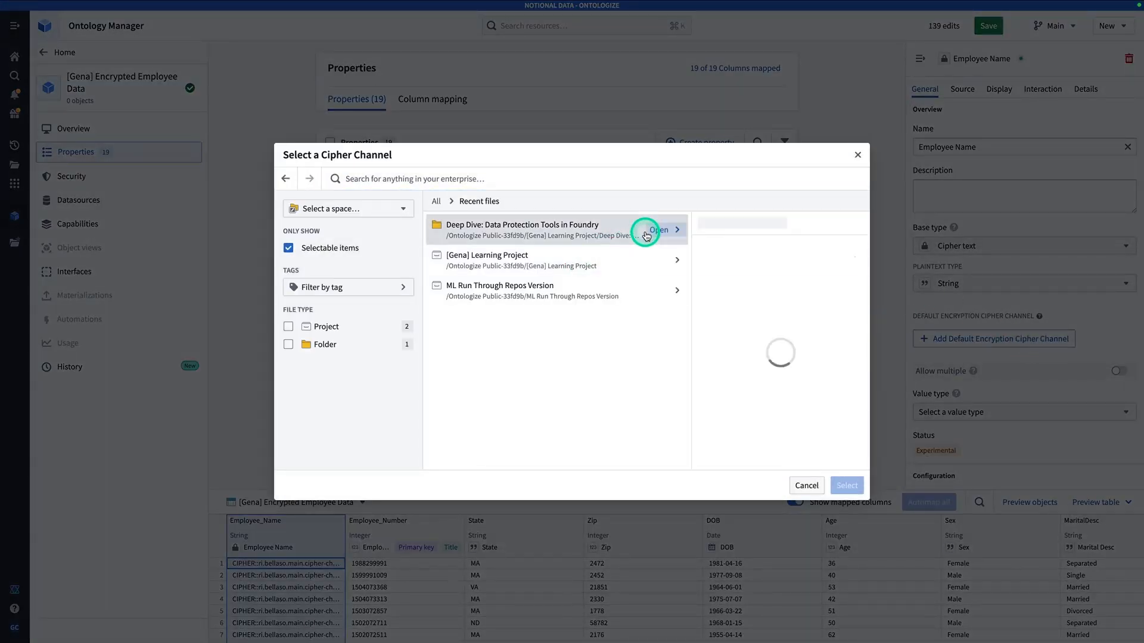
pyautogui.click(657, 230)
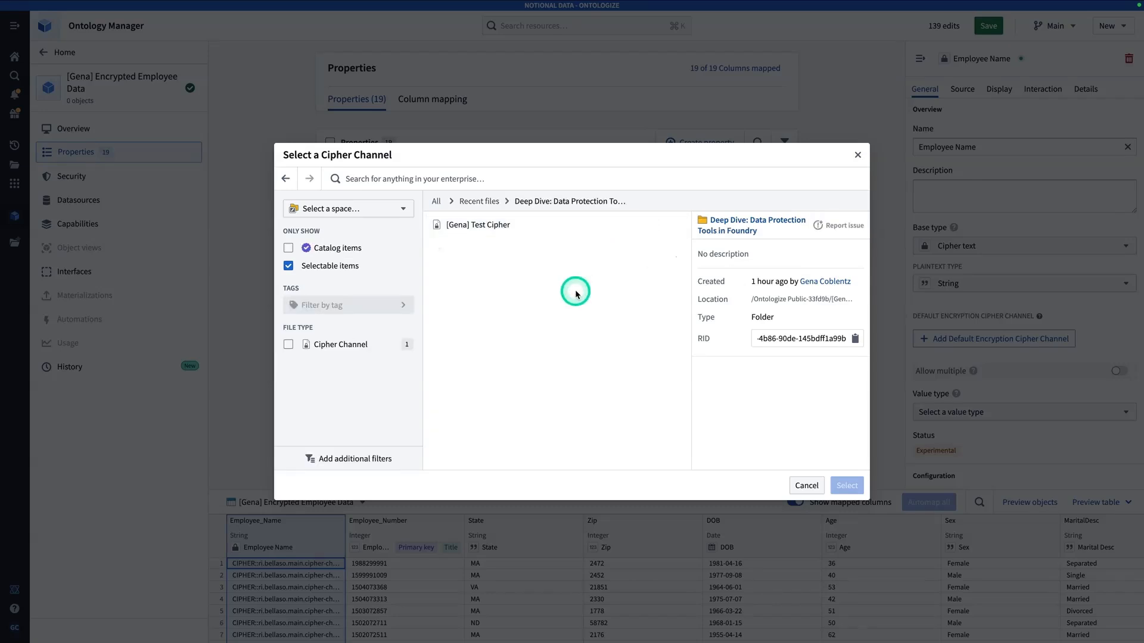
pyautogui.click(593, 229)
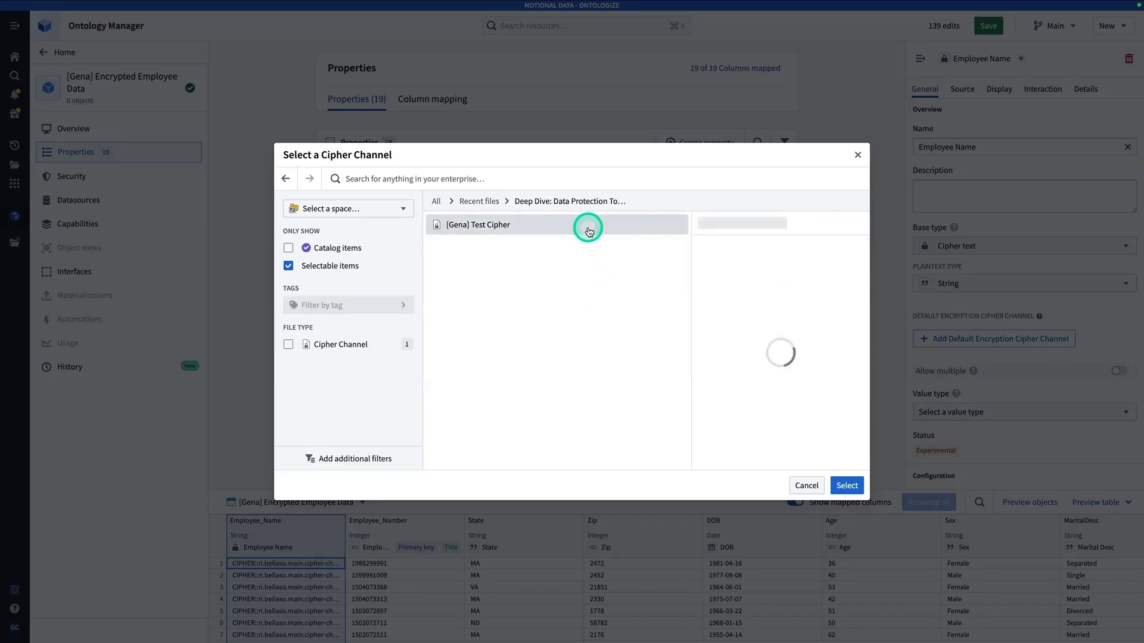
pyautogui.click(848, 486)
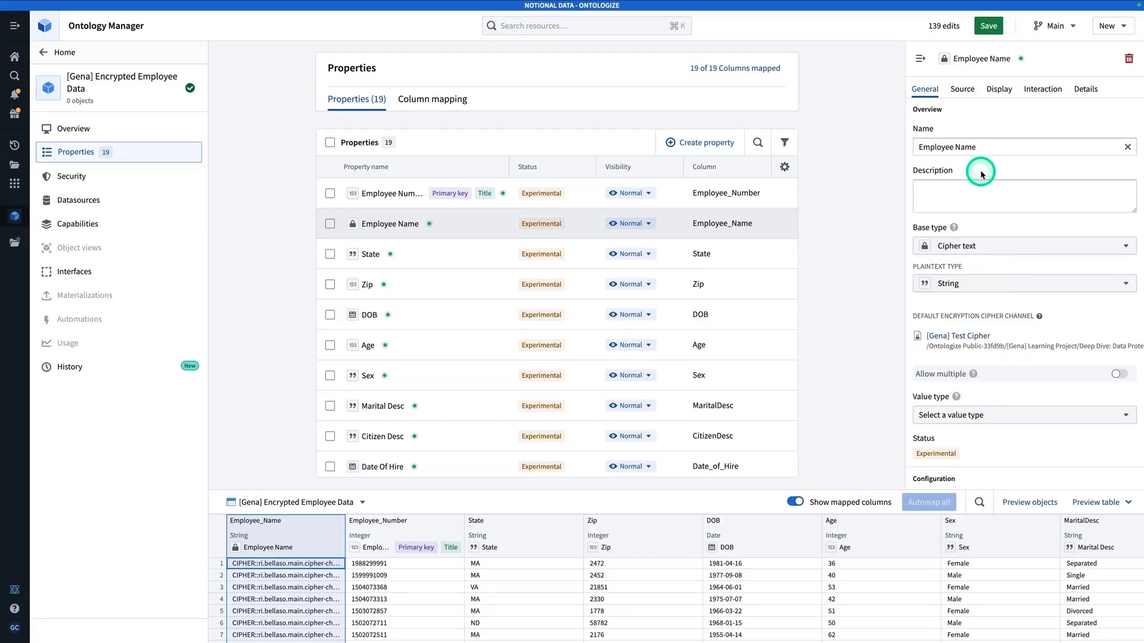
# Save the new object type's edits to the ontology and check the indexing progress of its datasource's live pipeline
pyautogui.click(986, 27)
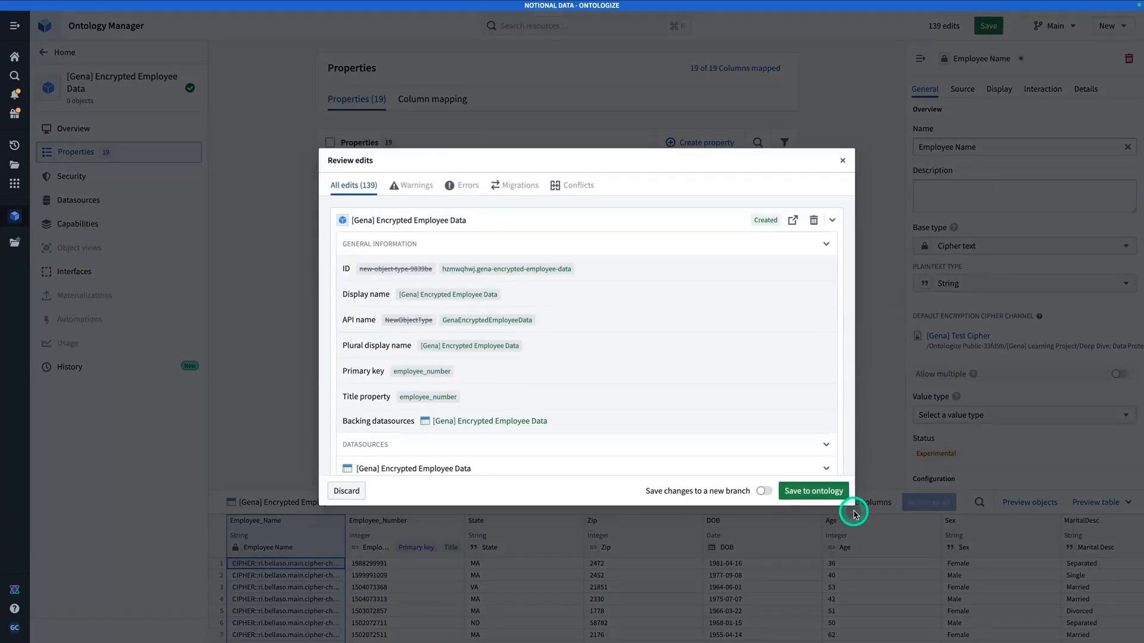
pyautogui.click(831, 497)
pyautogui.click(687, 357)
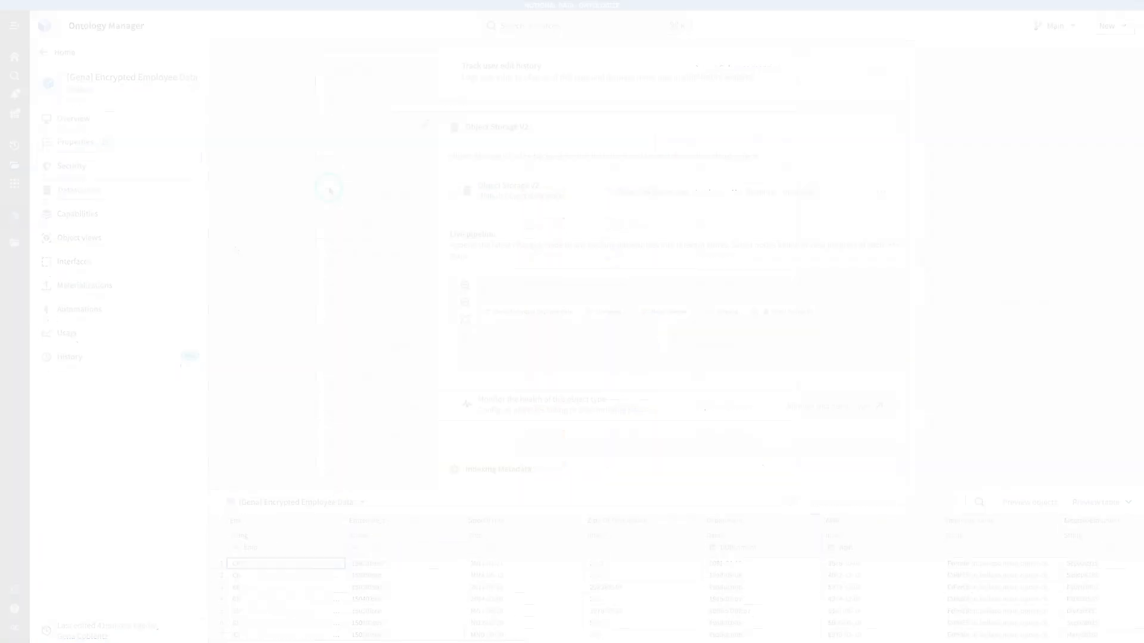
pyautogui.scroll(-2, 324, 190)
pyautogui.scroll(-1, 323, 191)
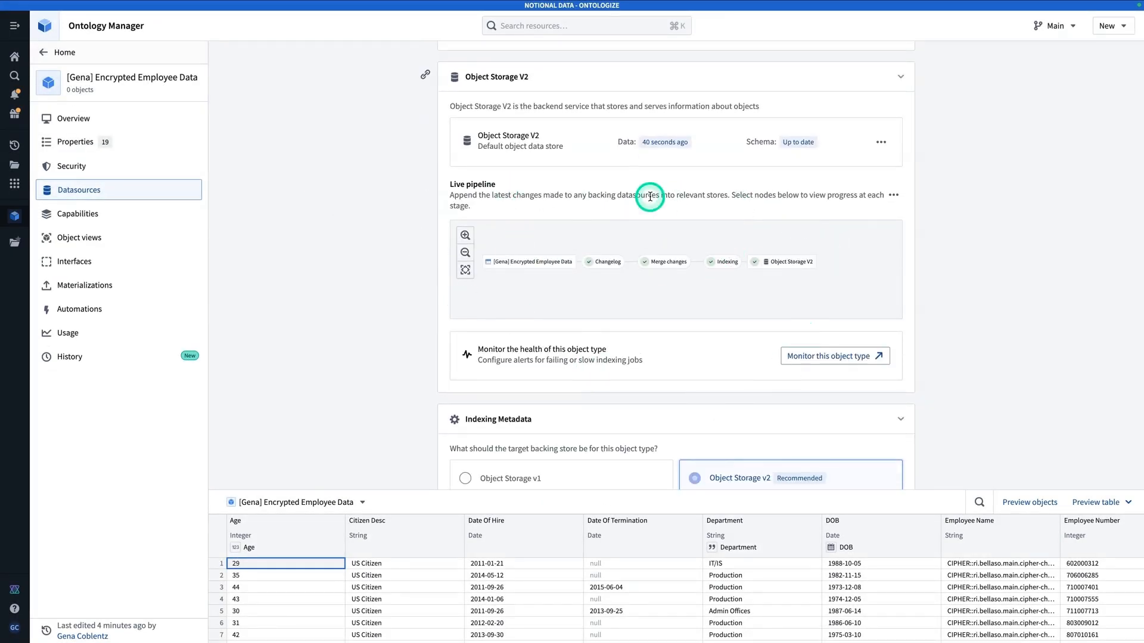
pyautogui.moveTo(622, 262)
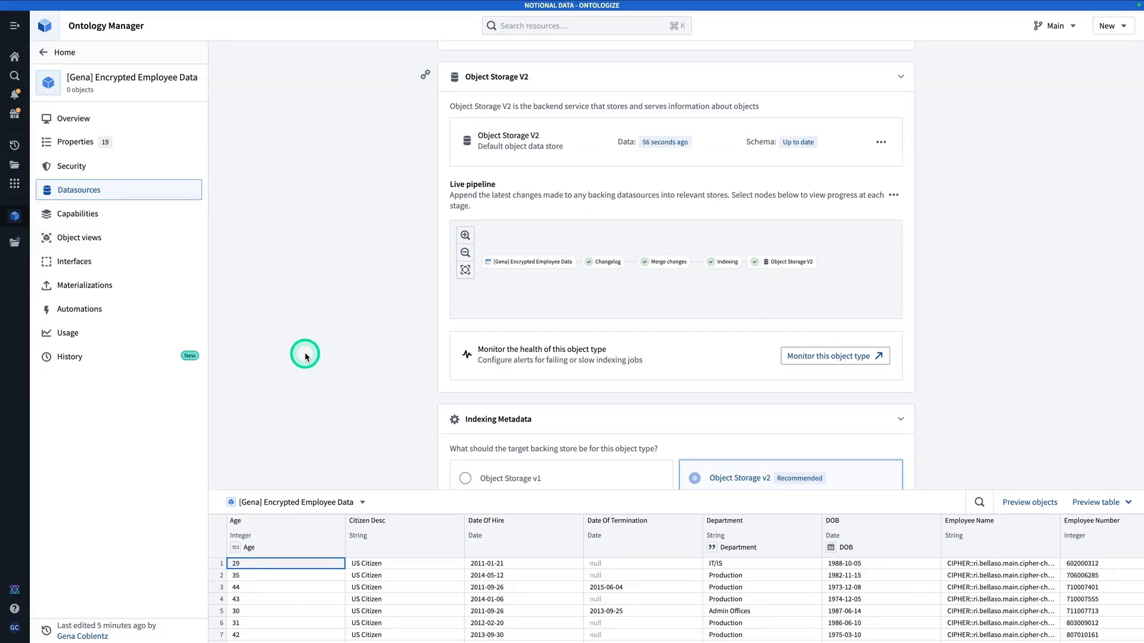
# Find Object Explorer with the platform's quick search and switch to it
pyautogui.press('super+j')
pyautogui.write('object explorwer')
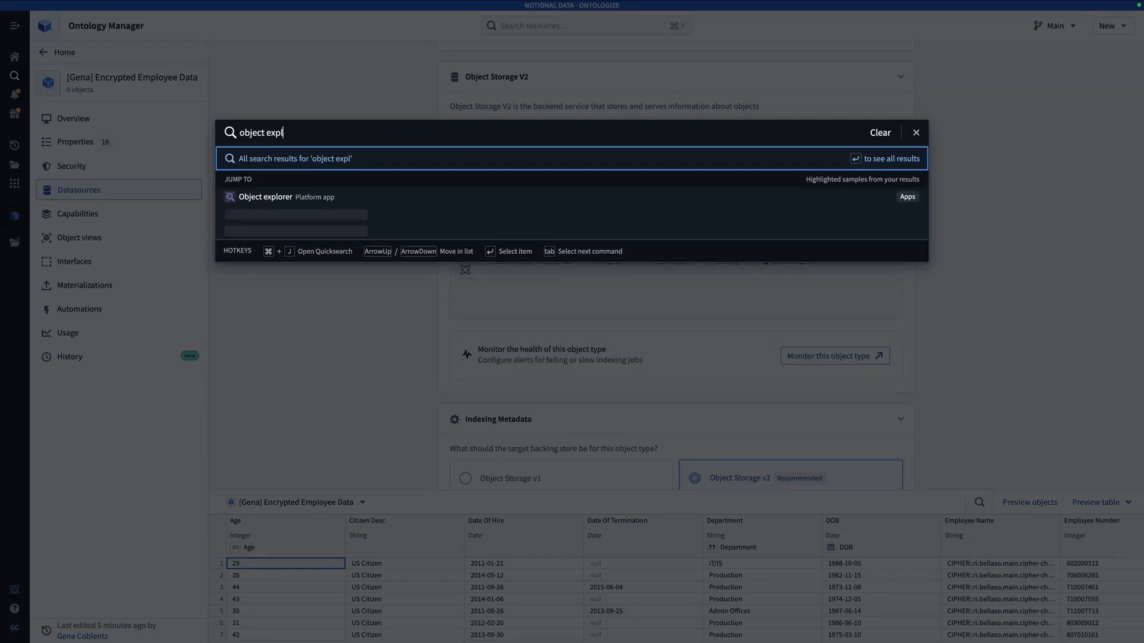
pyautogui.press('BackSpace')
pyautogui.press('BackSpace')
pyautogui.press('BackSpace')
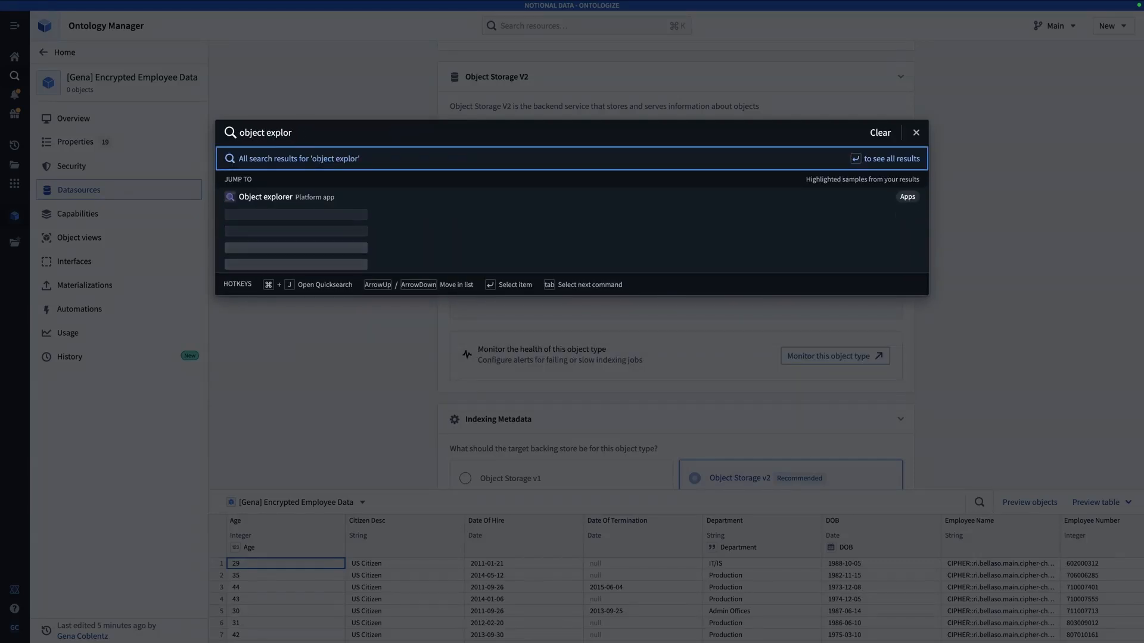
pyautogui.rightClick(356, 197)
pyautogui.click(367, 202)
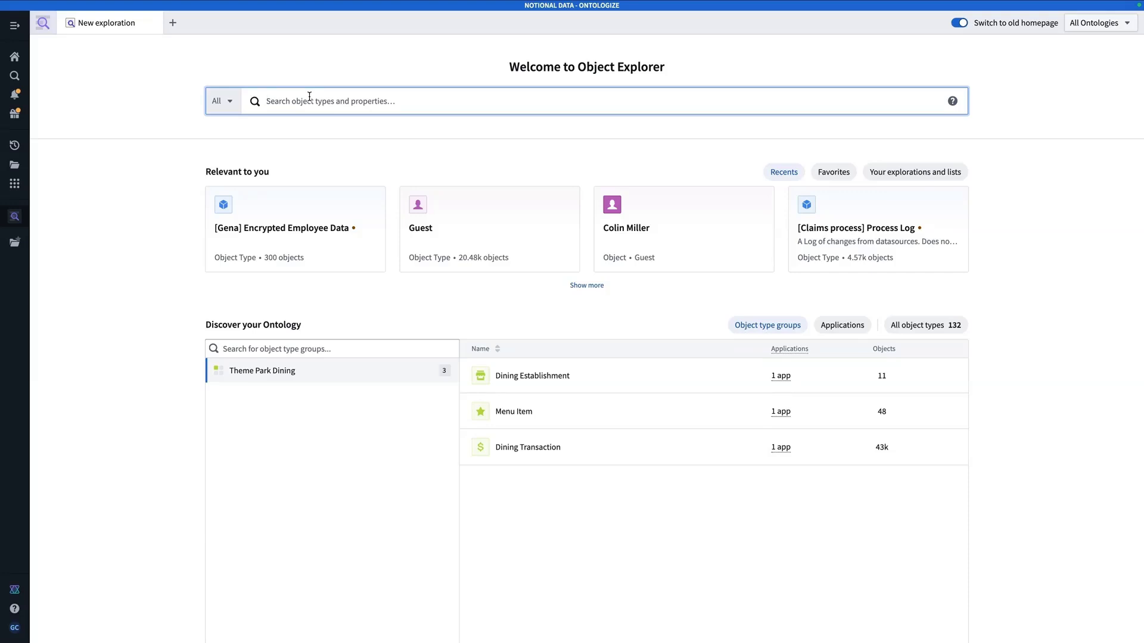
# Search for "employee", explore the Encrypted Employee Data object type, and open its second result to examine the encrypted Employee Name
pyautogui.write('employee')
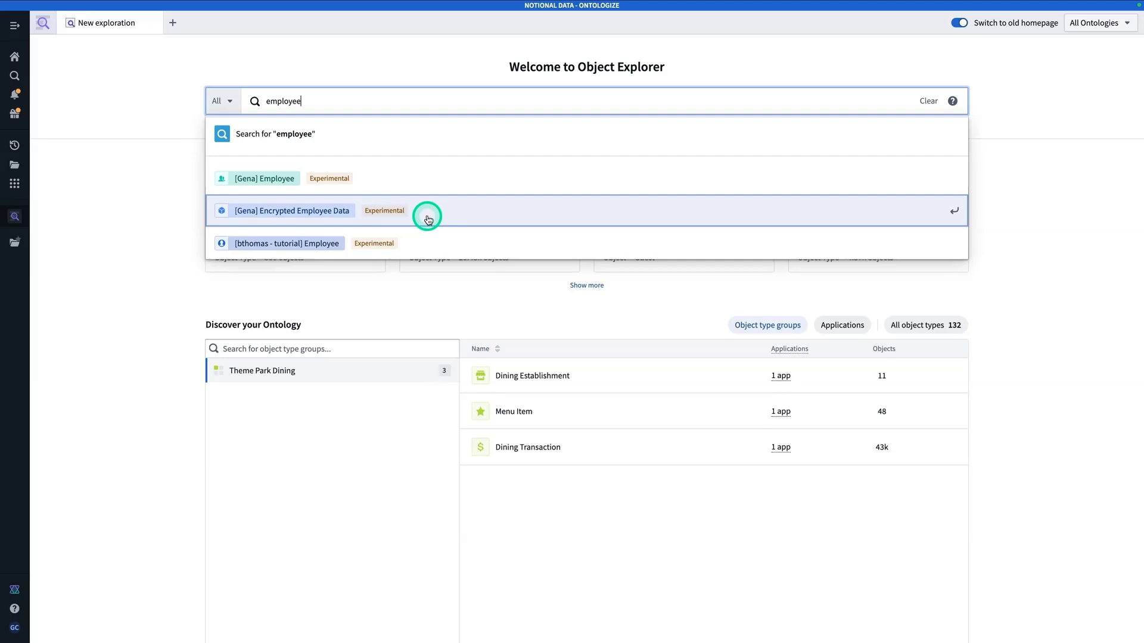
pyautogui.click(428, 219)
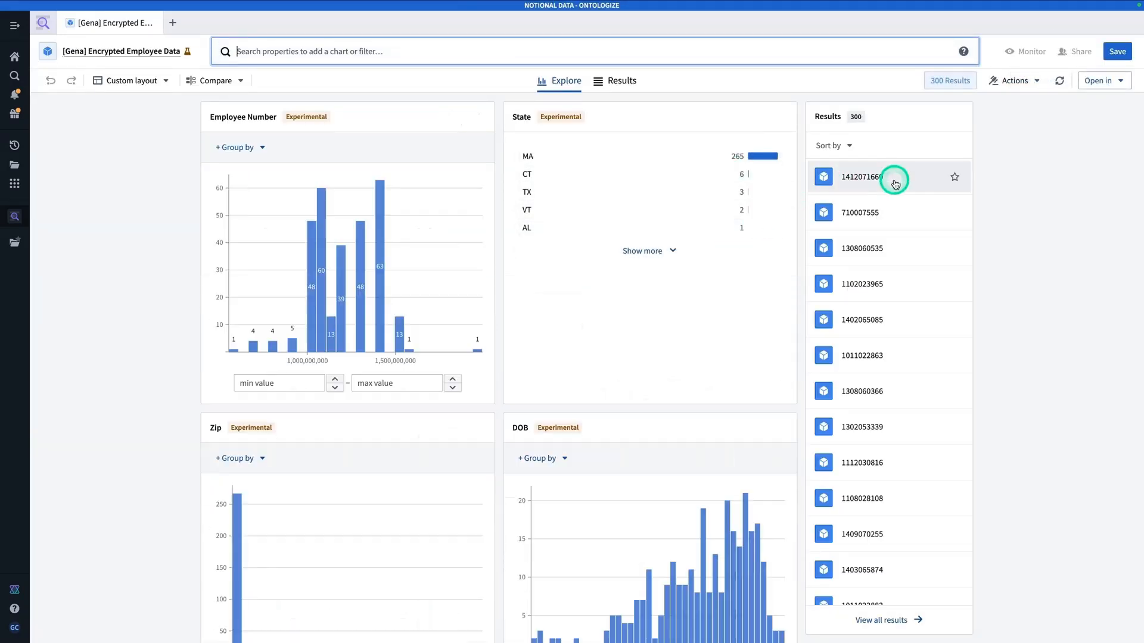
pyautogui.click(879, 214)
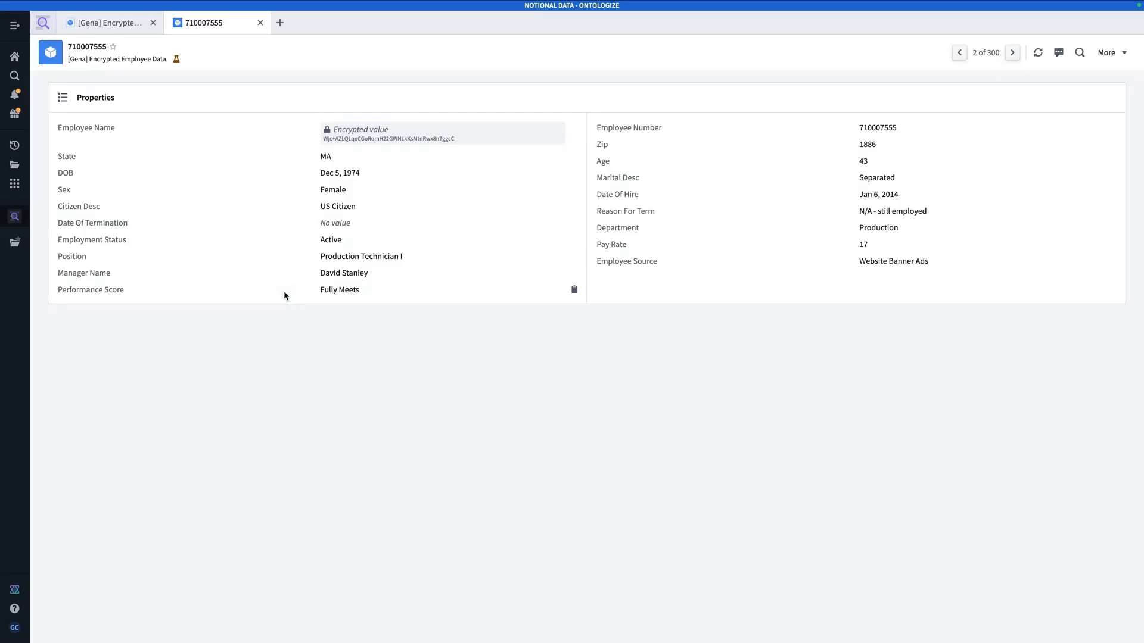
pyautogui.click(393, 135)
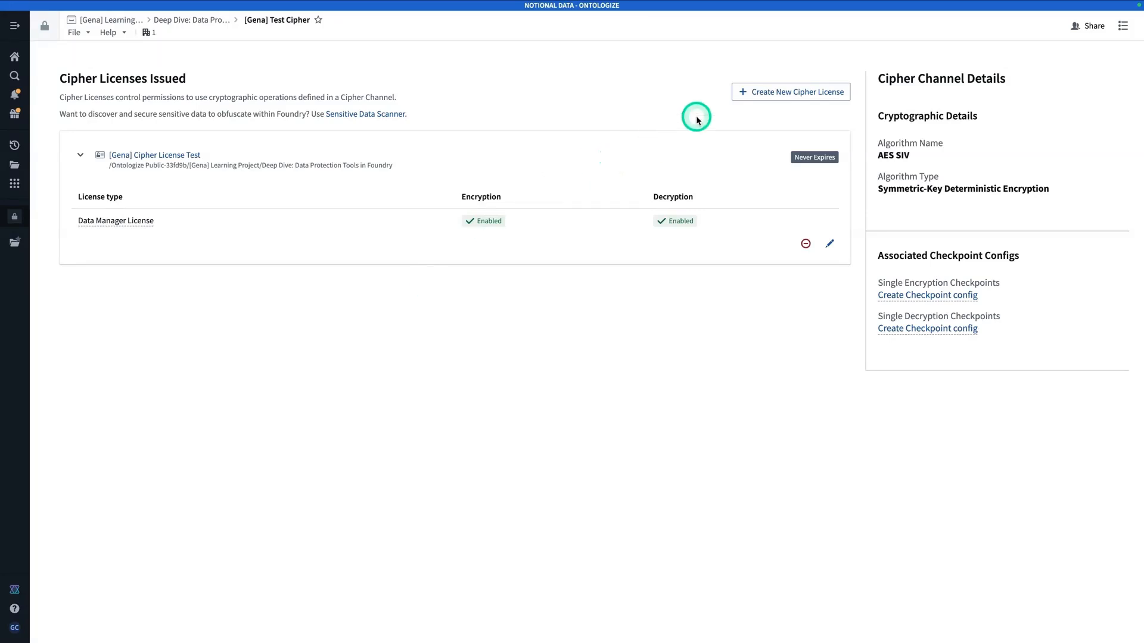
# Start a new Cipher license on the Test Cipher channel for ontology operations, permitting decryption only
pyautogui.click(772, 94)
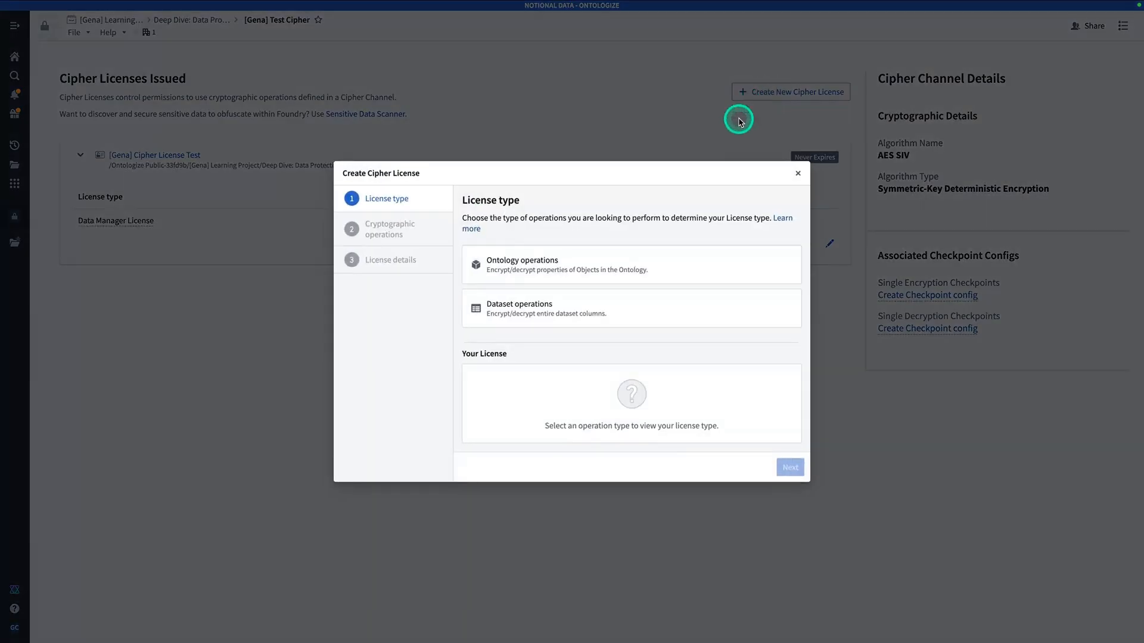
pyautogui.click(687, 266)
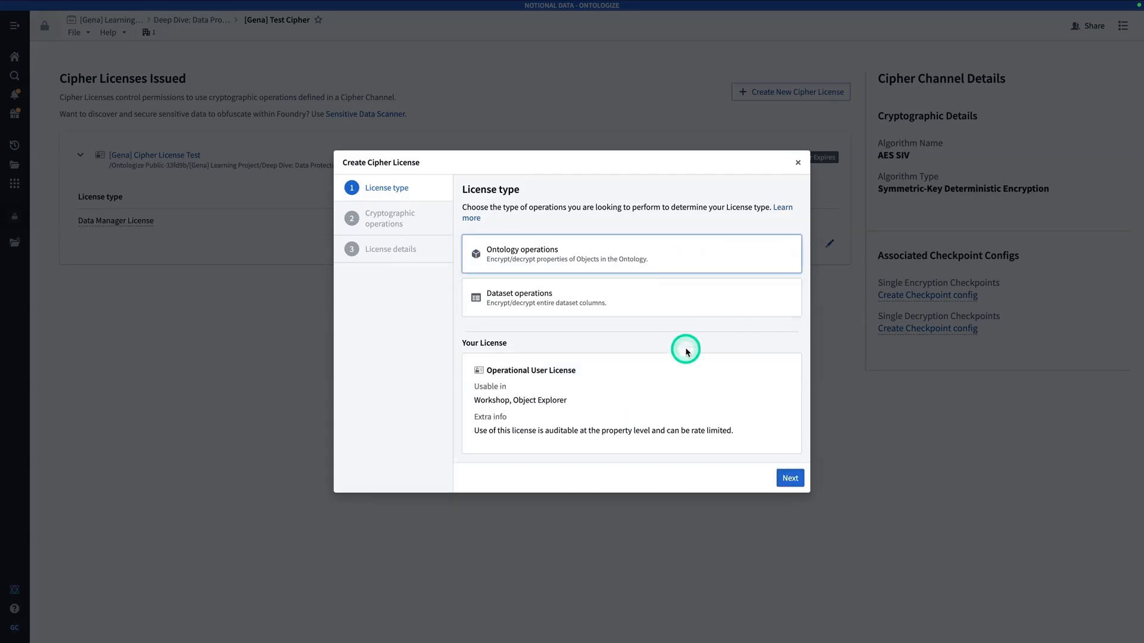
pyautogui.click(787, 478)
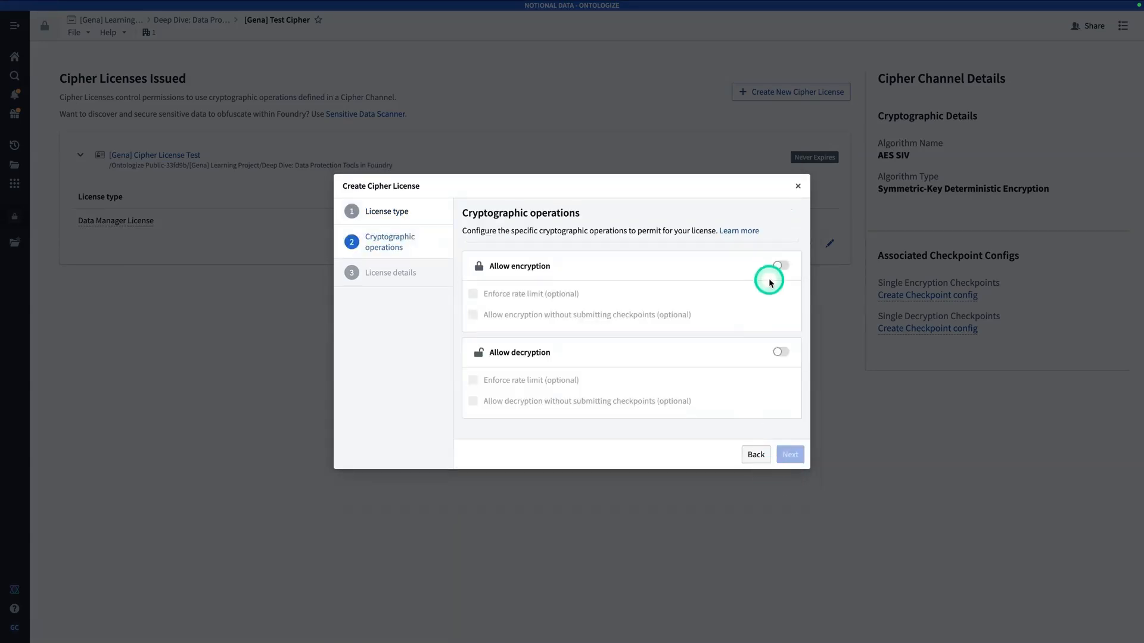
pyautogui.click(781, 352)
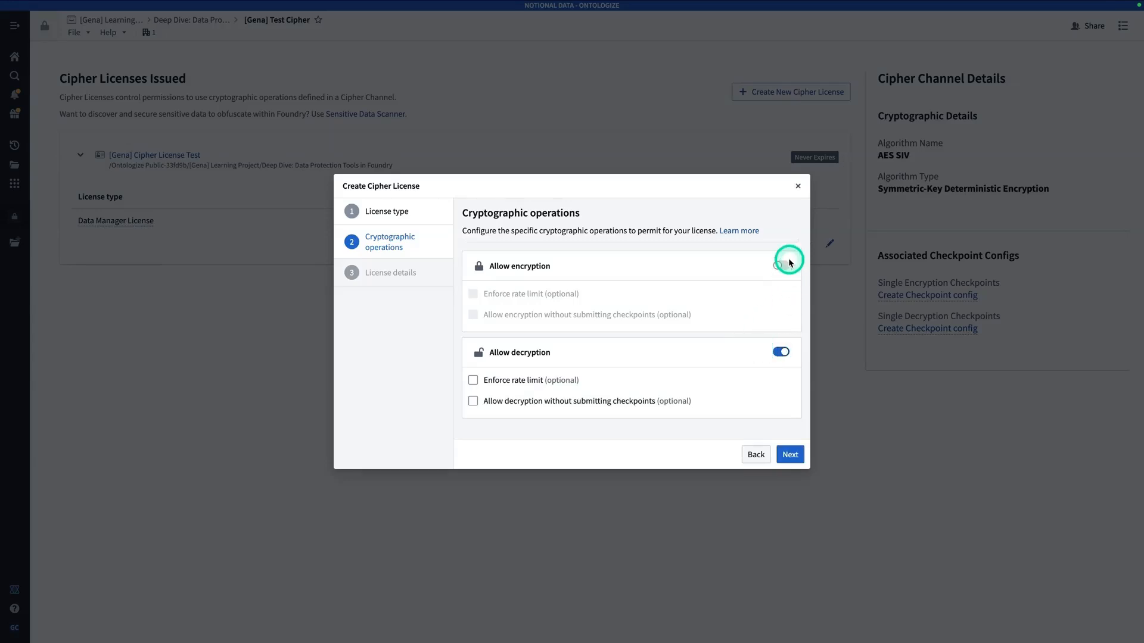
# Name the license Decrypt Employee Name and create it in the Deep Dive: Data Protection Tools in Foundry folder
pyautogui.click(797, 463)
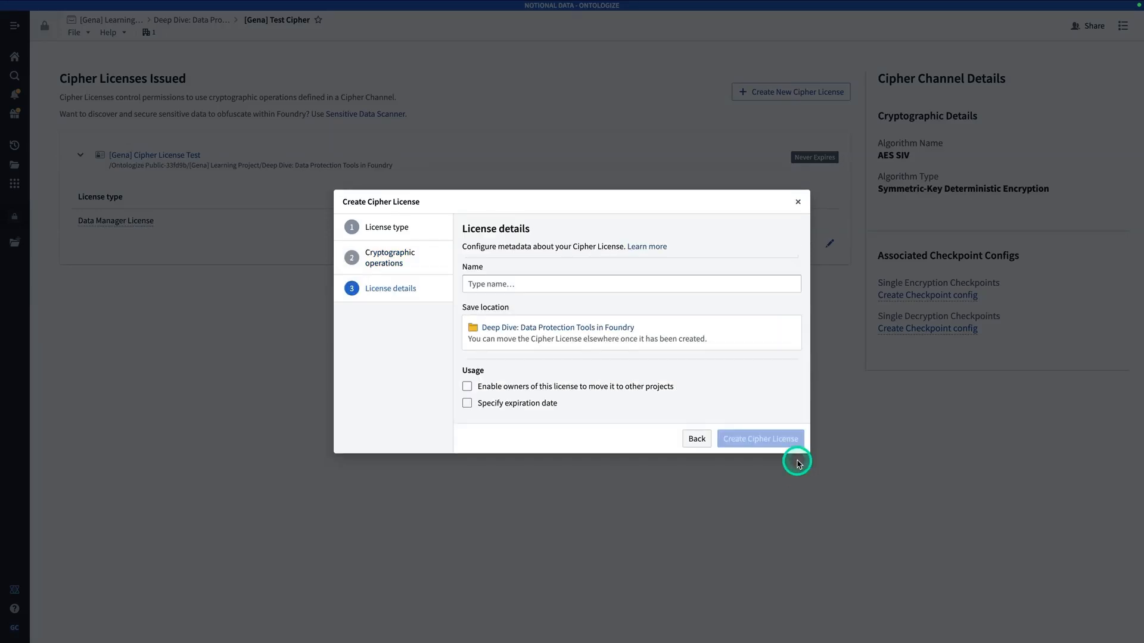
pyautogui.write('Decrypt Employee Name')
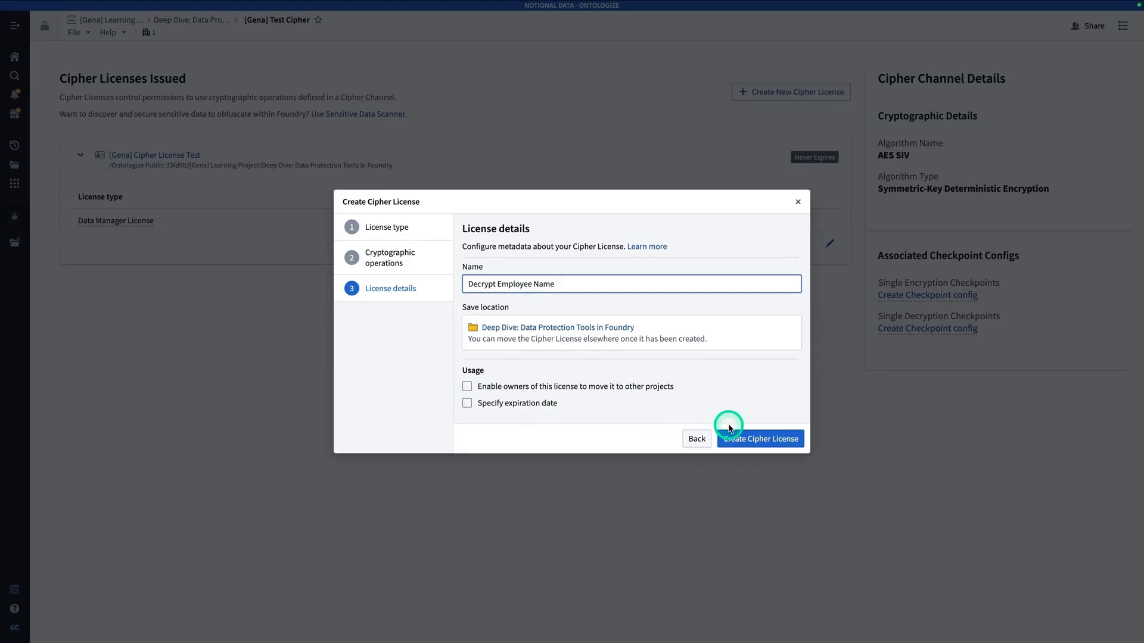
pyautogui.click(767, 443)
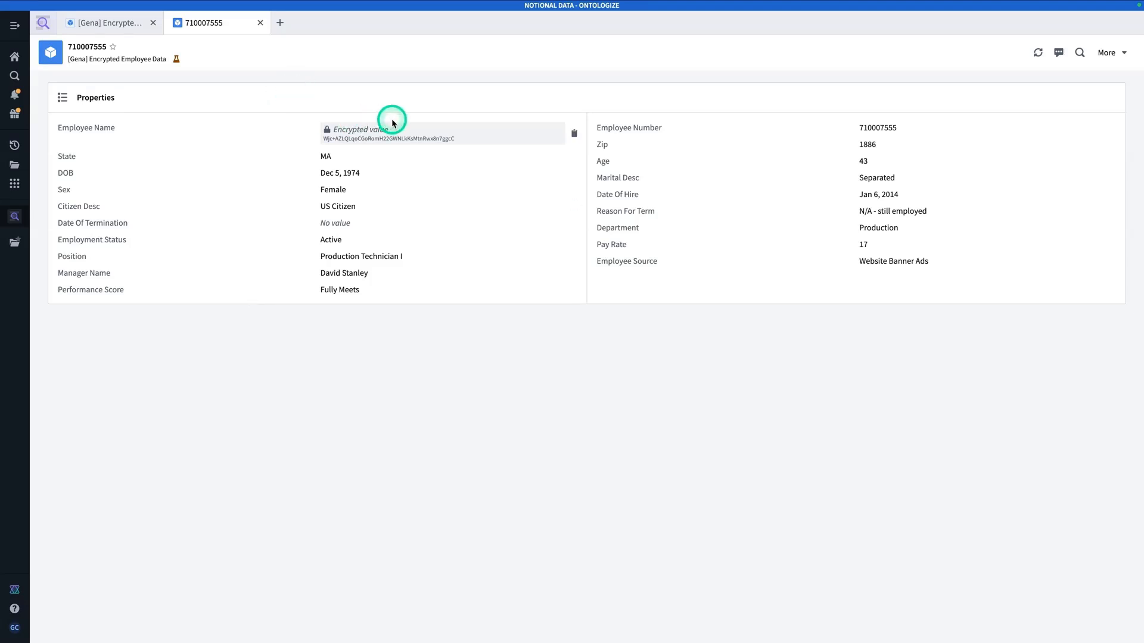
# Return to the employee object in Object Explorer and try to decrypt its encrypted Employee Name value
pyautogui.click(372, 138)
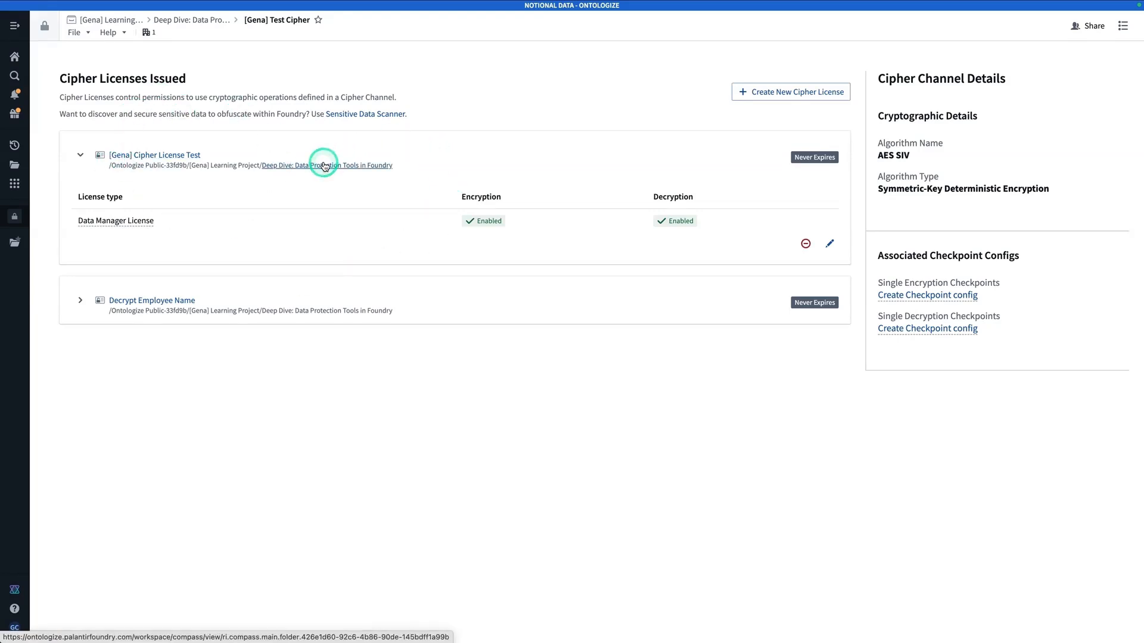
# From the Test Cipher channel's issued licenses, open the Deep Dive: Data Protection Tools in Foundry folder that stores them
pyautogui.click(325, 166)
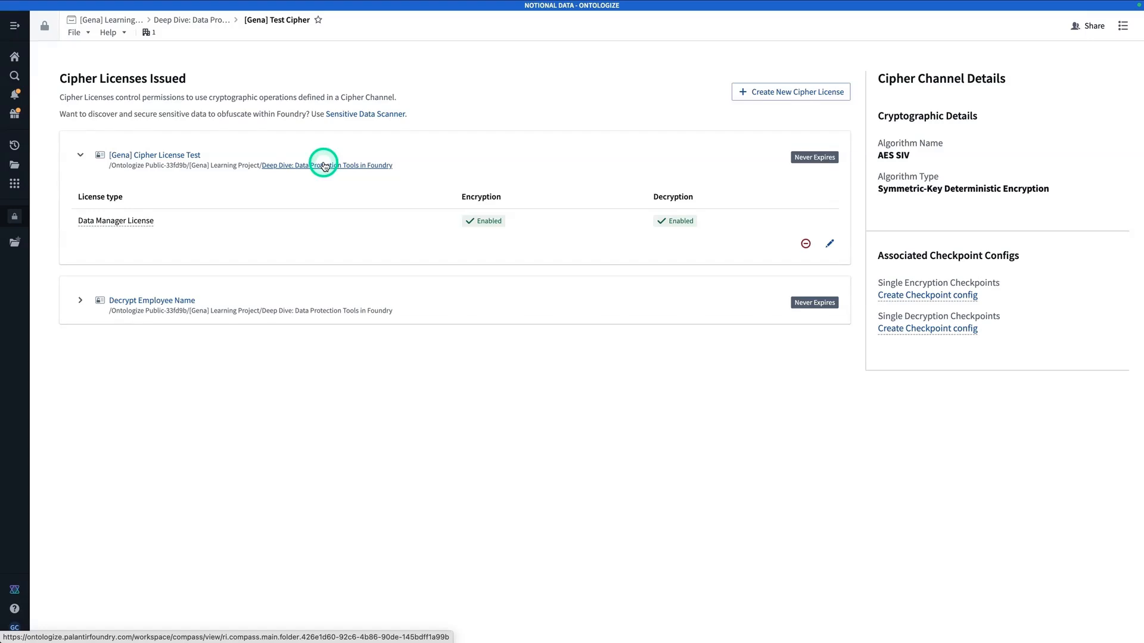